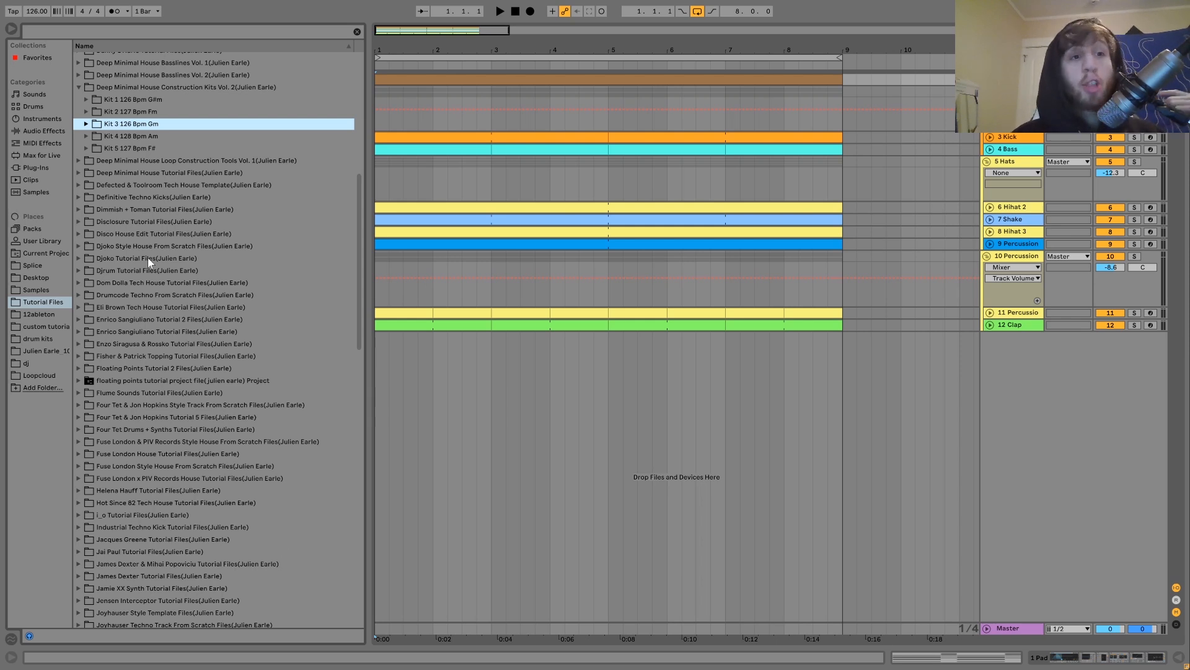
Open Kit 1 126 Bpm G#m in the Deep Minimal House Construction Kits Vol. 2 folder and preview its full mix
click(123, 87)
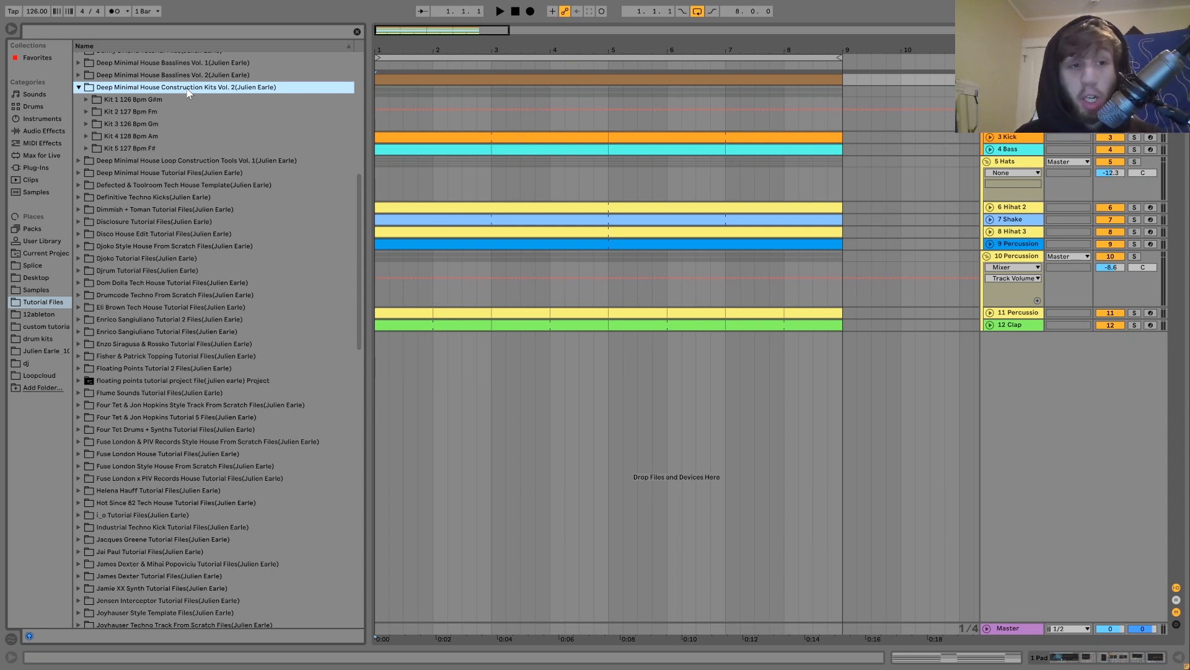
key(Down)
key(Right)
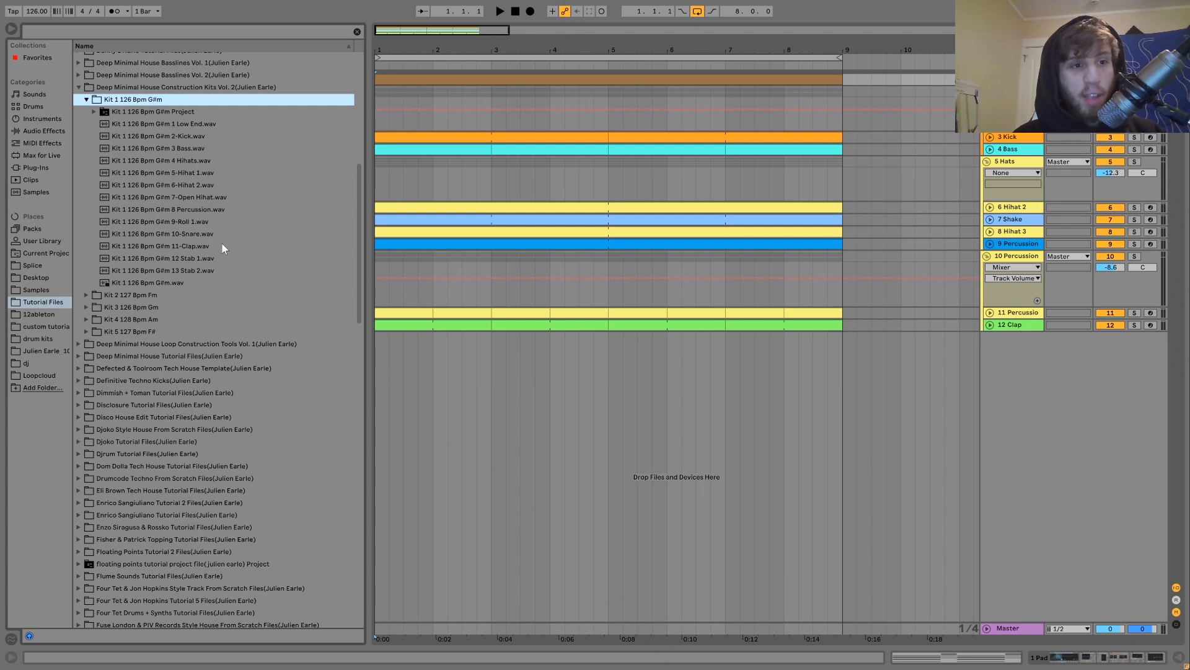
click(178, 282)
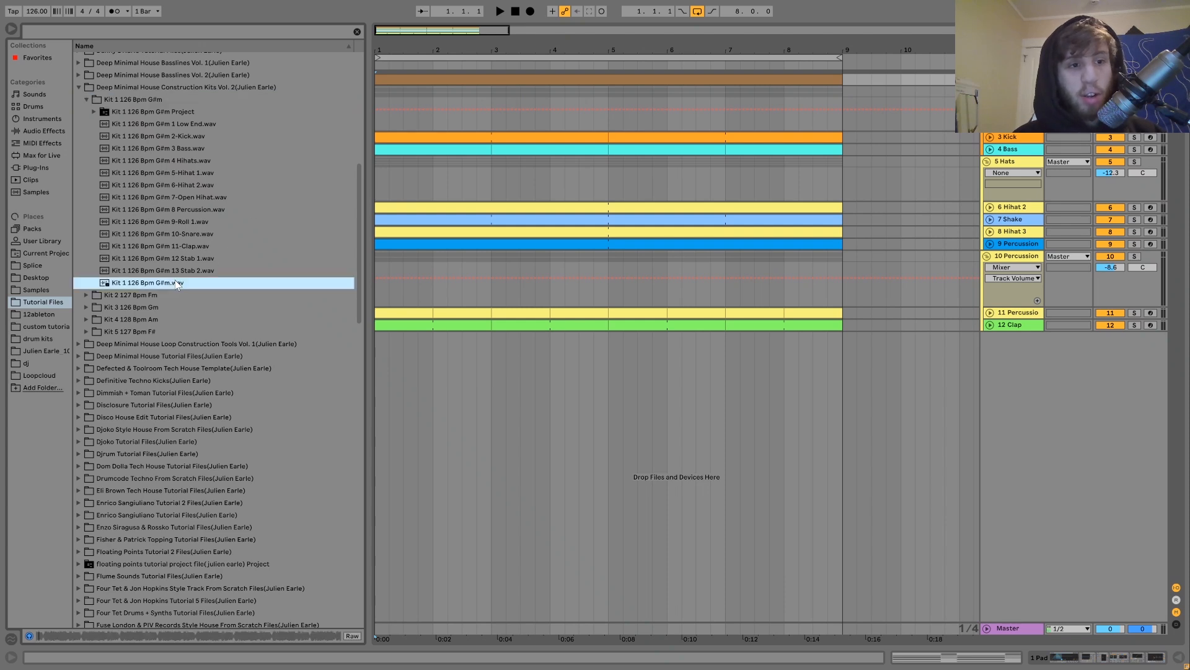
Preview the full mix of Kit 2 127 Bpm Fm and look inside its project folder
click(87, 297)
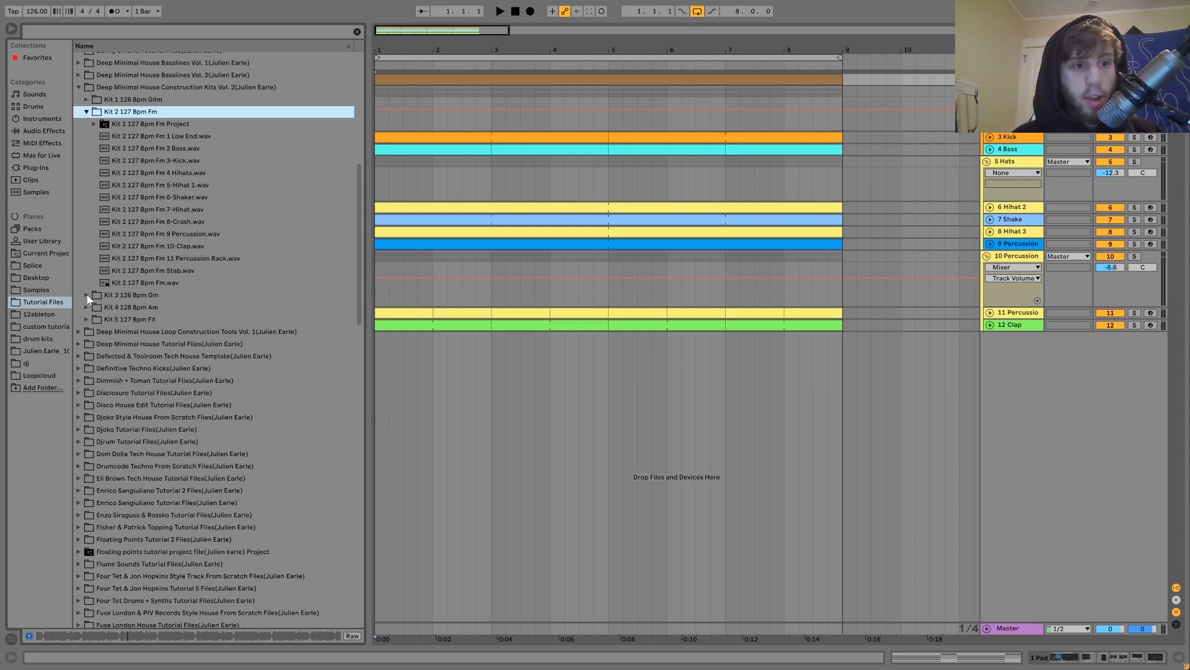
click(165, 284)
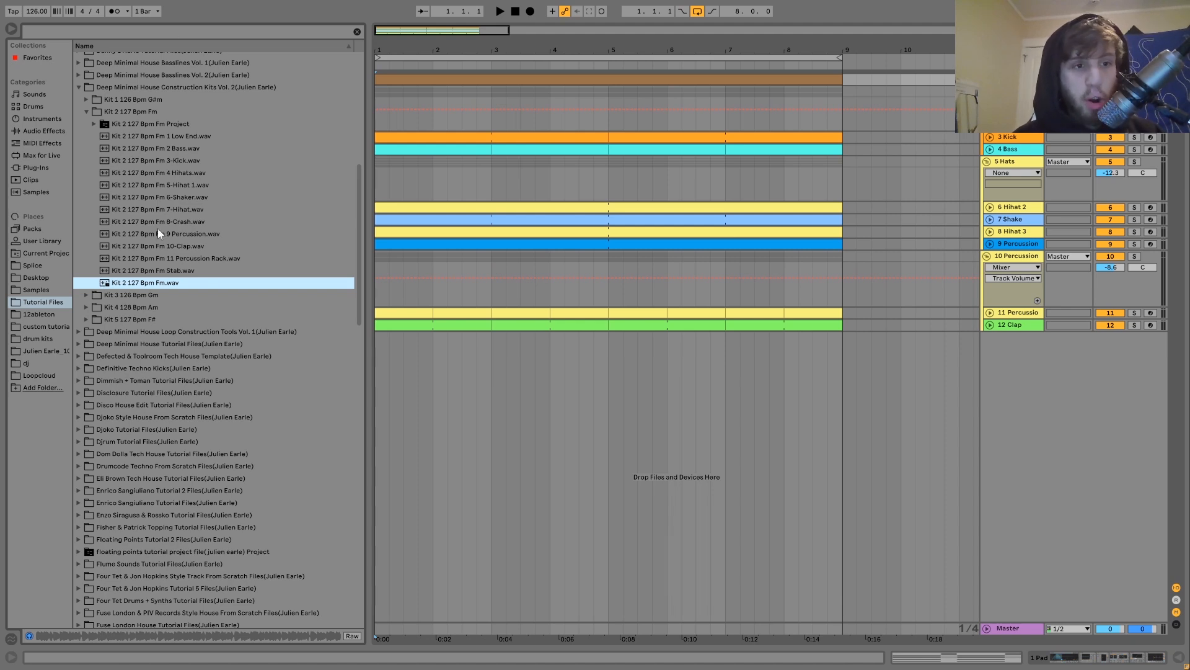
click(94, 123)
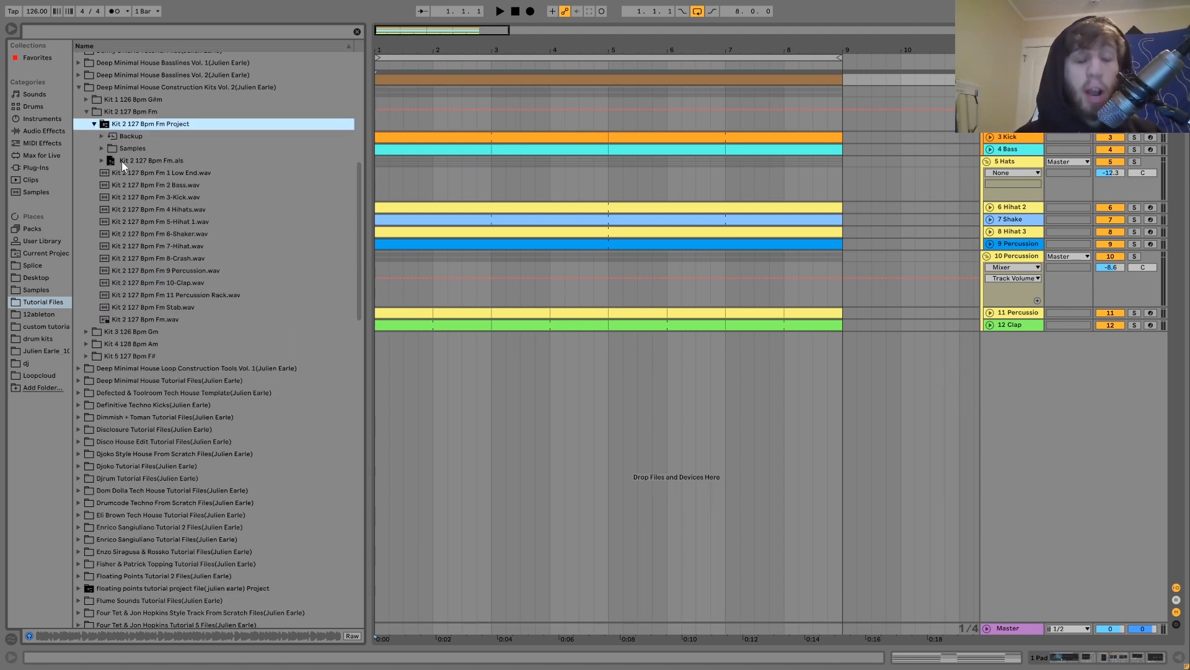
click(95, 124)
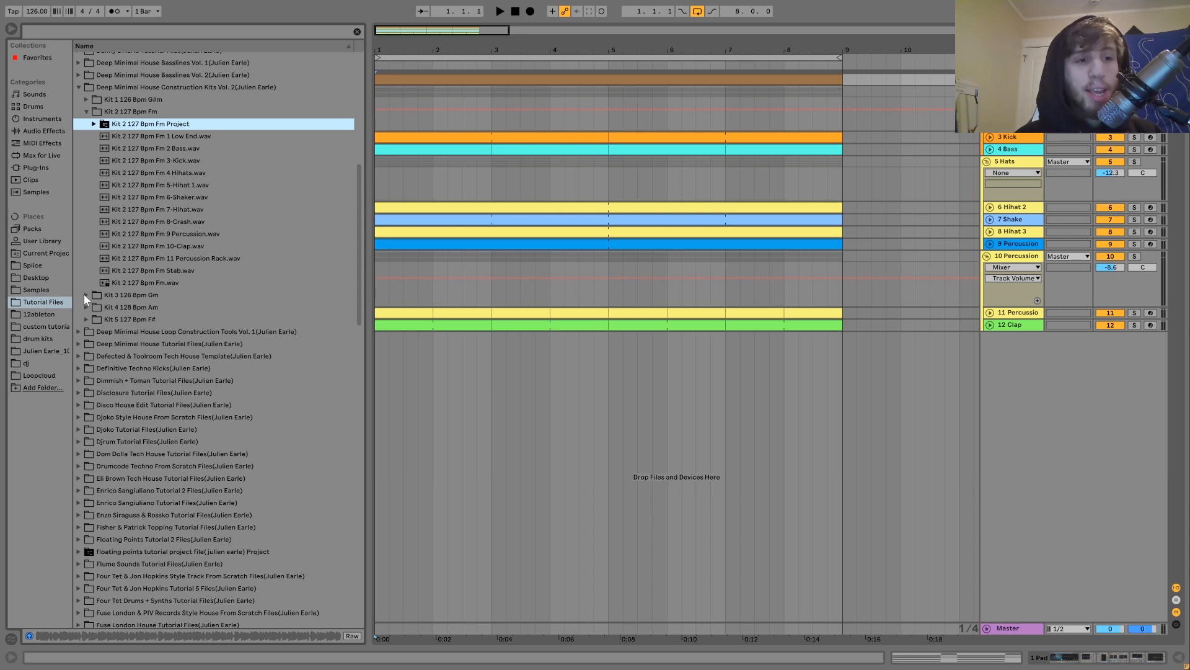
Open Kit 3 126 Bpm Gm, collapse its project folder and preview the 3 Bass stem
click(85, 295)
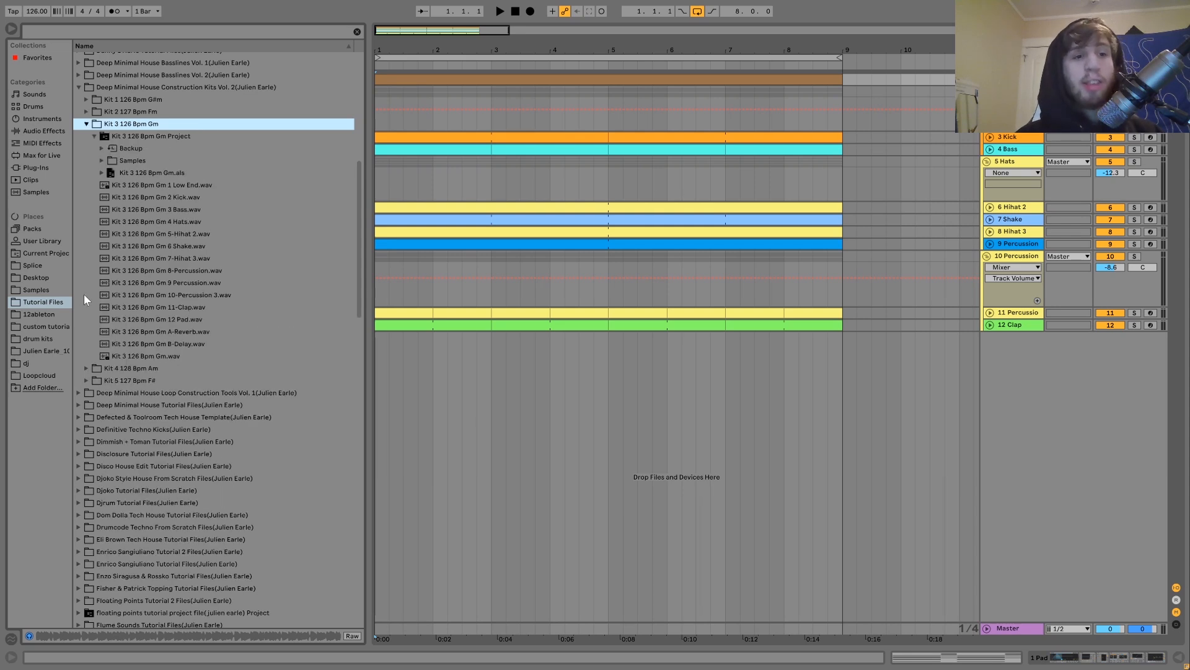
click(95, 136)
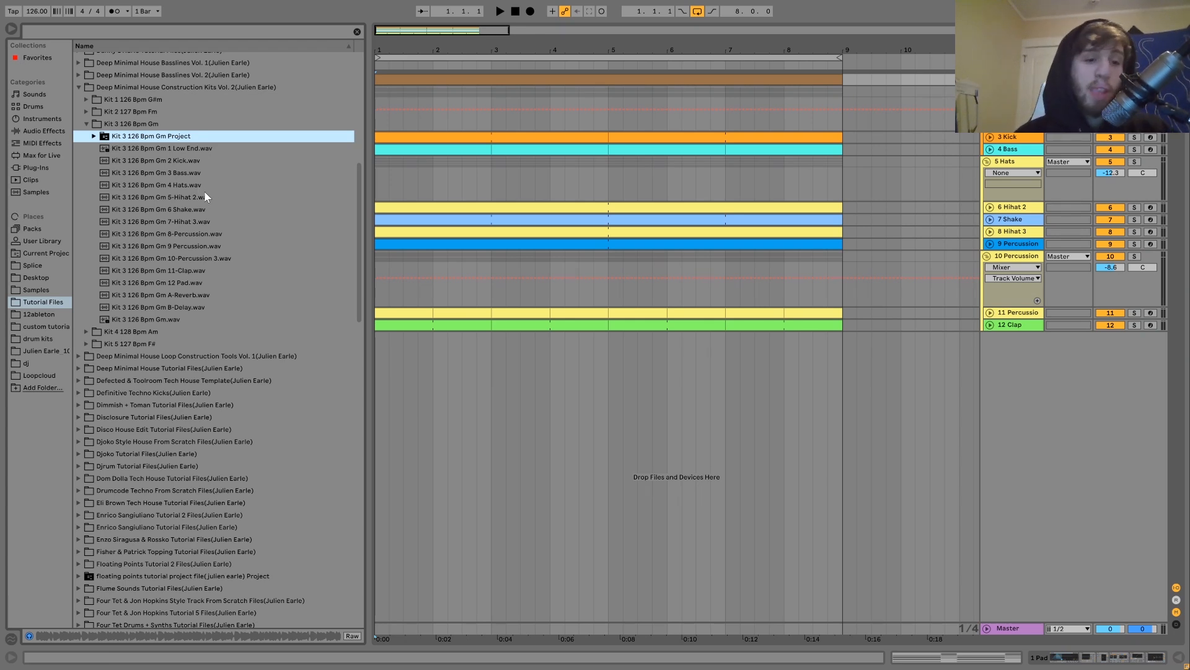
click(177, 174)
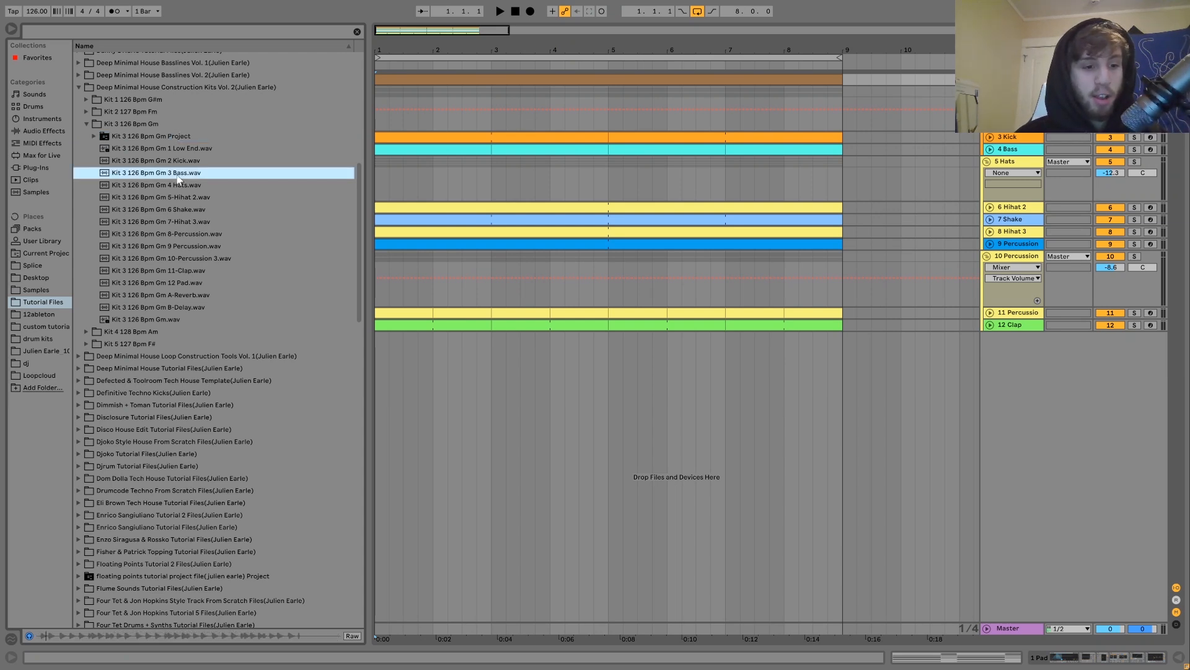
Preview the 2 Bass and 9 Percussion stems of Kit 2 127 Bpm Fm, leaving the kit folder collapsed
click(87, 111)
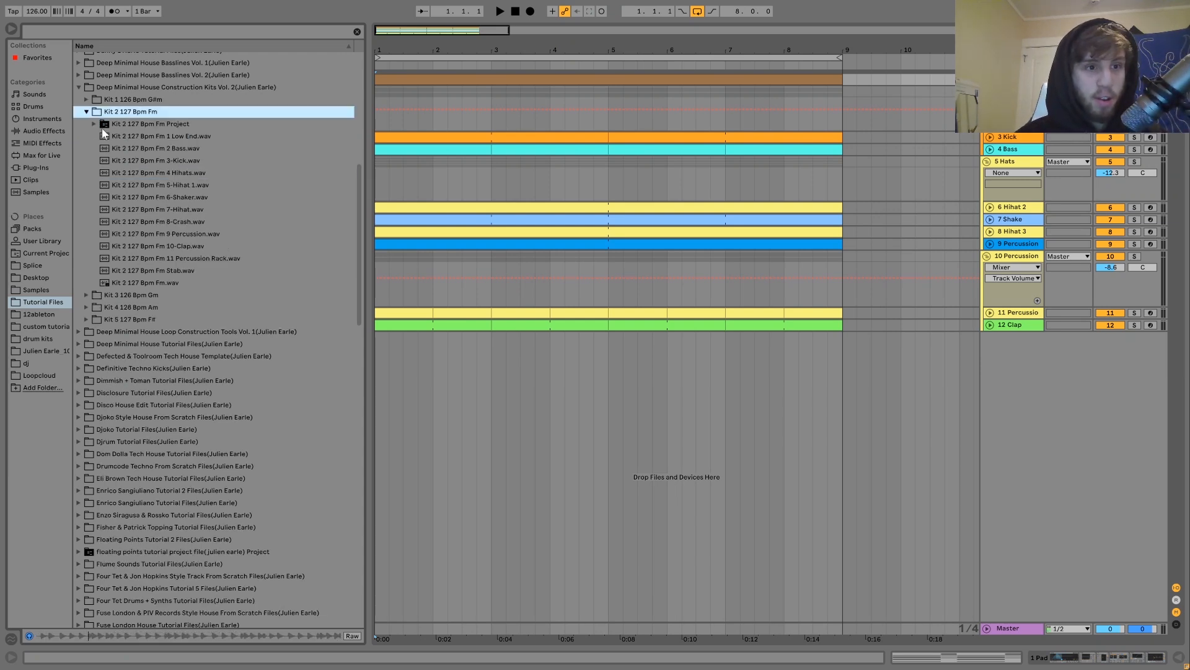
click(165, 148)
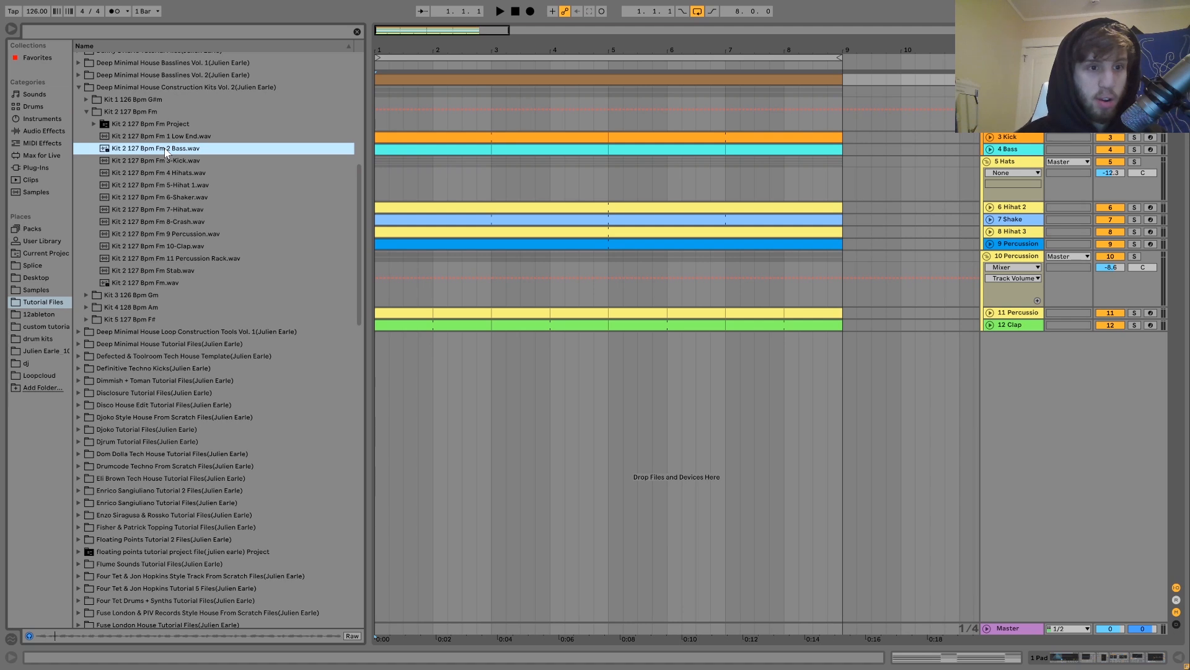
click(202, 234)
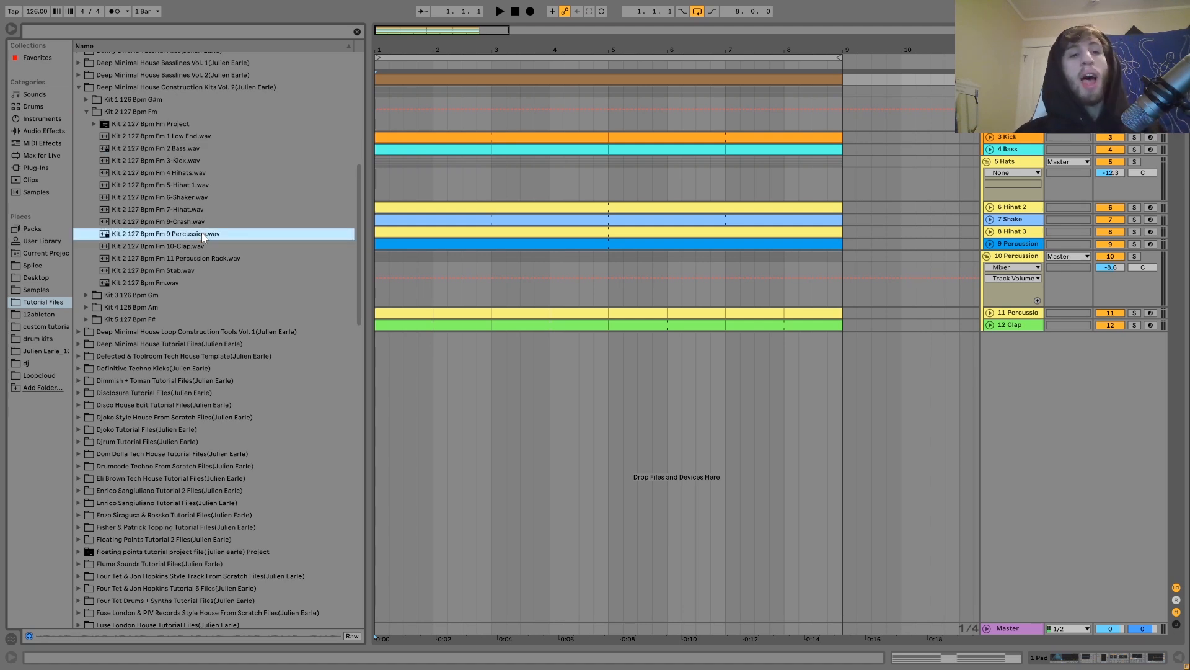
key(Left)
key(Left)
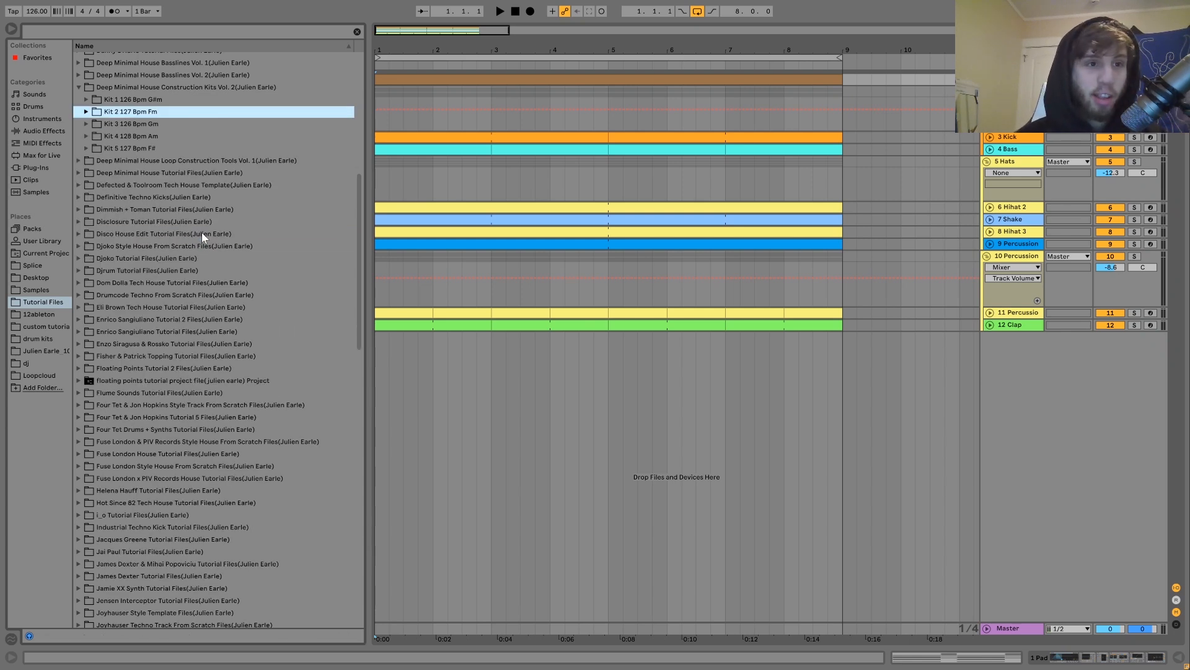
Preview the full mixes of Kit 3 126 Bpm Gm and Kit 4 128 Bpm Am
key(Down)
key(Right)
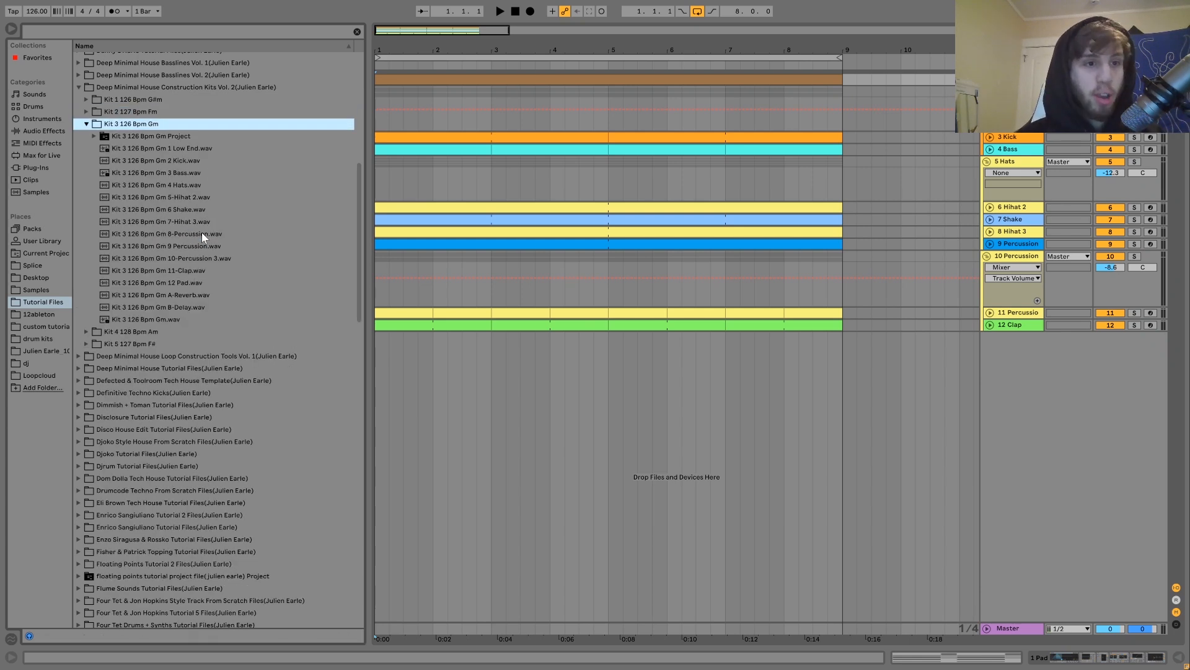
click(147, 319)
click(86, 331)
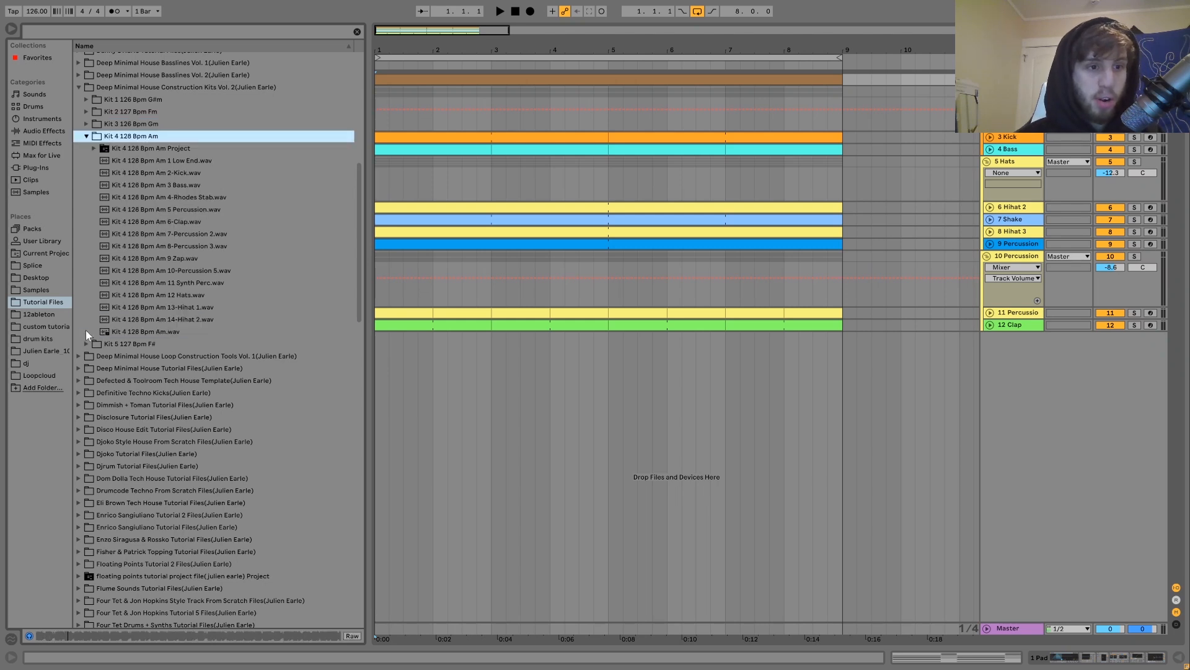
click(156, 335)
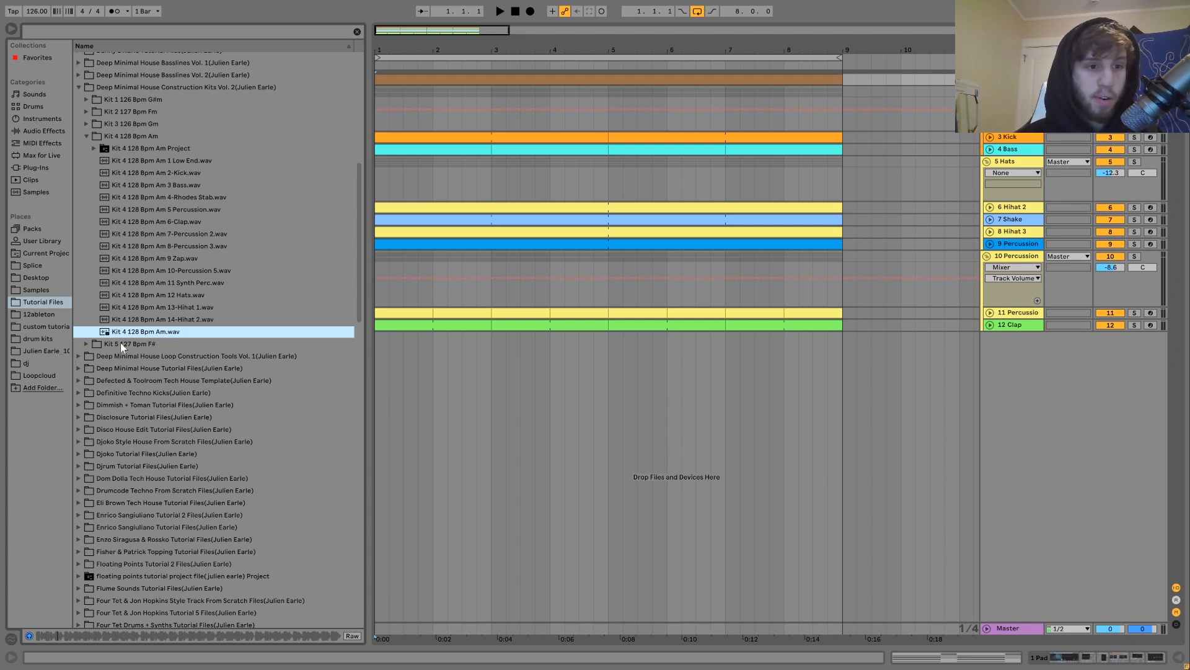
Preview the full mix of Kit 5 127 Bpm F#, then collapse the kit's folder
click(86, 343)
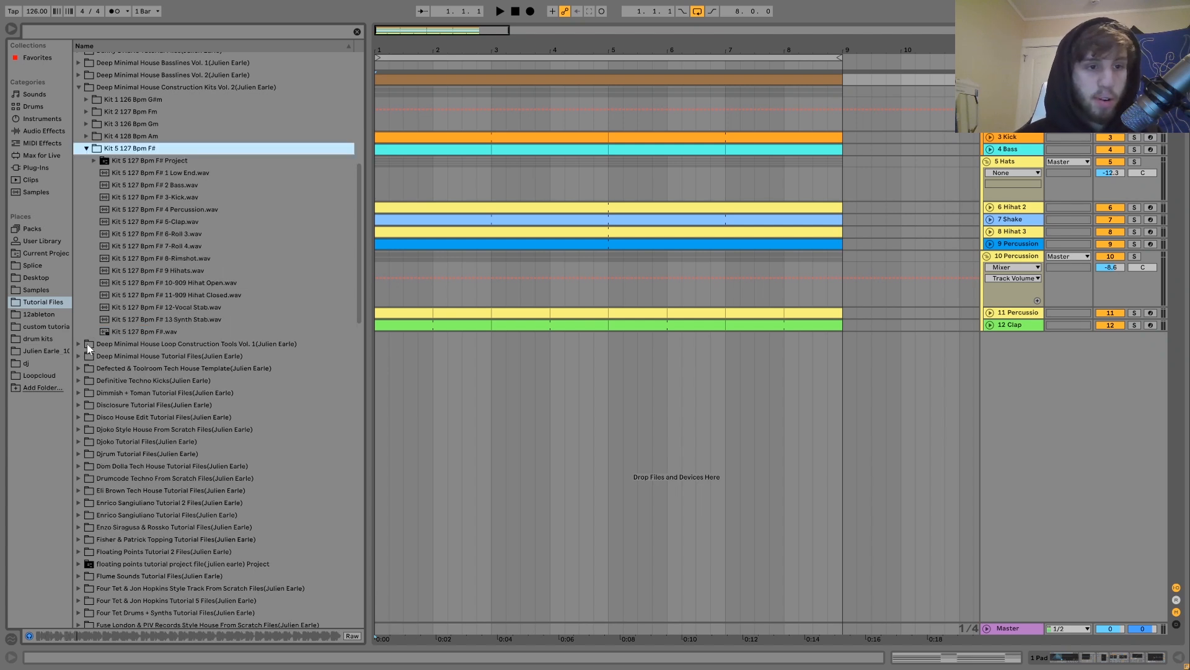
click(158, 333)
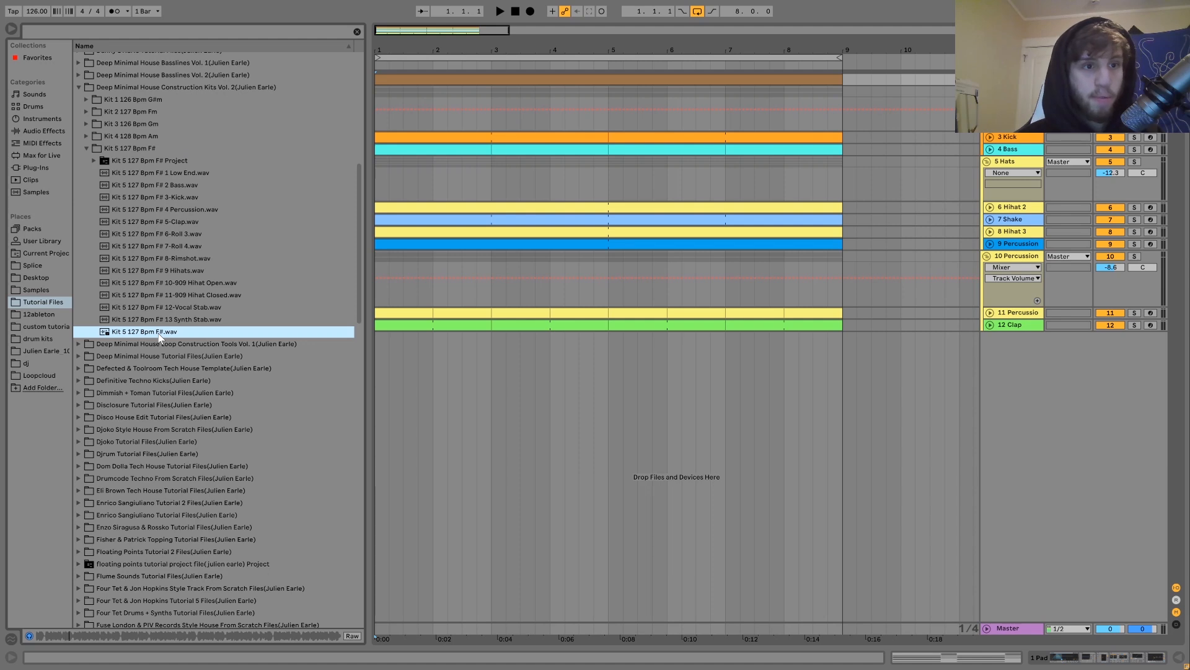
key(Left)
key(Up)
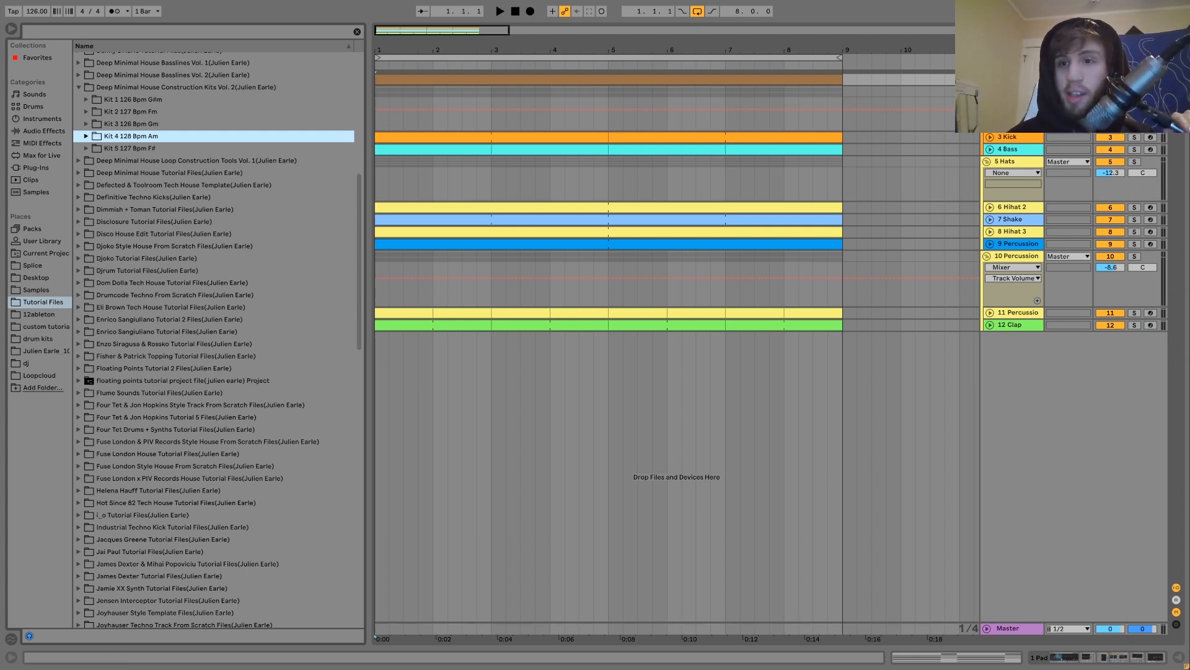
Unfold the Pad track and play it in solo with its device chain shown
click(1015, 79)
click(990, 79)
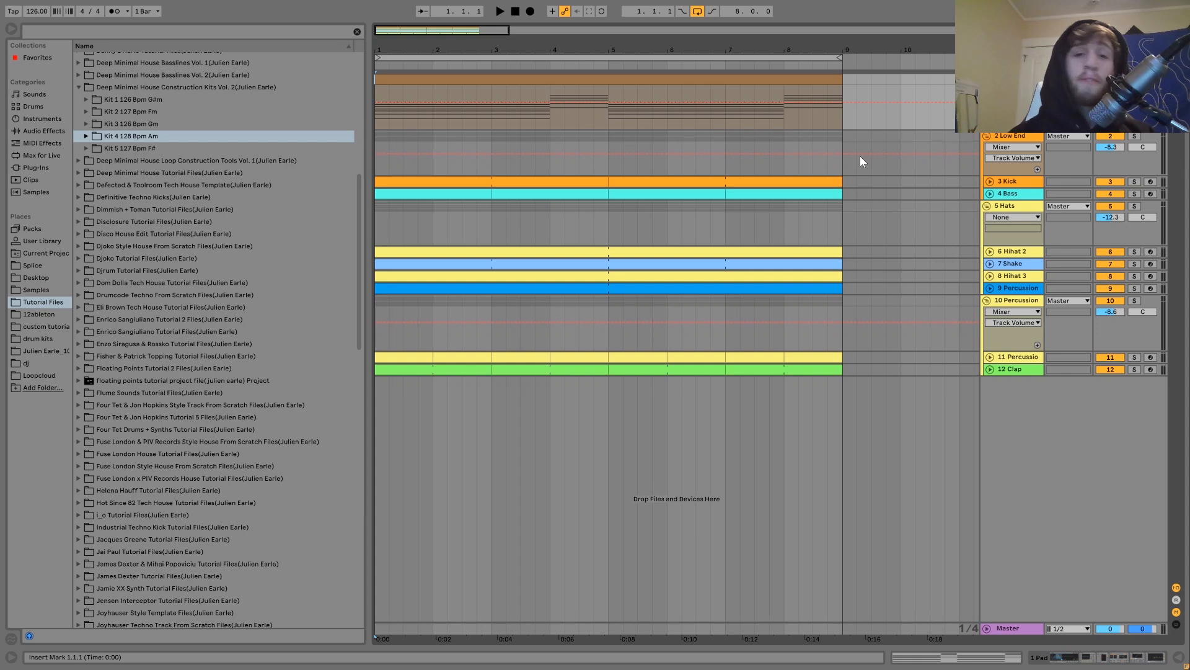
click(709, 78)
key(space)
double_click(1014, 79)
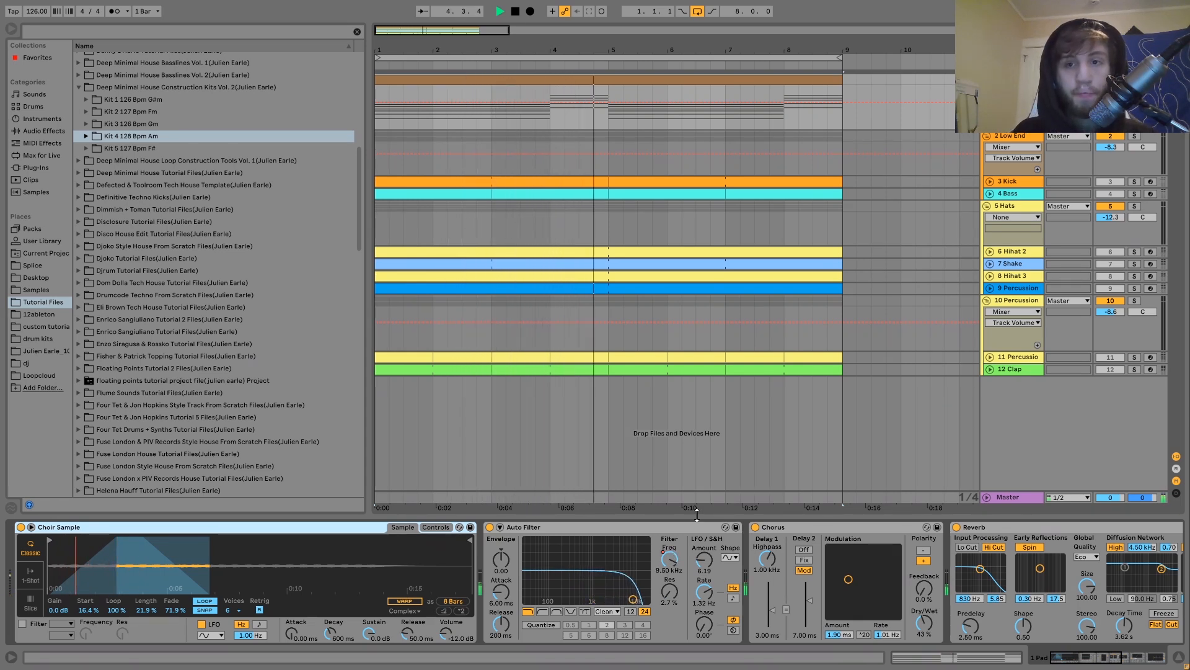
key(space)
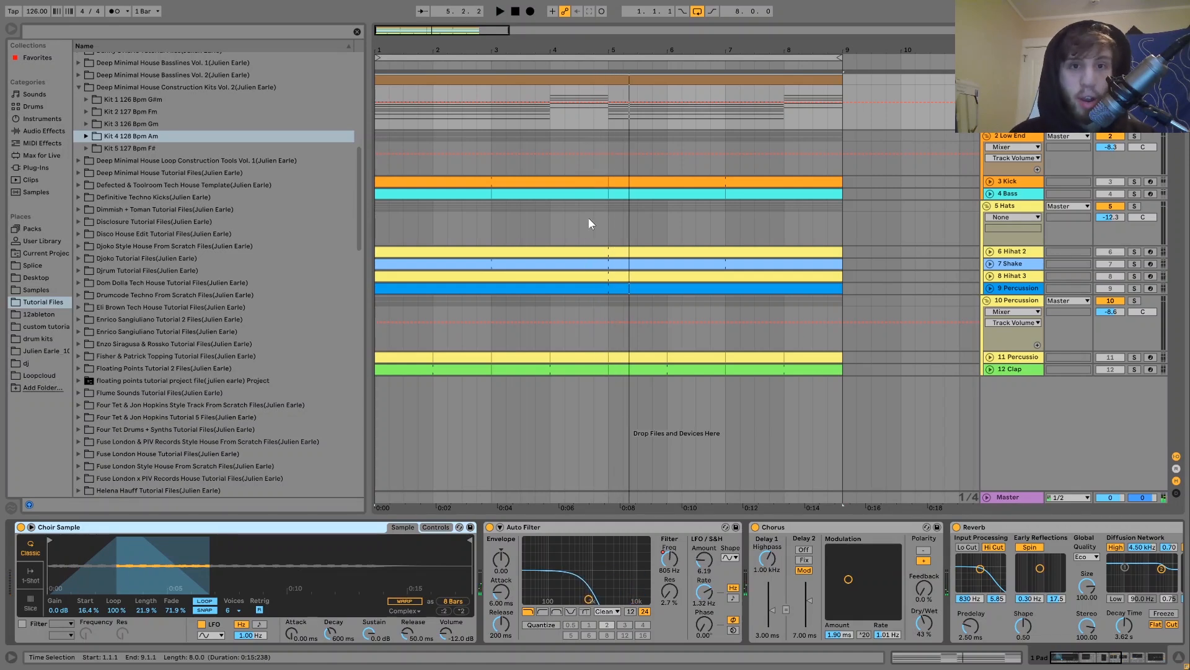
Open the Pad clip's notes and select the chord notes from G1 to A2 in bars 1 to 3
double_click(512, 93)
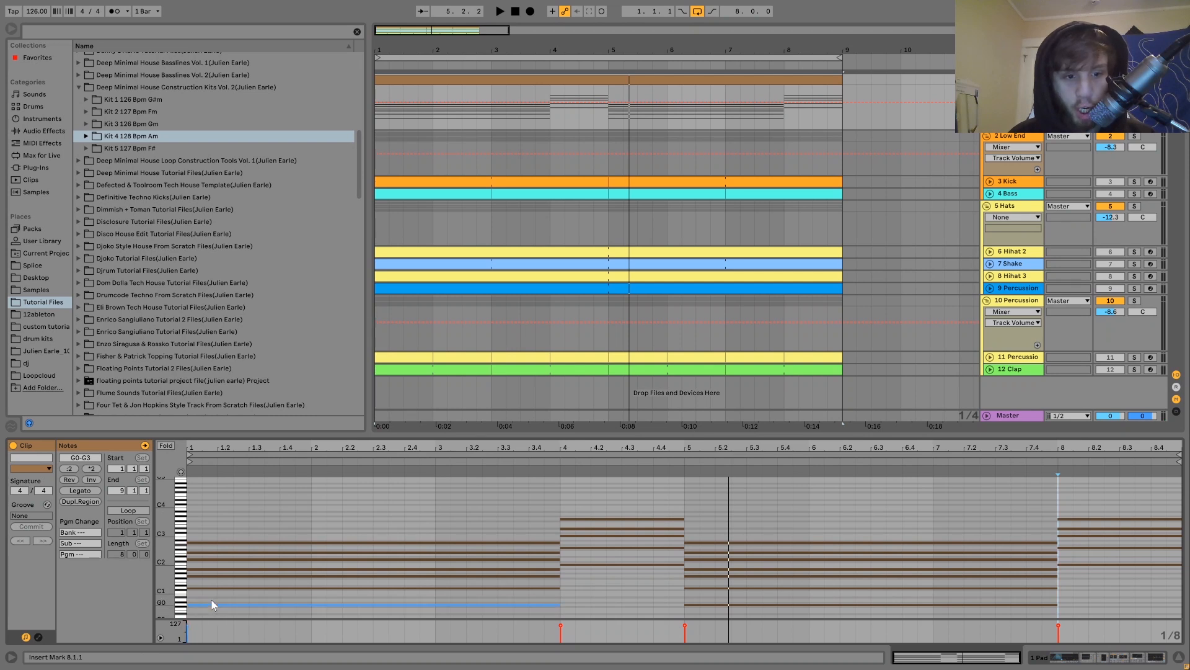
click(208, 576)
drag(207, 577, 194, 552)
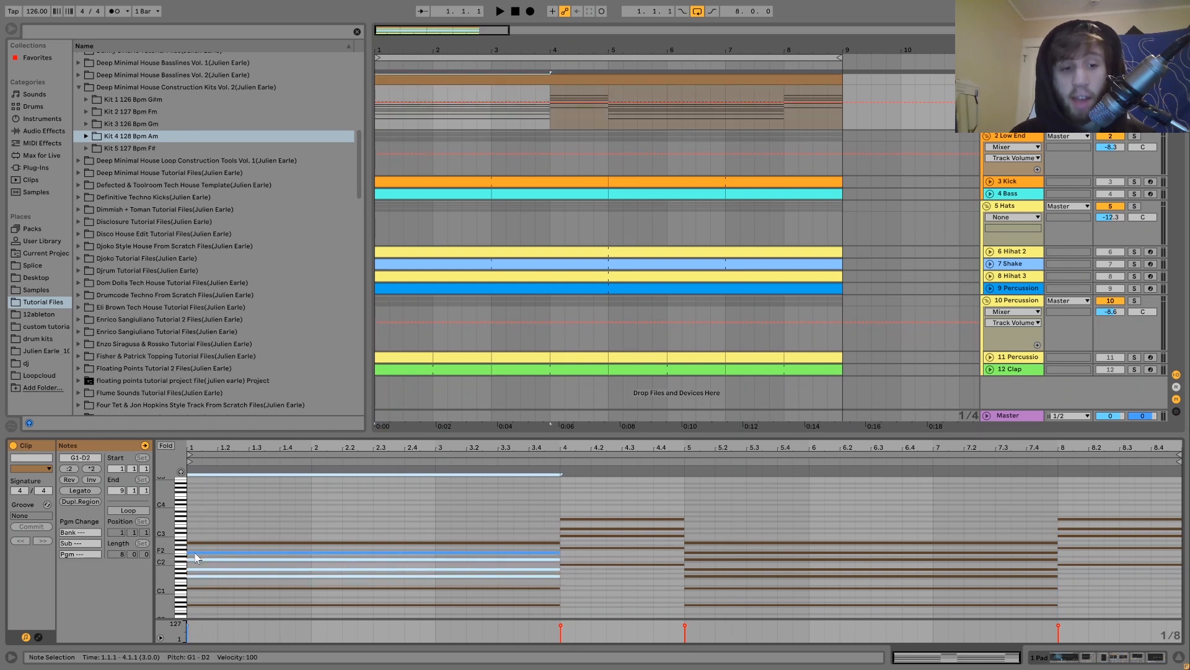
click(199, 551)
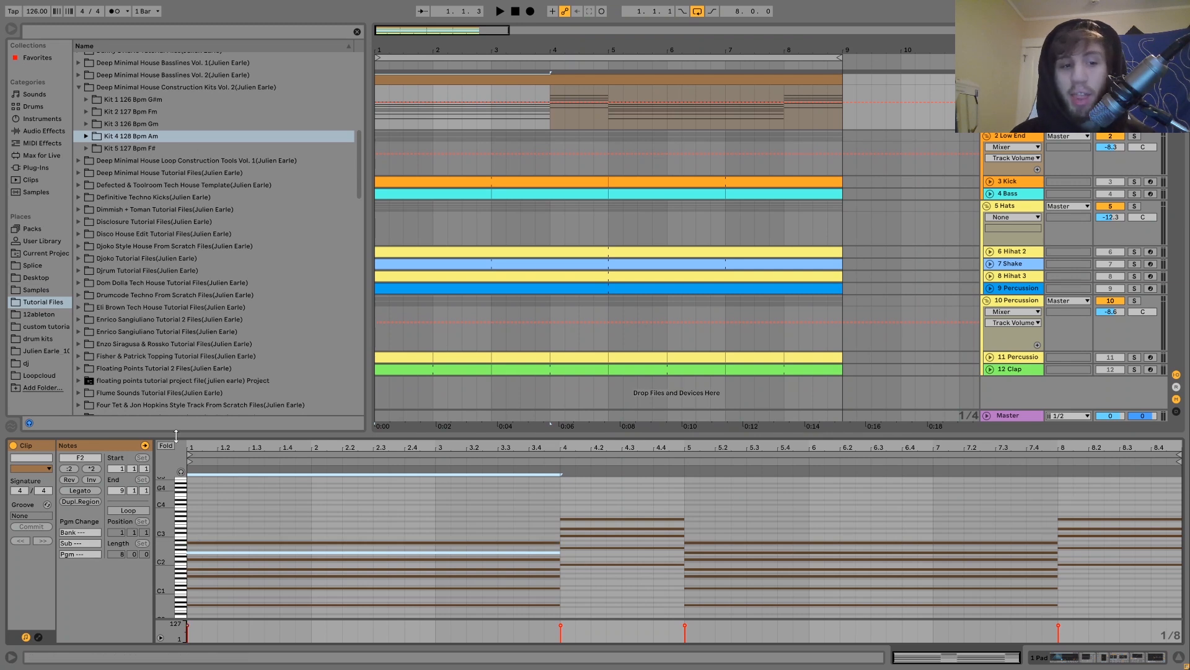
drag(233, 585, 237, 541)
click(238, 579)
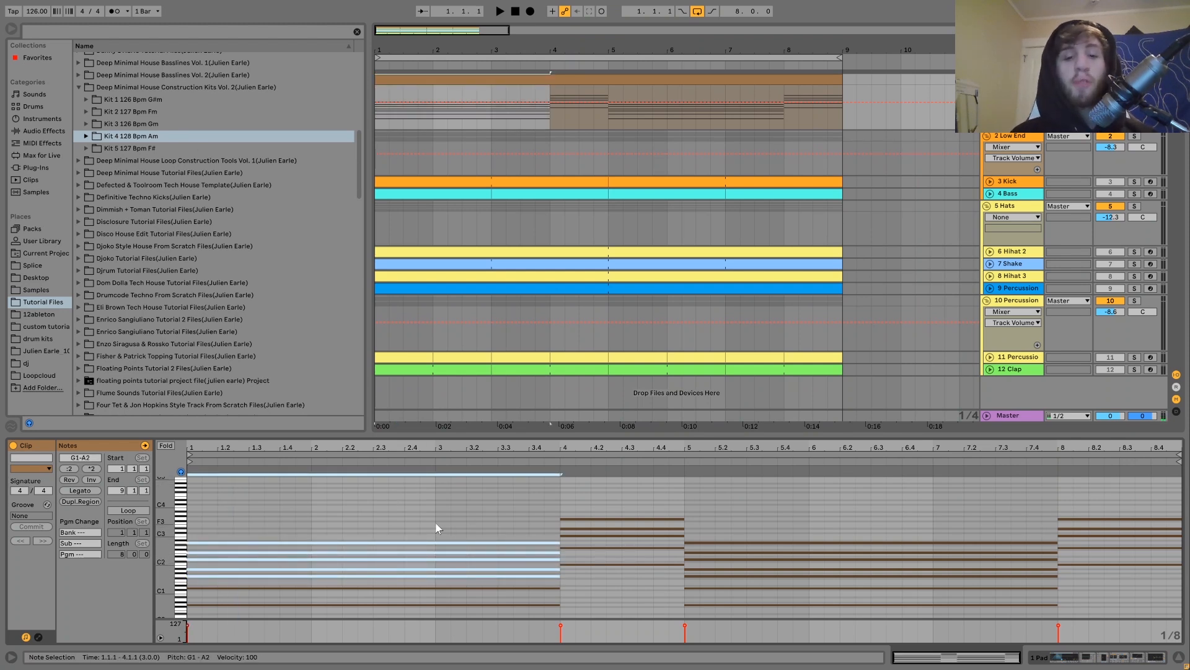
Play the Pad clip from its start into the chord change at bar 4, then stop playback
key(space)
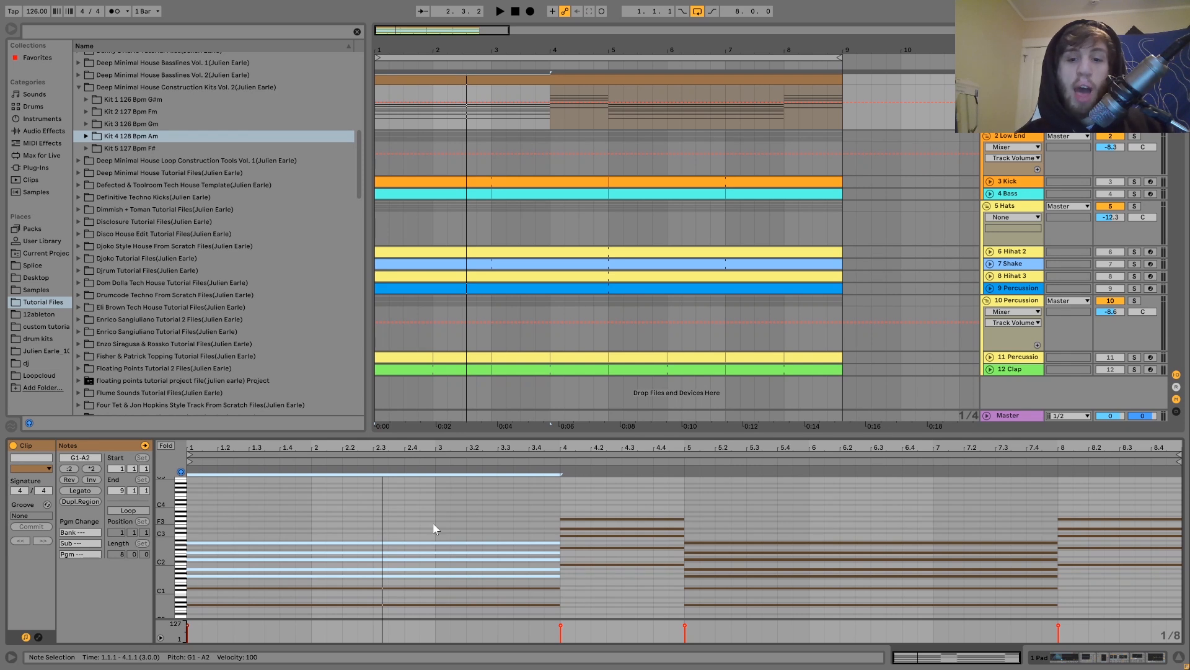
key(space)
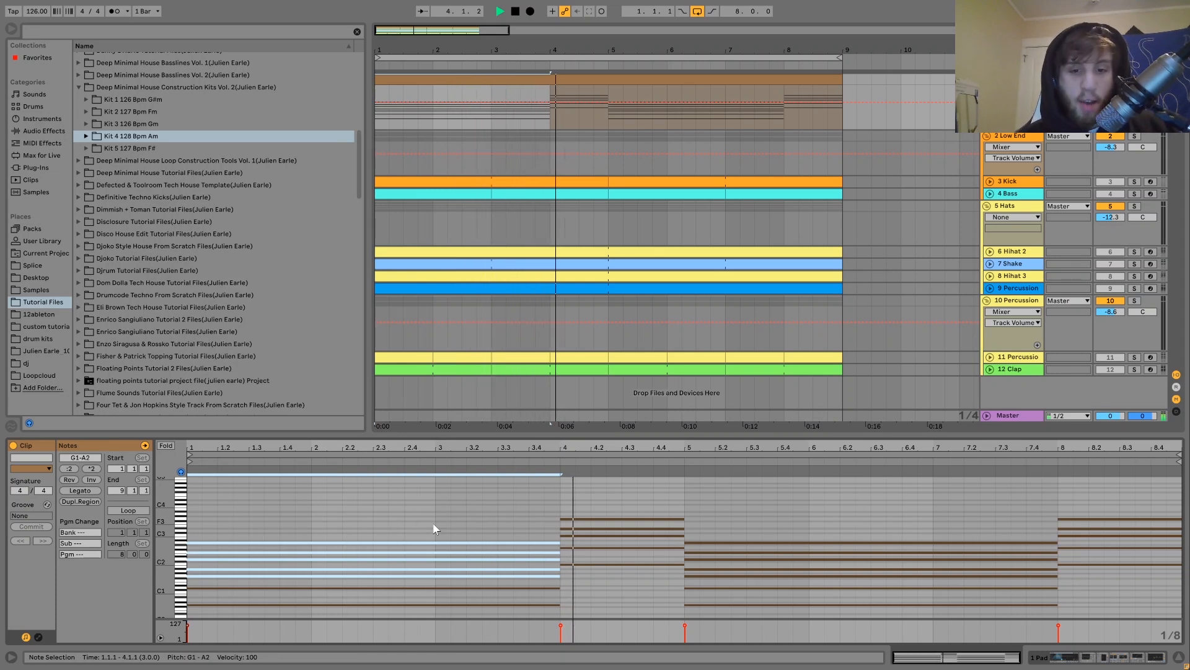
key(space)
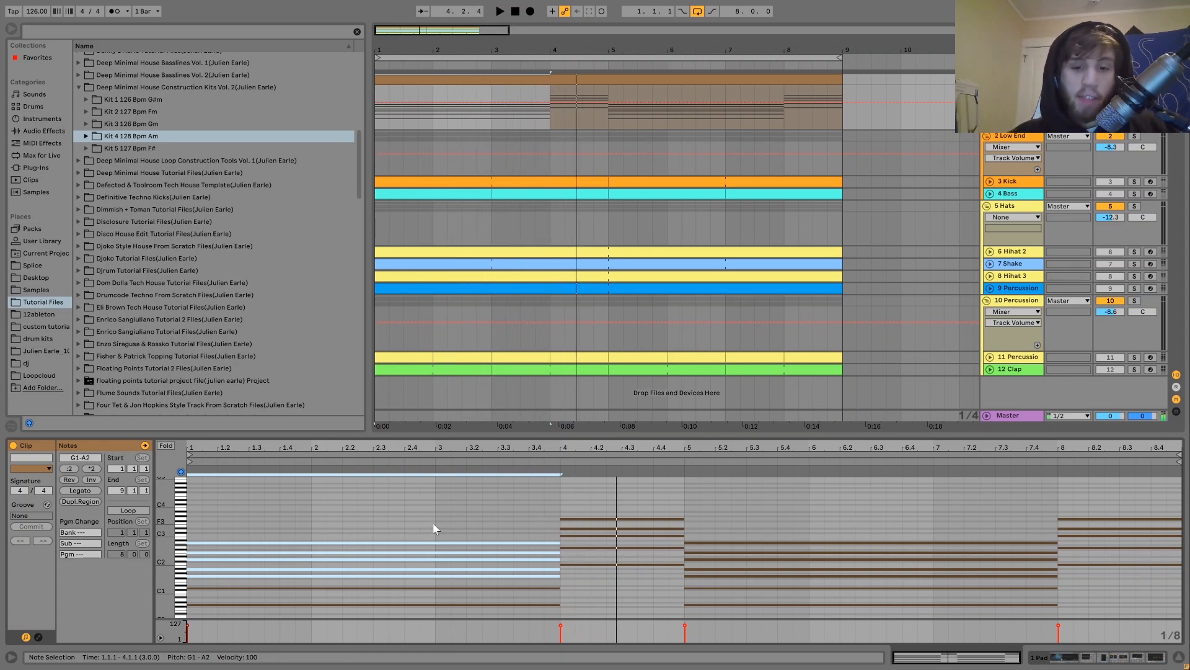
Select the low G0 and D1 notes of the first Pad chord and play the clip from bar 1
click(531, 575)
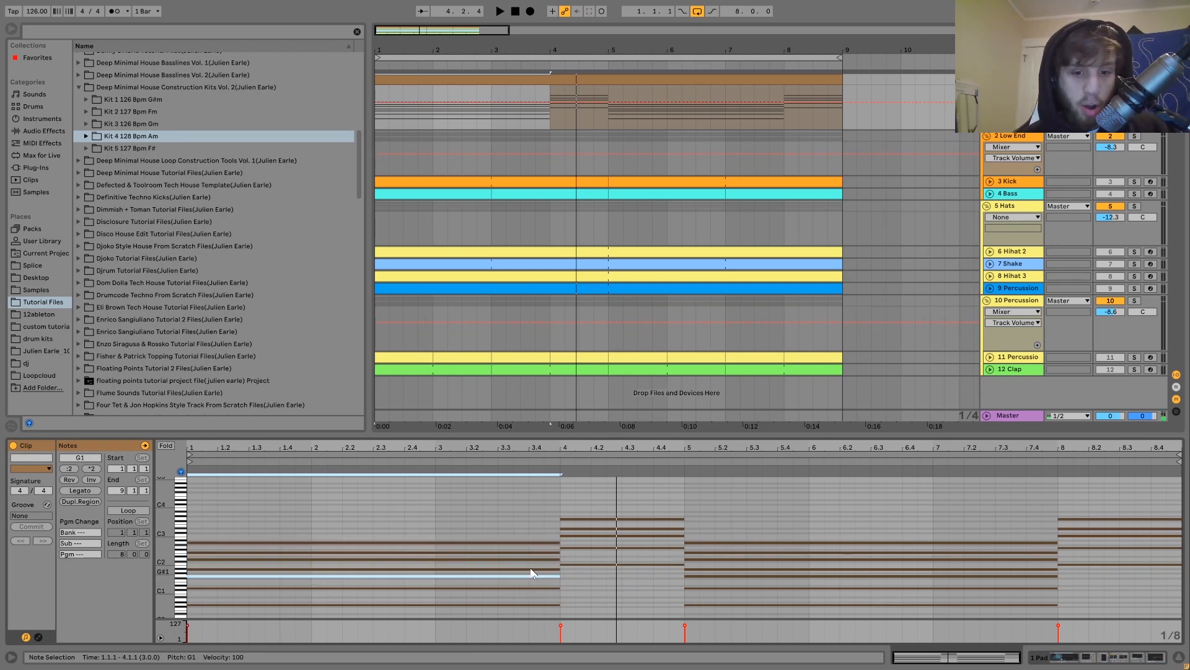
click(519, 582)
drag(519, 582, 530, 623)
key(space)
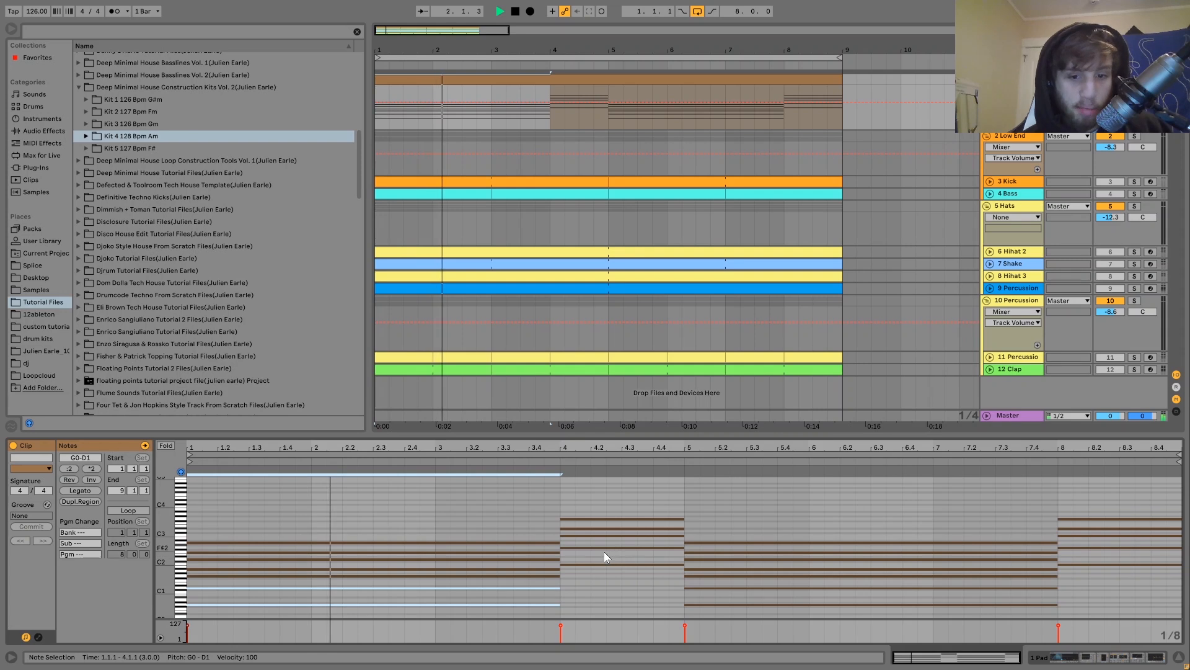
Stop playback and select the C3 note in the Pad chord at bar 4
click(578, 535)
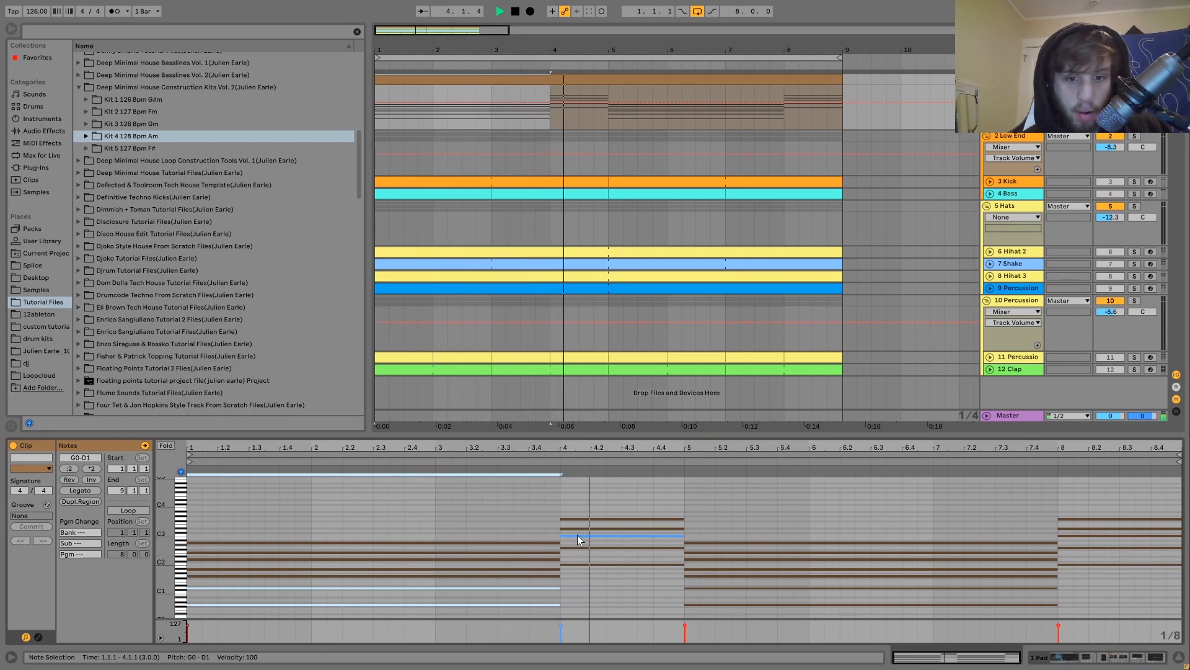
key(space)
click(578, 534)
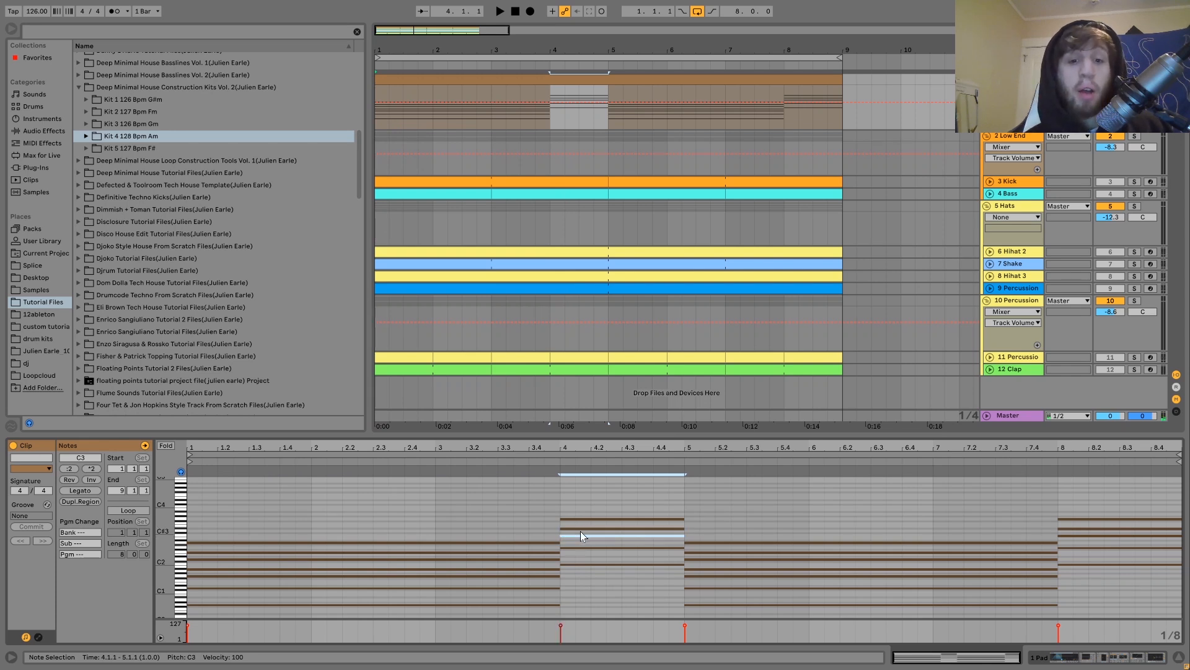
click(587, 535)
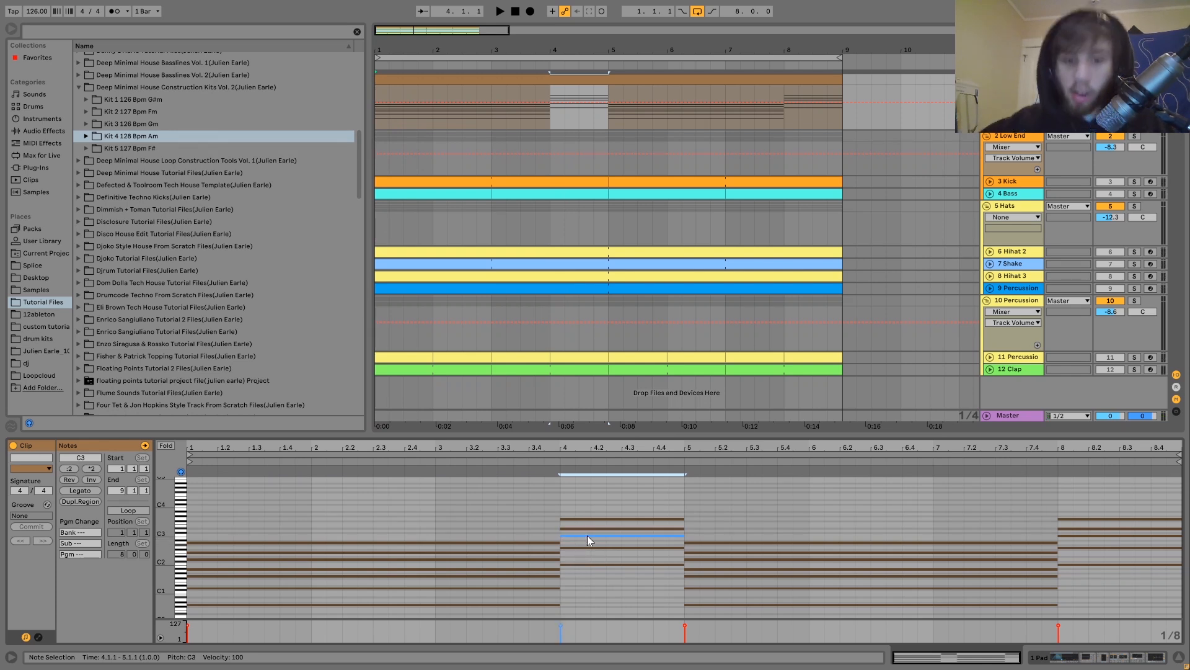
Play the Pad clip from around bar 3 into the bar 4 chord, then stop playback
click(618, 582)
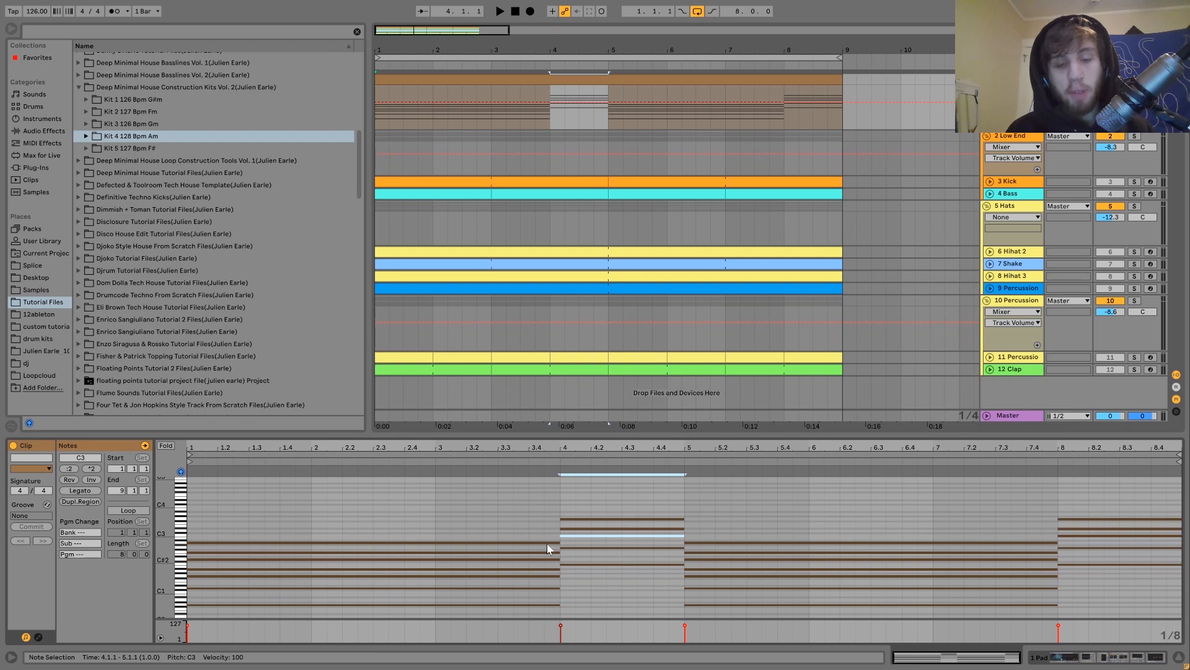
click(435, 459)
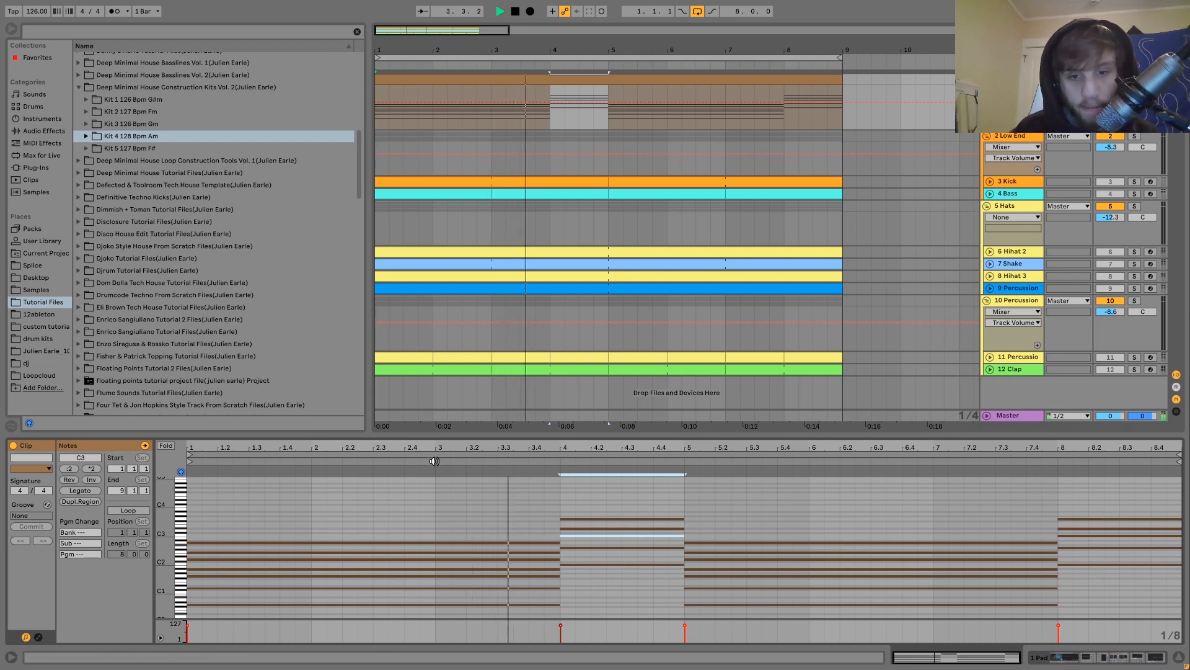
key(space)
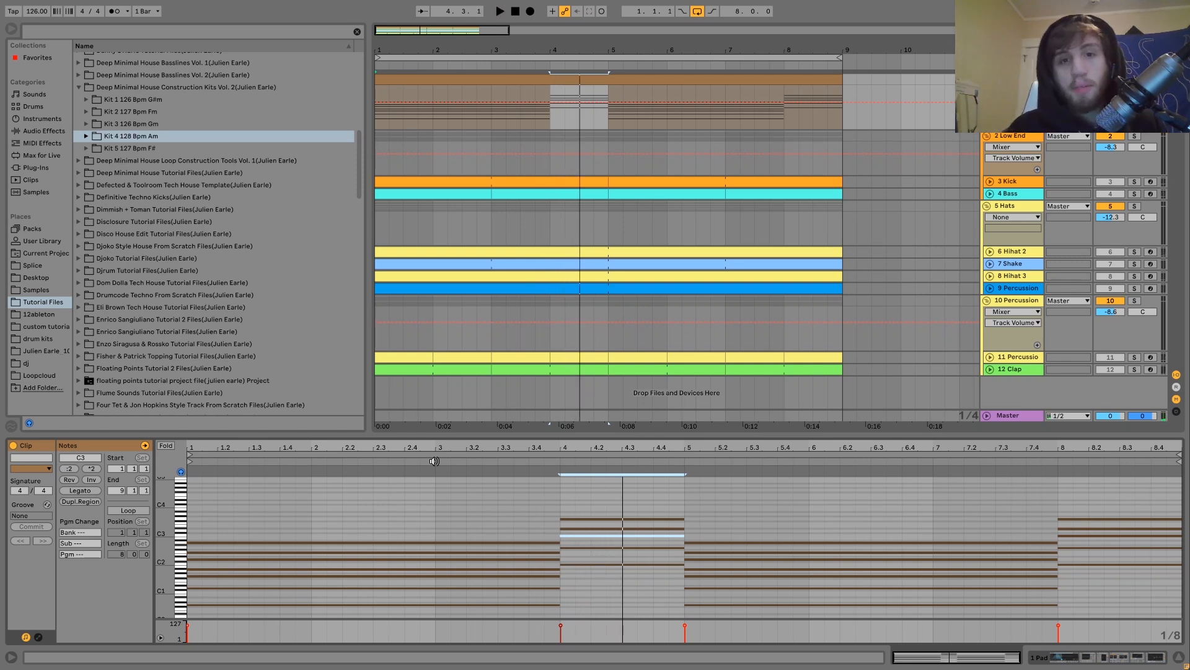
Place the playback start at bar 4 of the Pad clip and play the second chord from there, then stop
key(space)
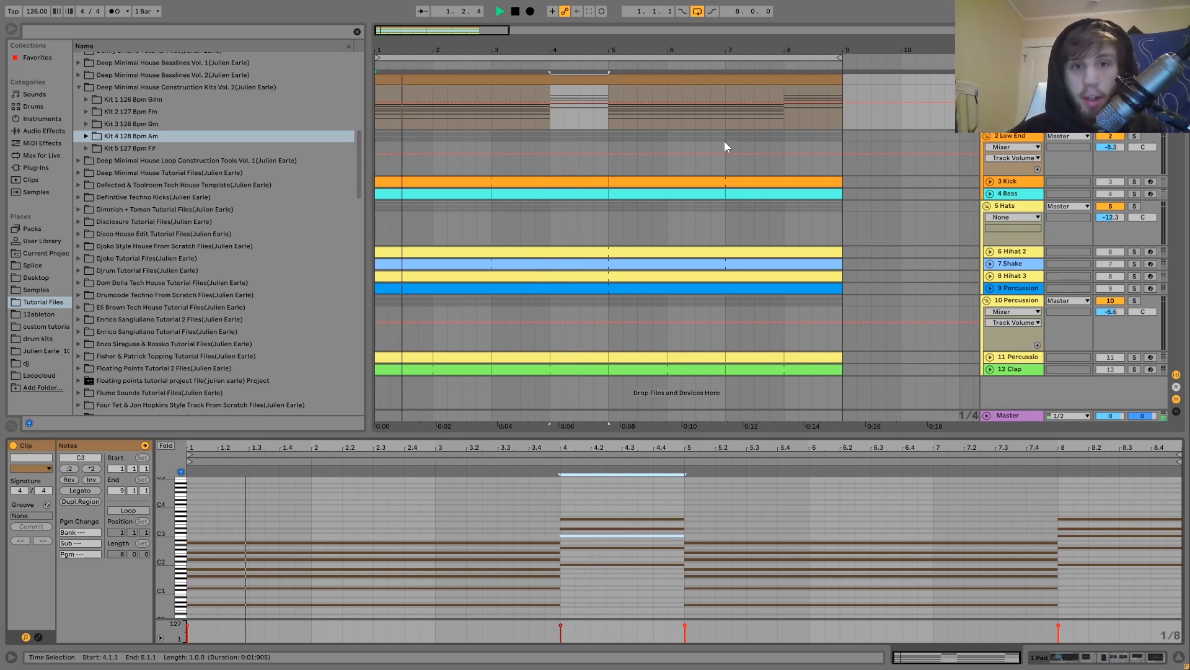
click(546, 123)
key(space)
key(space)
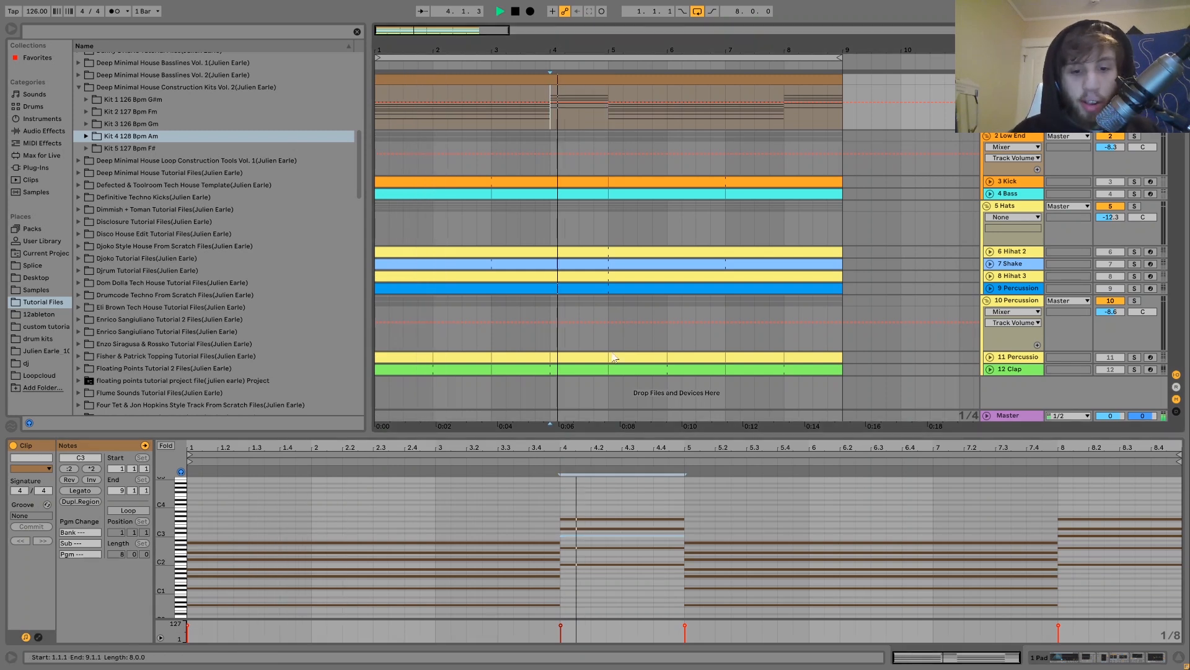
key(space)
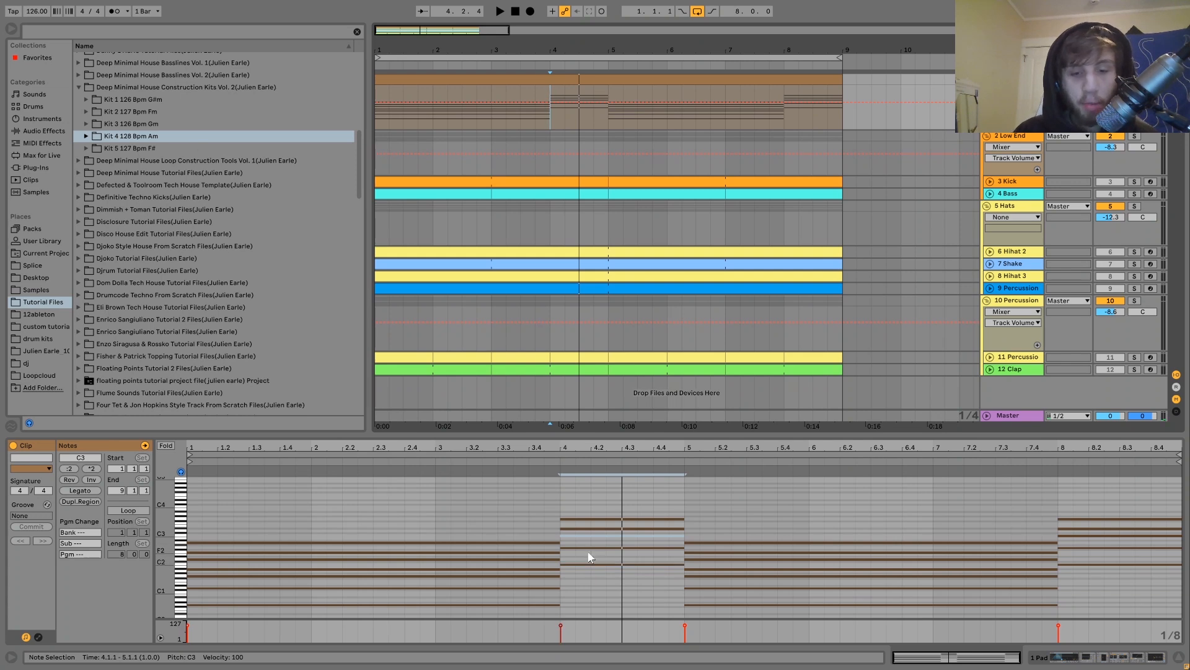
Place the insert marker at 3.1.1 in the Pad clip and play through the chord change at bar 4, then stop
click(588, 205)
click(492, 123)
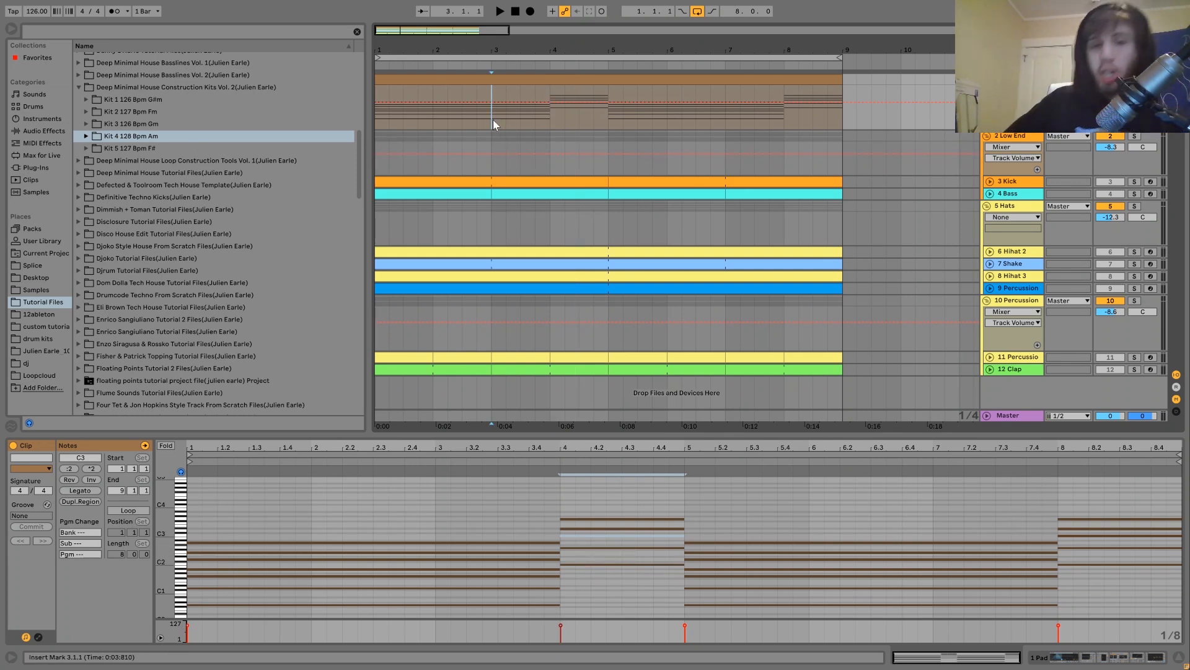
key(space)
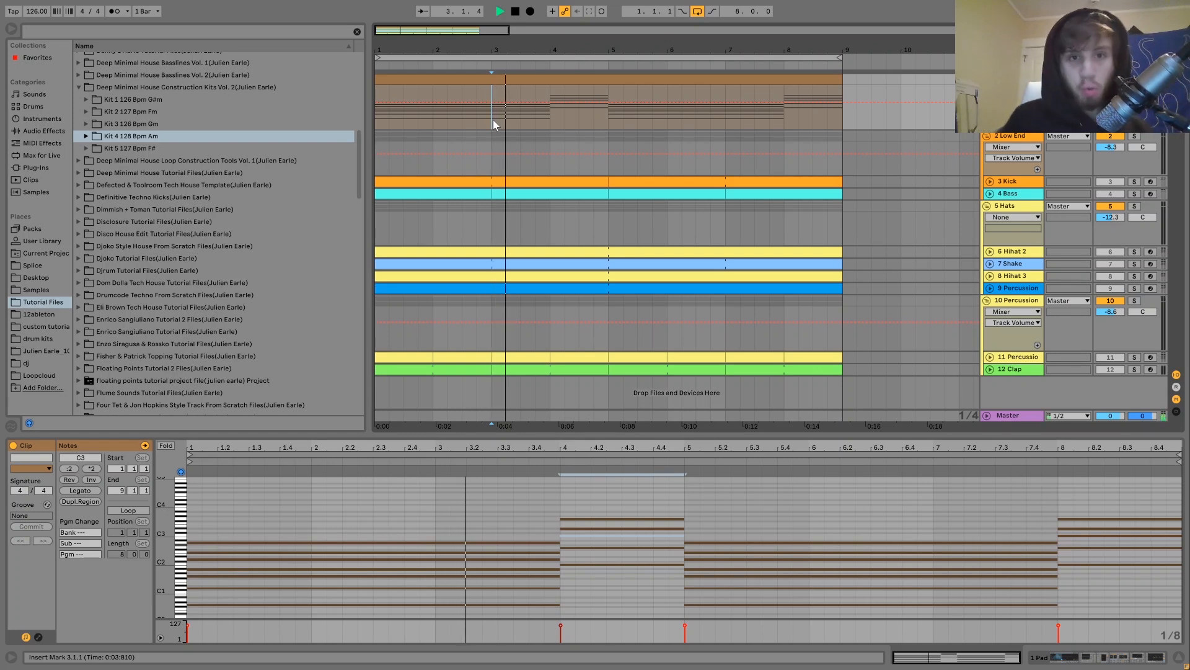
key(space)
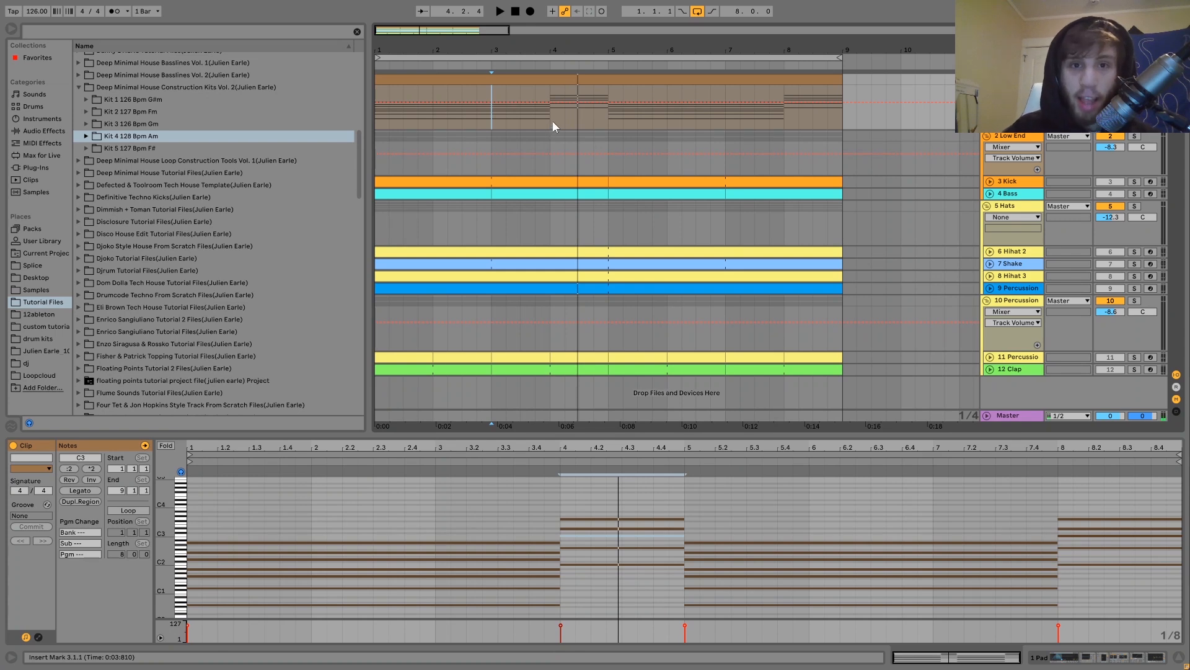
Play from bar 3 with the Pad unsoloed to hear it in the full mix, showing its device chain, then stop
key(space)
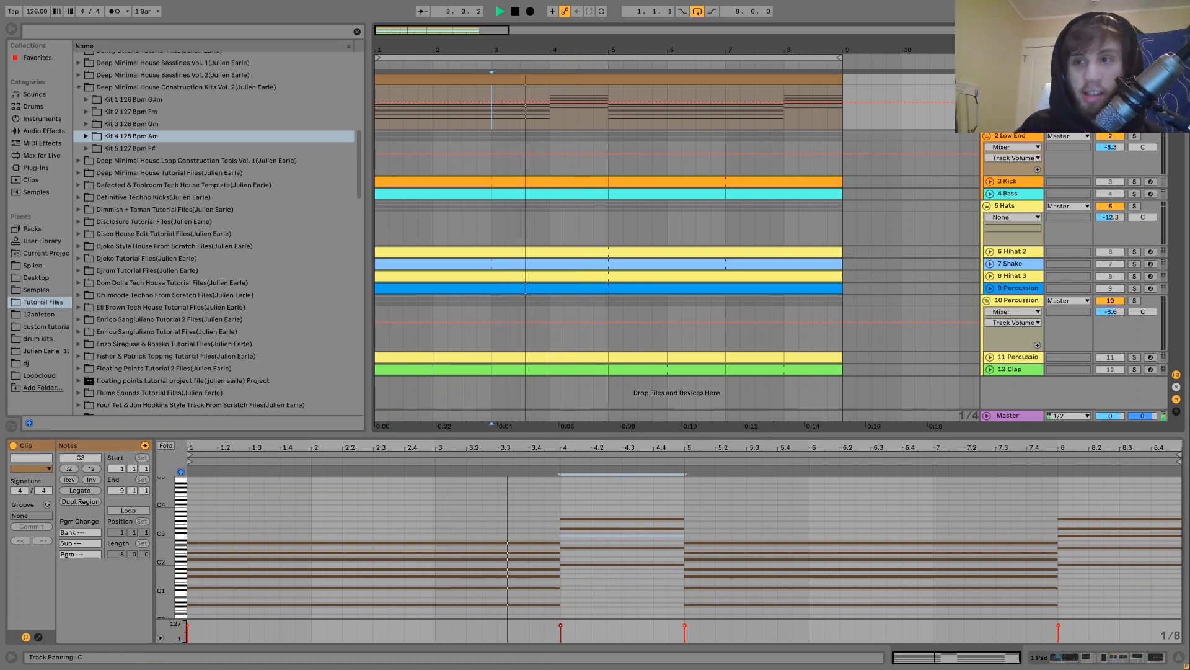
key(shift+Tab)
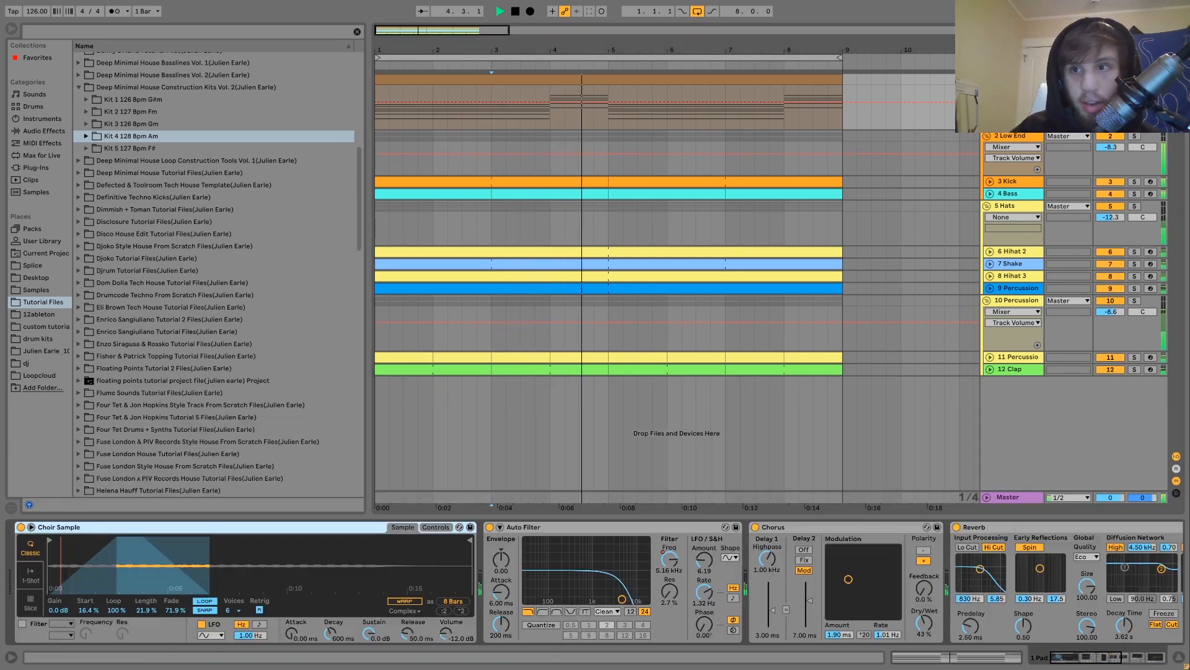
key(s)
key(space)
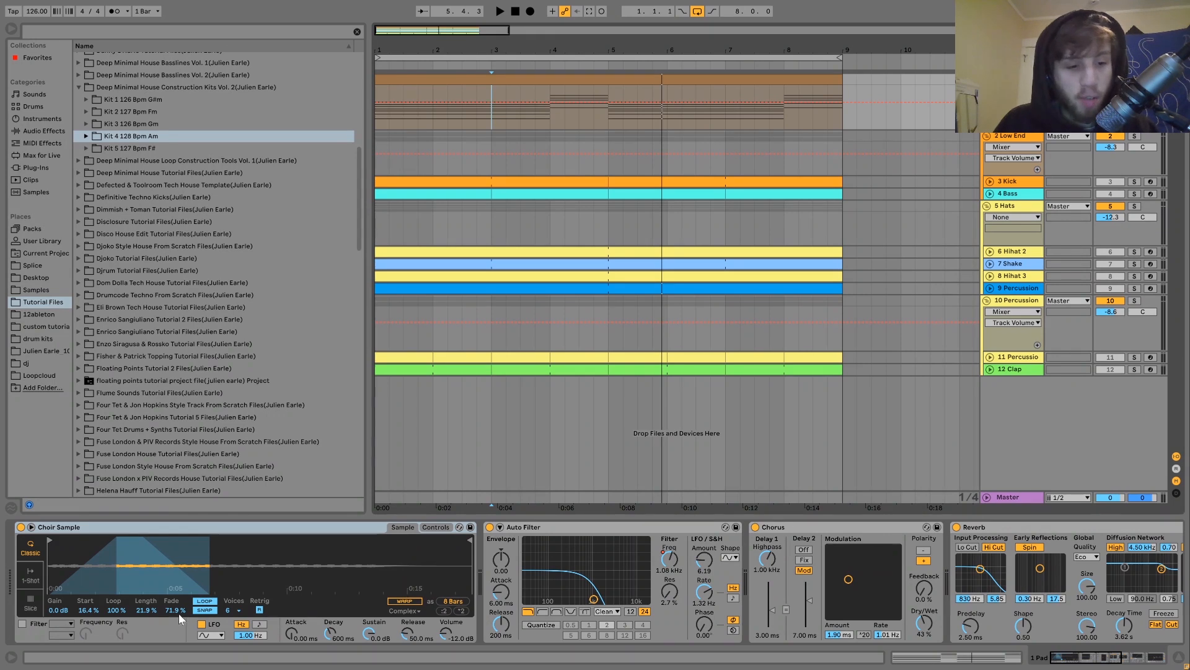
Lower the Choir Sample's loop fade to 0%, then restore it to 71.9%
drag(180, 613, 180, 660)
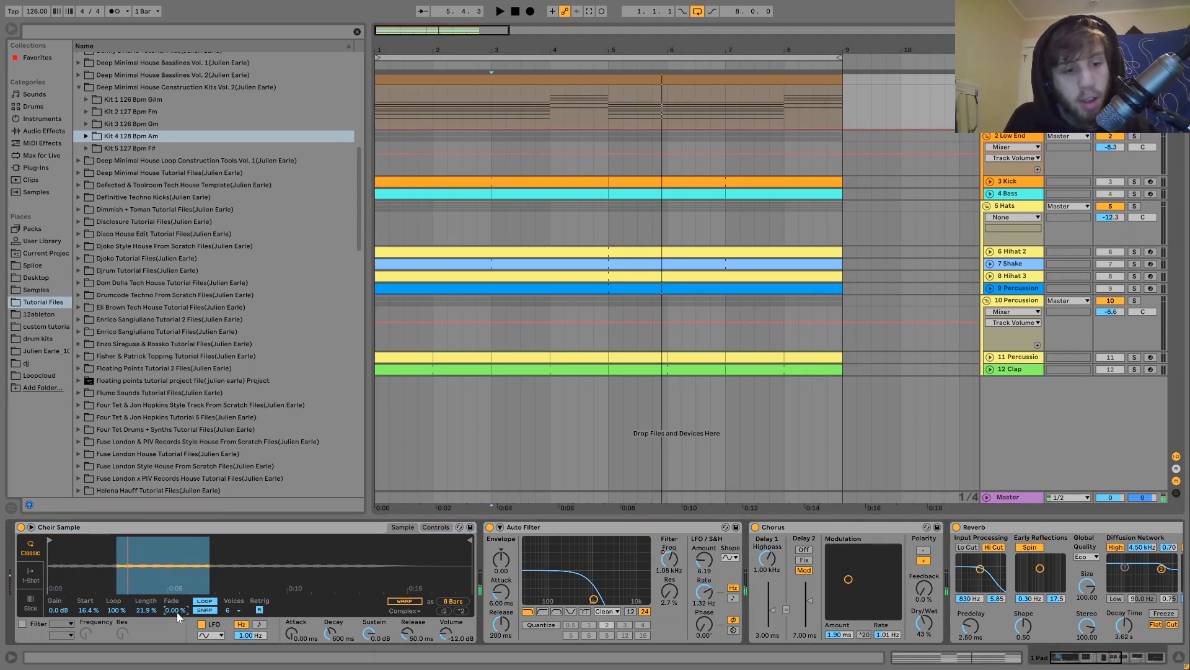
drag(177, 611, 177, 558)
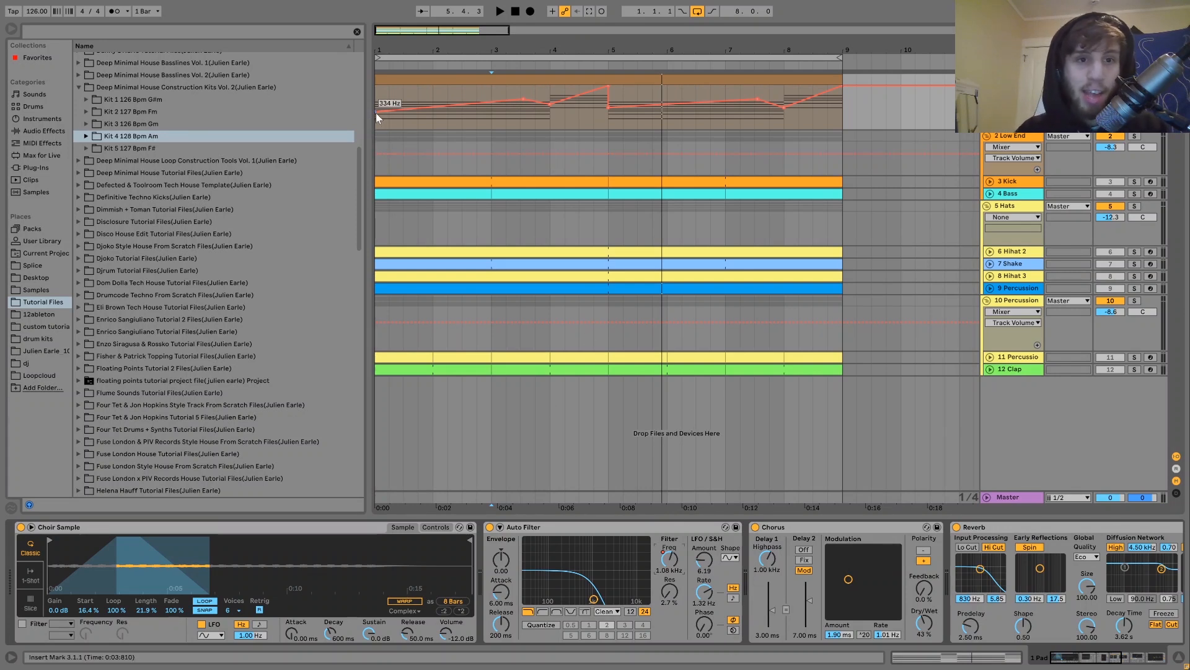
Select the Pad clip and play it from bar 1 to hear and watch its Auto Filter frequency automation, then stop
click(393, 79)
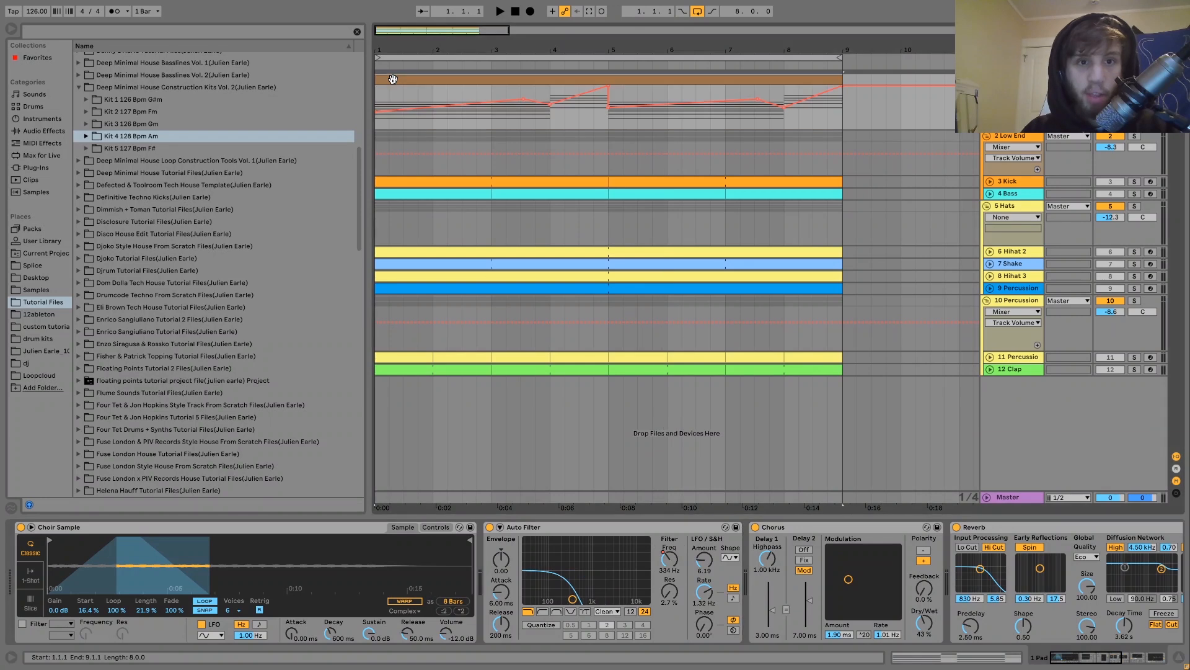
key(space)
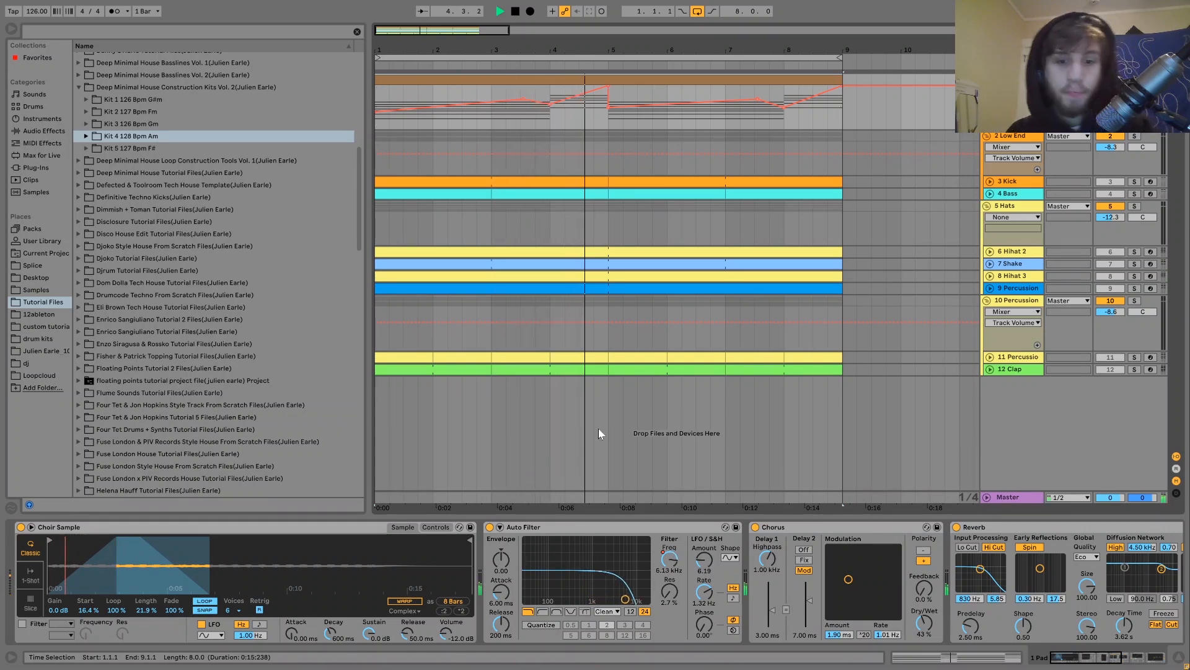
key(space)
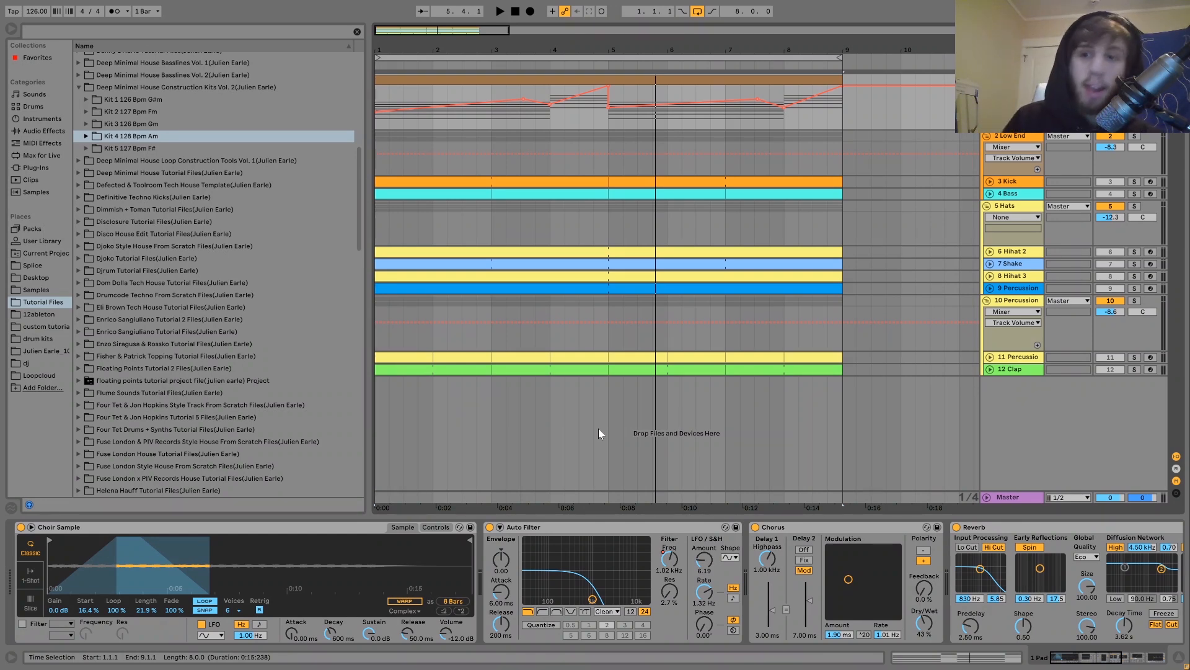
key(space)
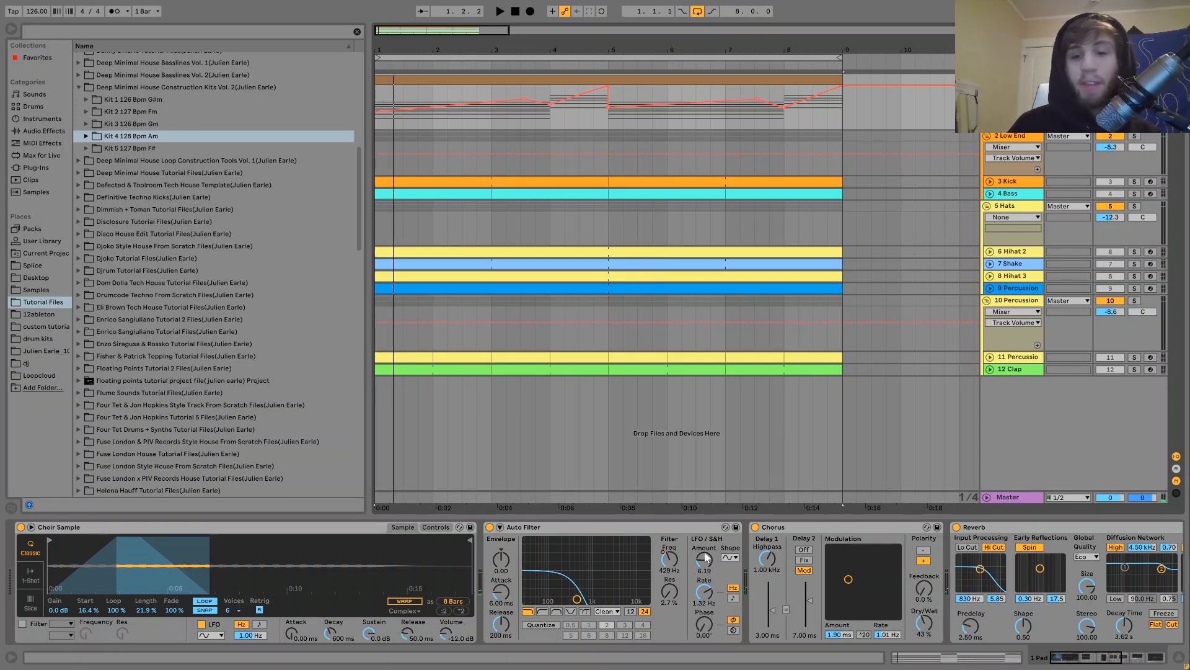
key(space)
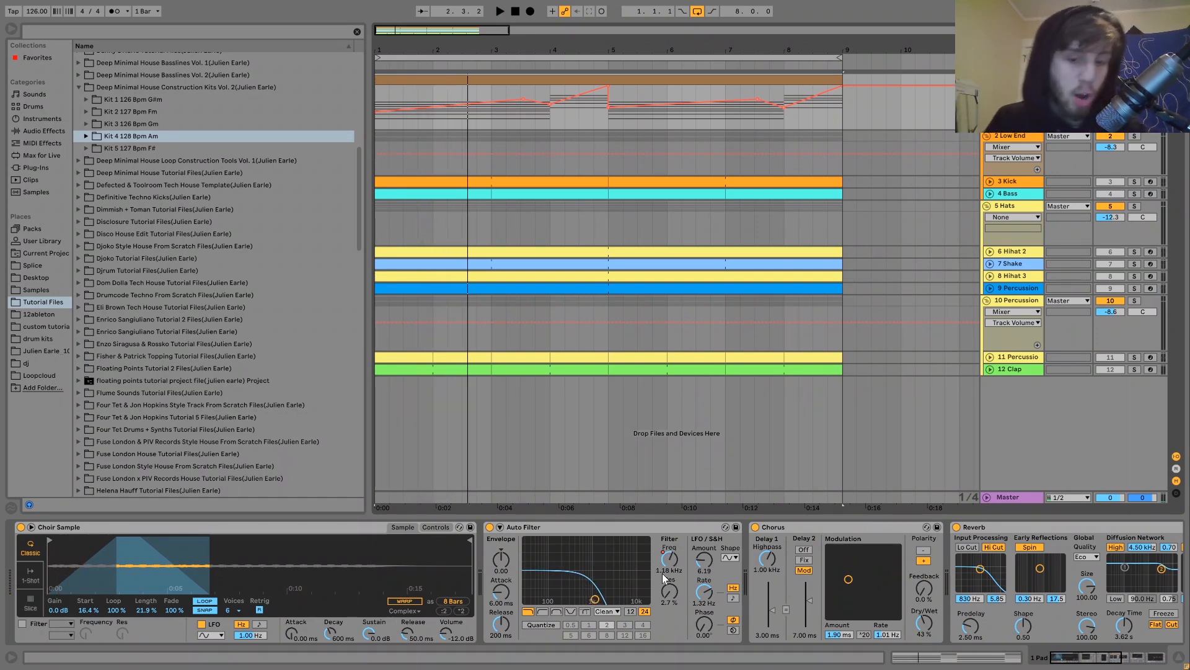
Examine the Pad's Chorus, Reverb and Saturator settings while playing the clip from bar 1, then stop
scroll(662, 573, right, 8)
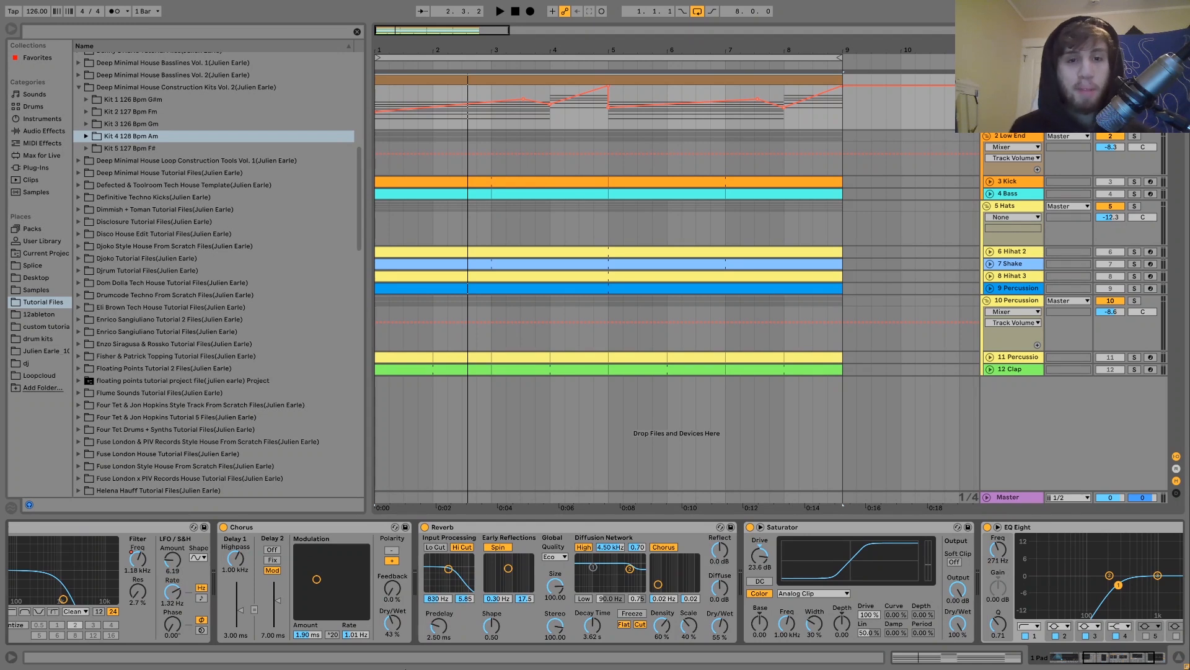
key(space)
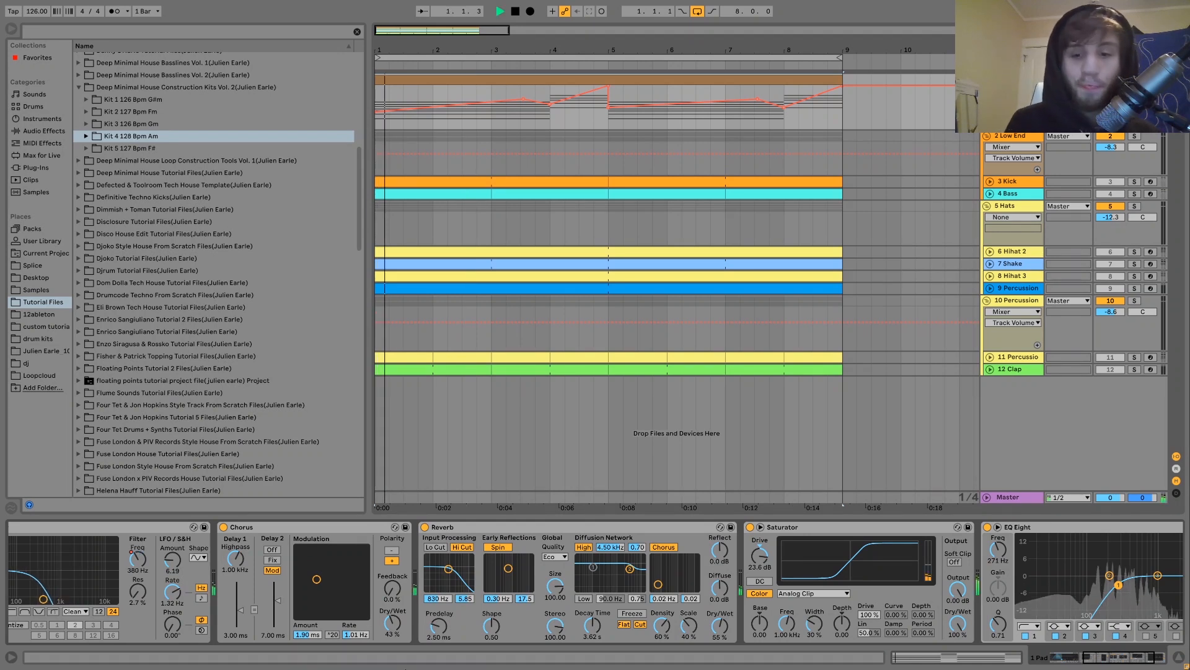
key(space)
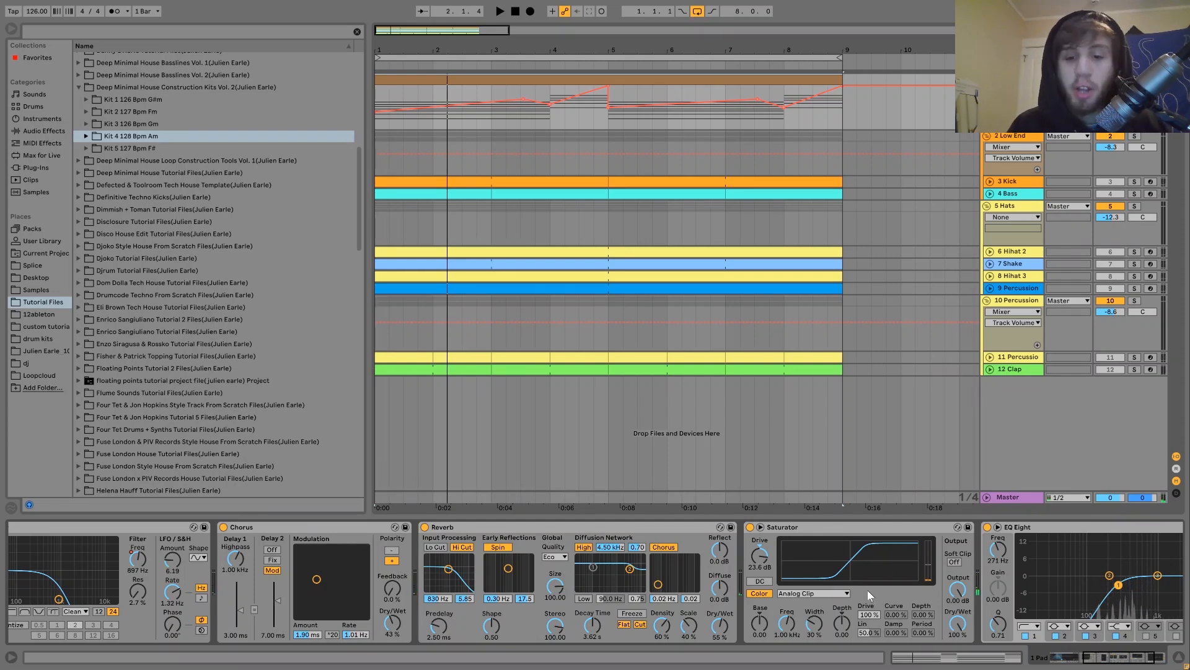
Play the Pad clip from bar 1 to check the Saturator's effect, then stop and examine the EQ Eight
scroll(273, 610, left, 5)
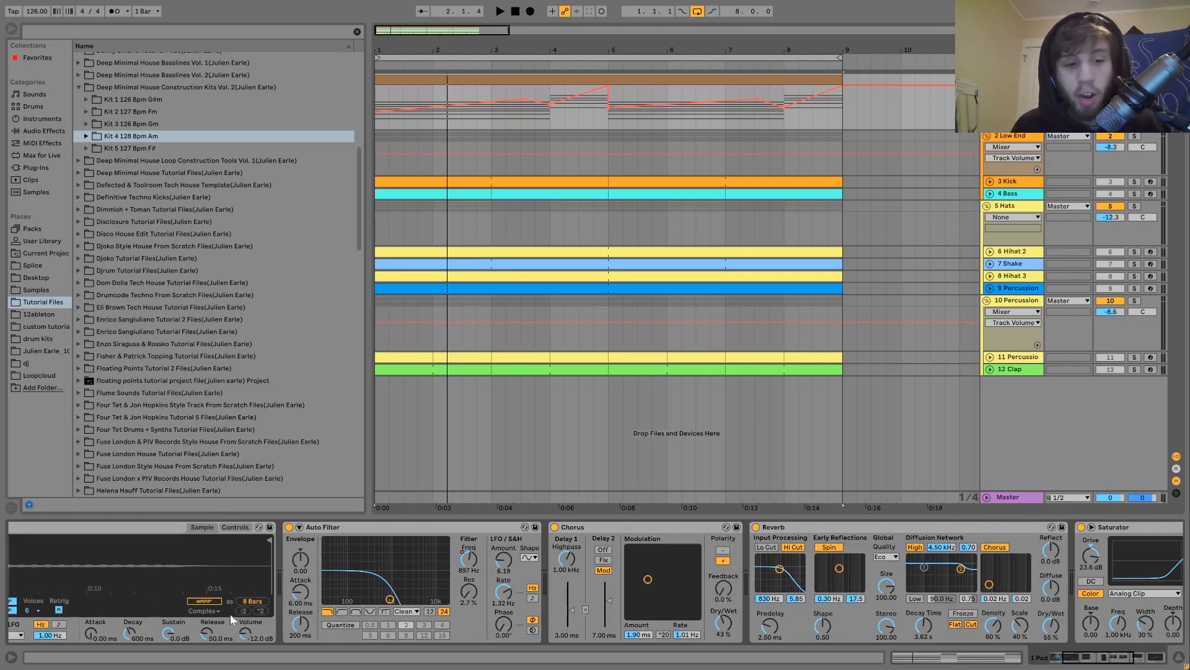
scroll(231, 616, right, 6)
key(space)
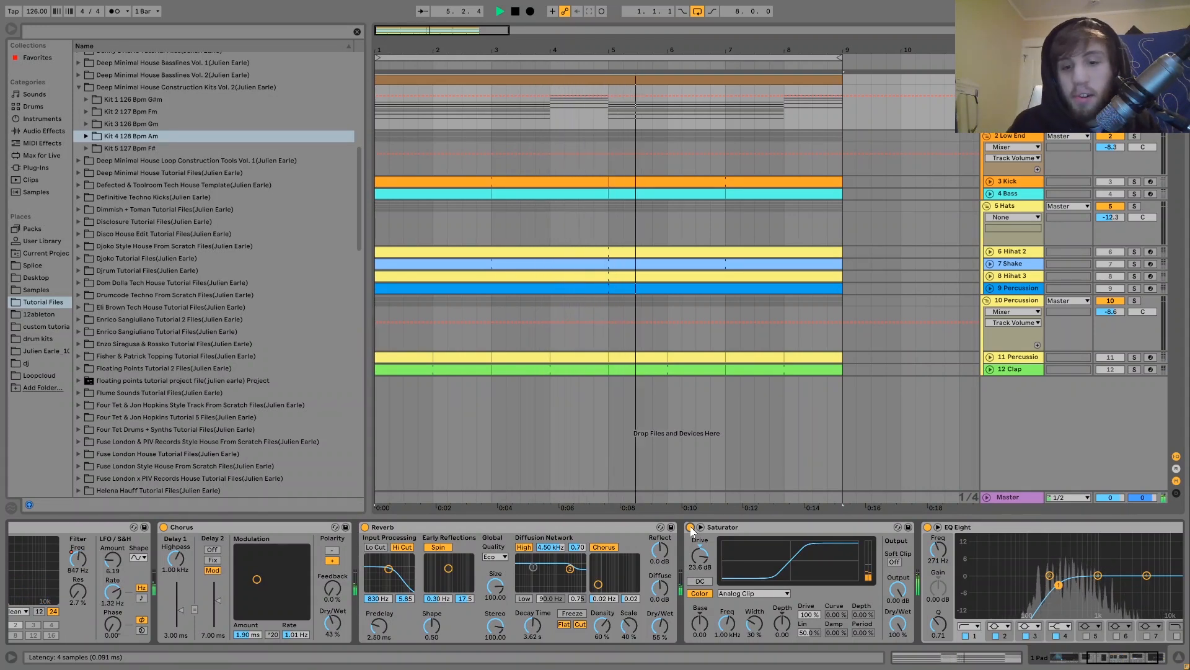
key(space)
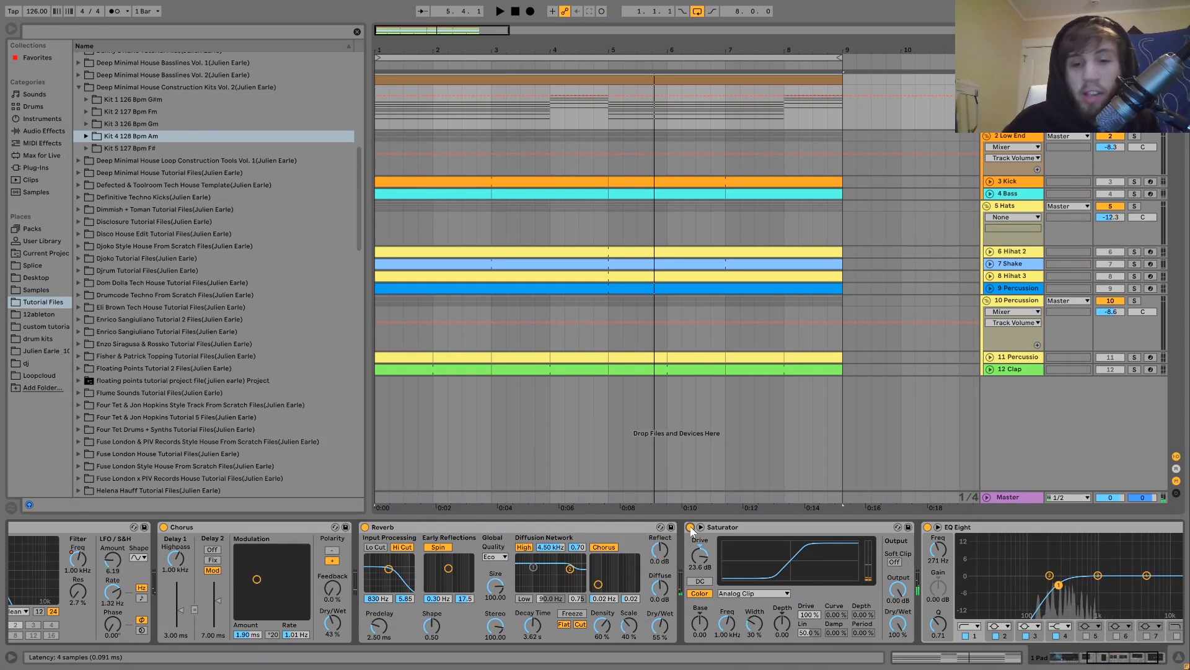
scroll(692, 528, down, 2)
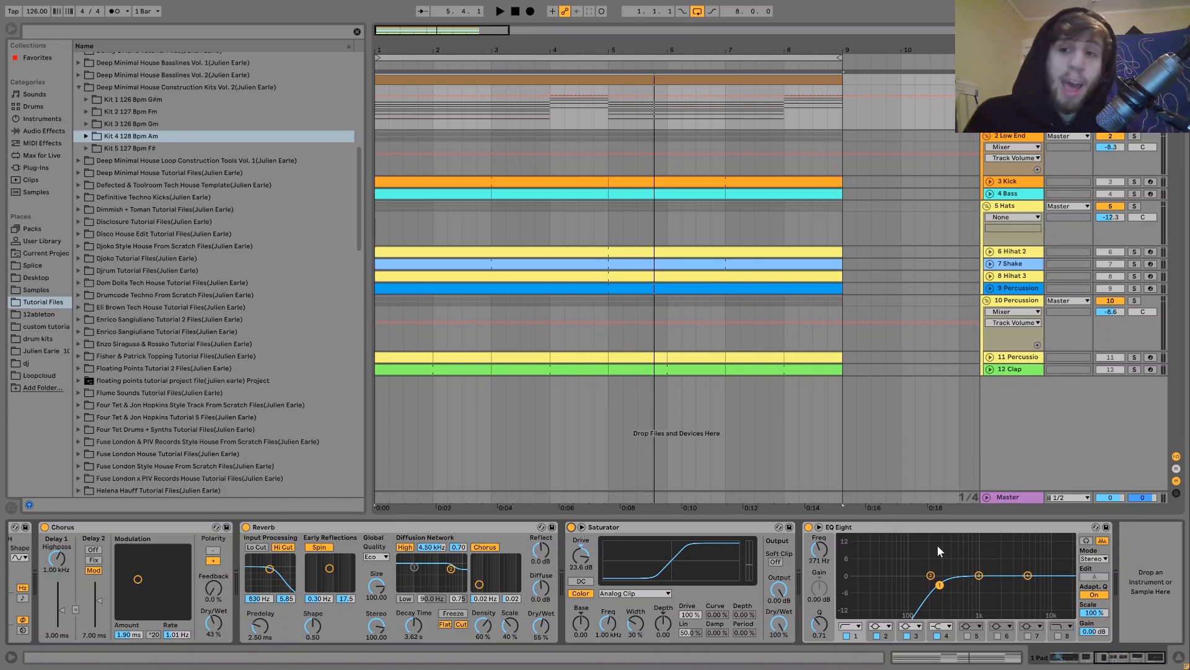
Solo the Kick track and play it from bar 1, then solo the rack's Kick 2 and Kick 1 chains in turn
click(1135, 182)
key(space)
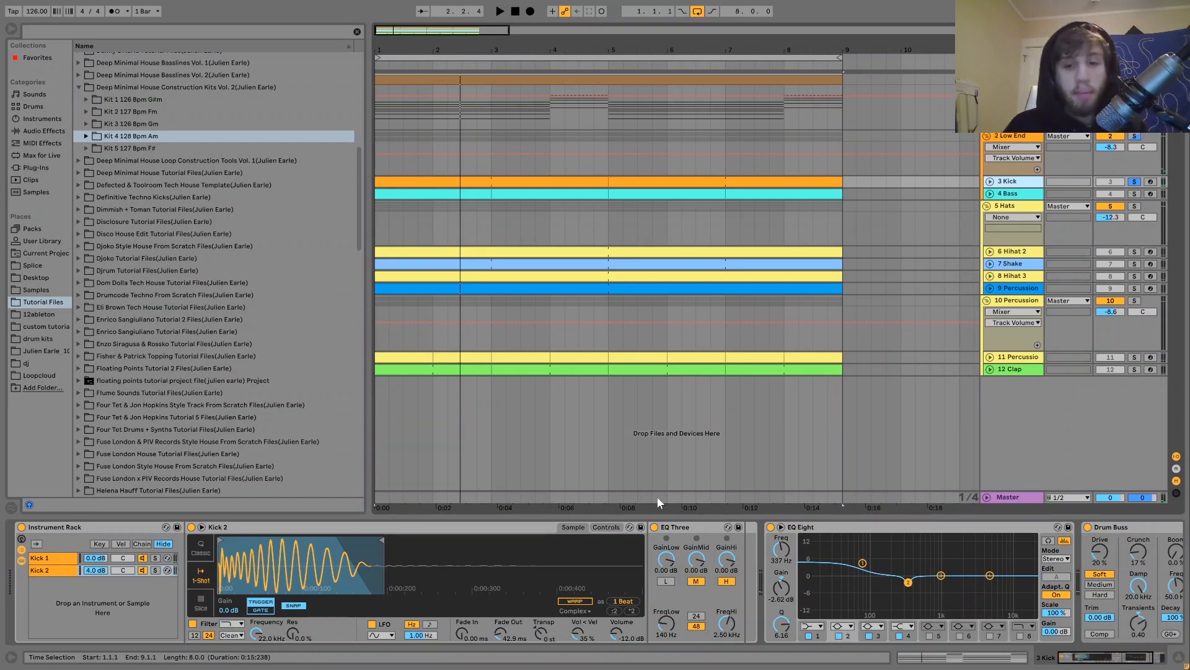
click(154, 570)
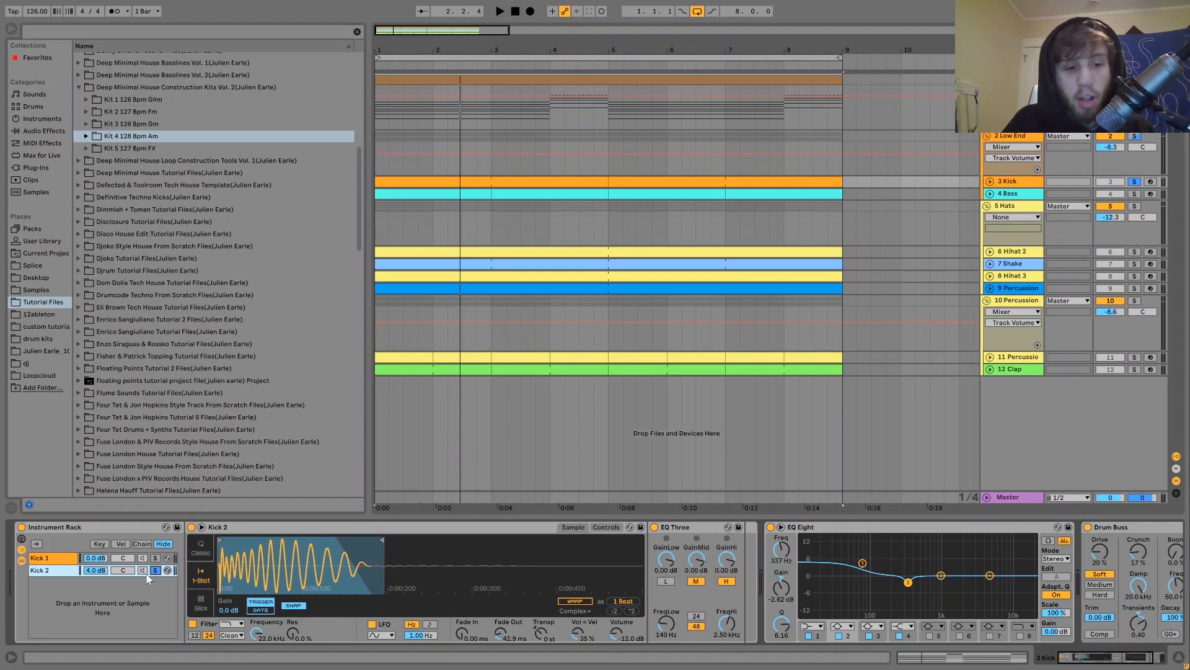
click(155, 558)
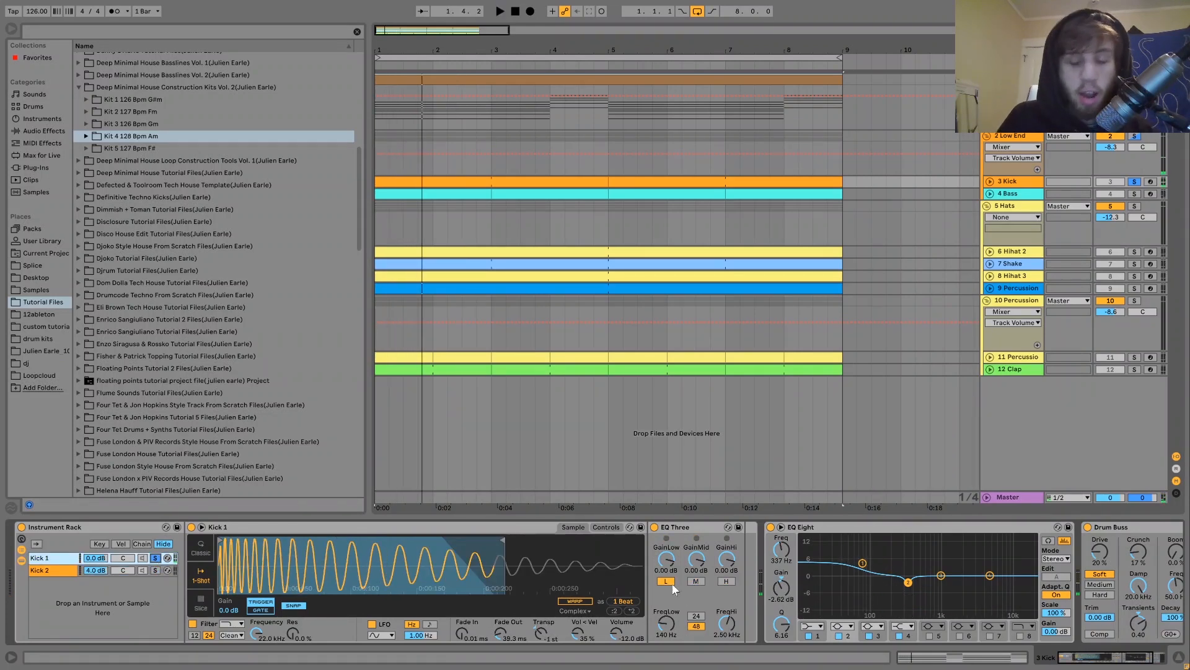
Solo the Kick 2 chain in the Instrument Rack and play it from bar 1, then stop
click(155, 570)
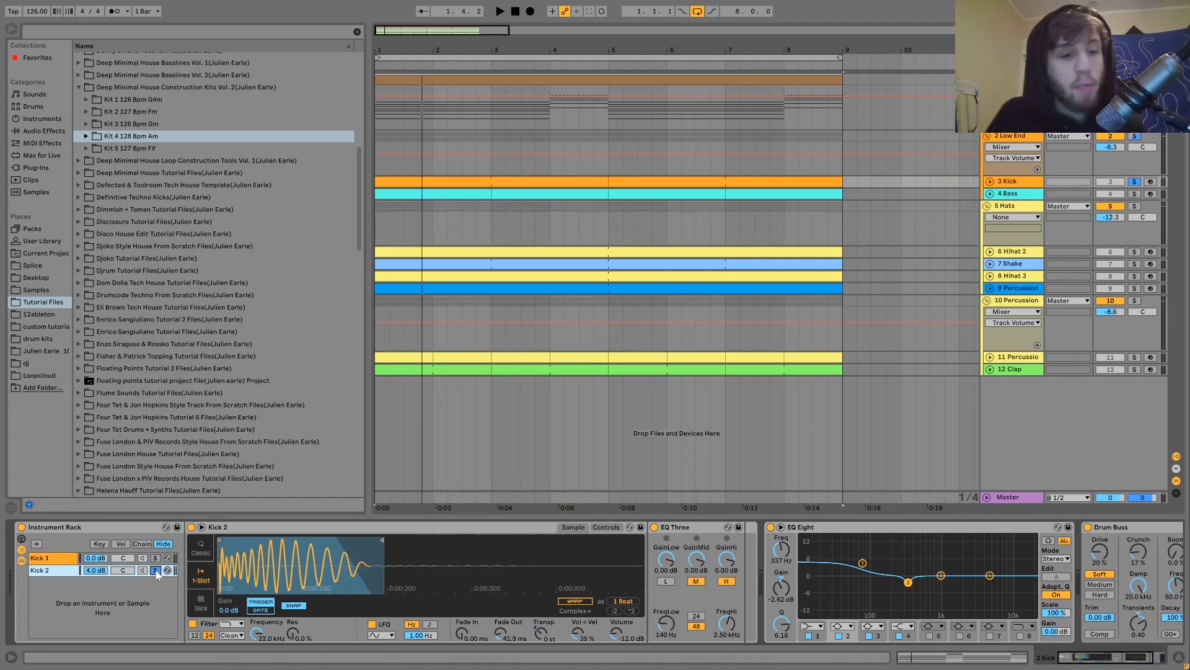
key(space)
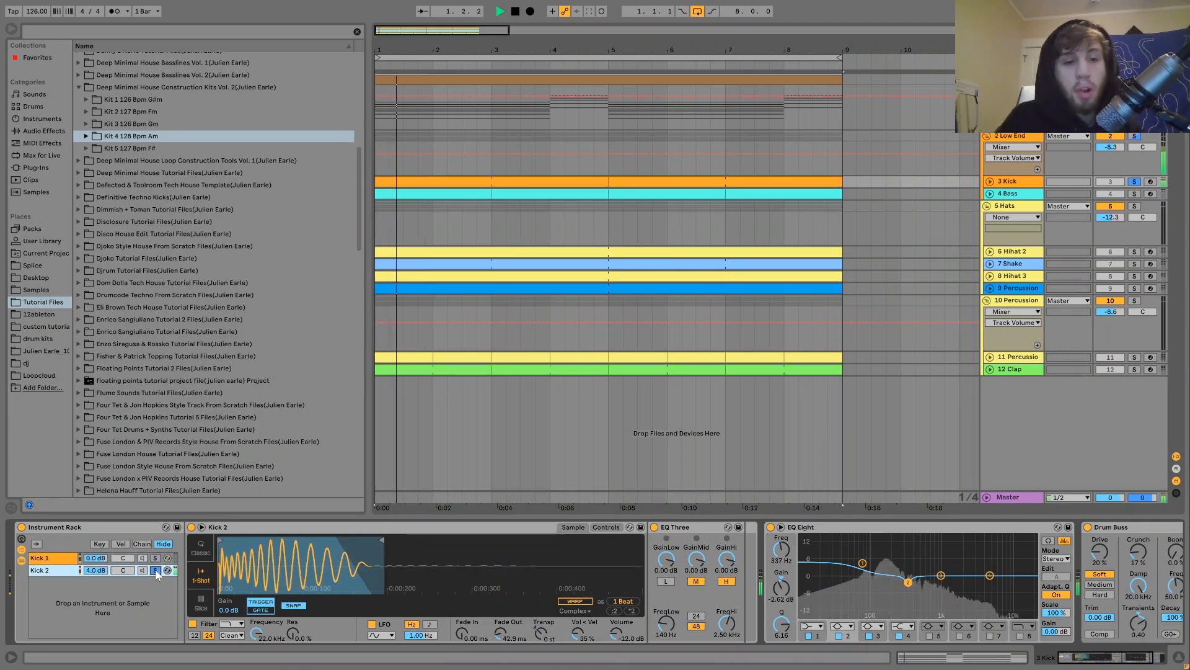
key(space)
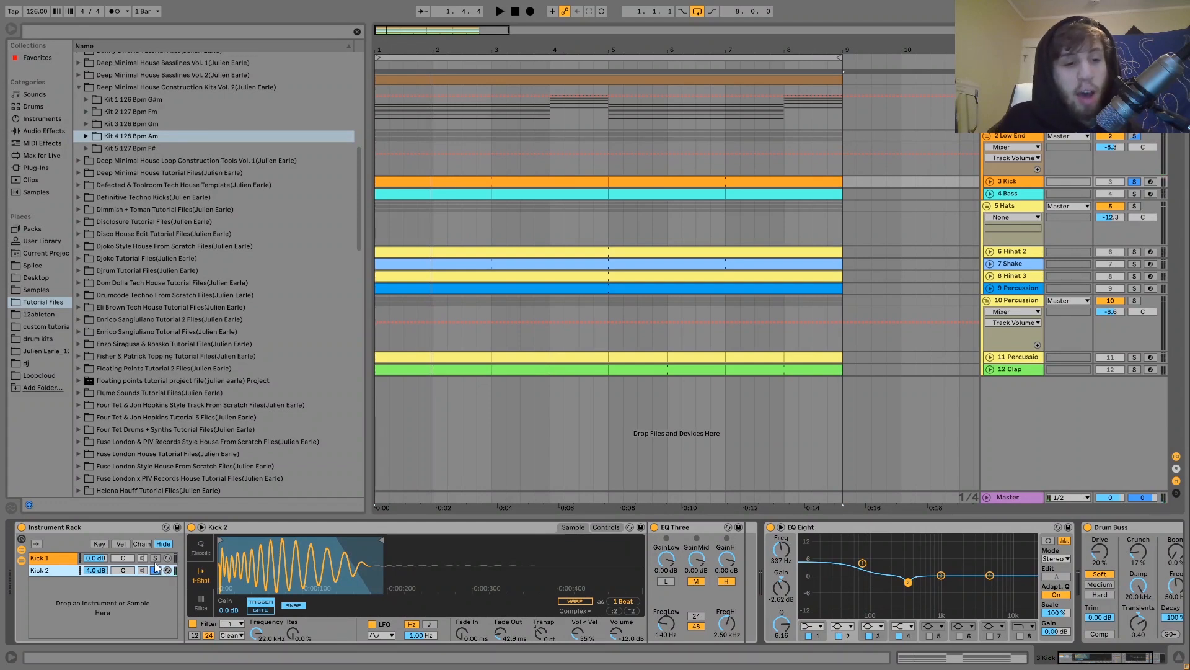
Solo and play the Kick 1 chain, switch the solo to Kick 2, then select Kick 1 to view its devices
click(156, 558)
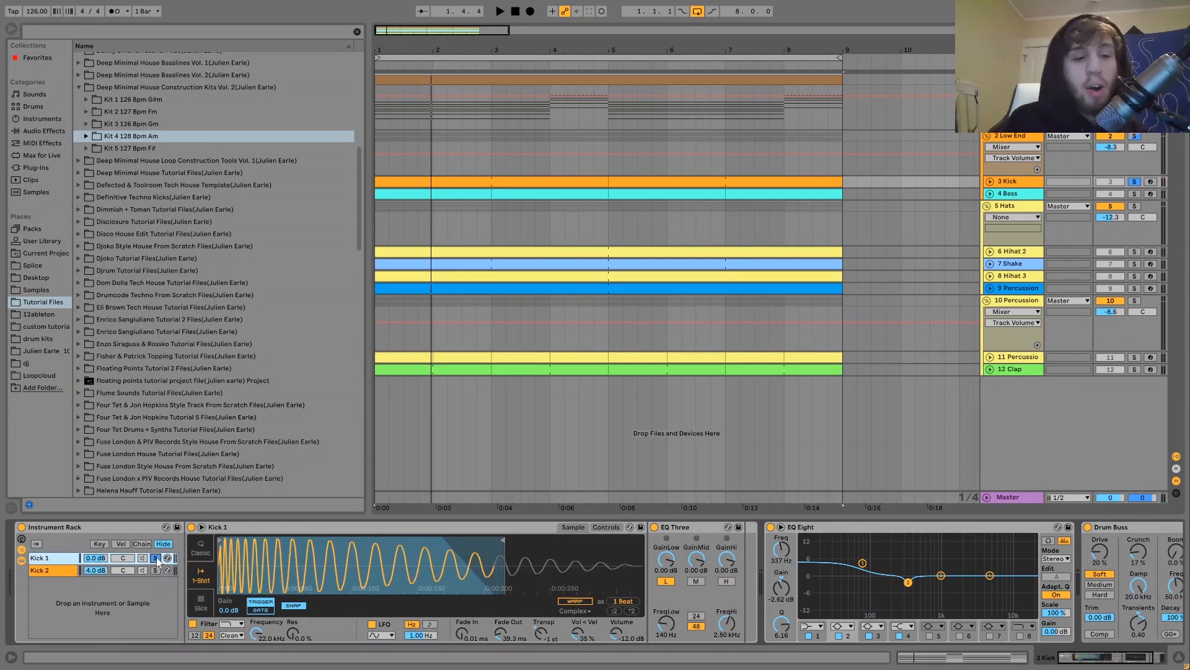
key(space)
click(155, 570)
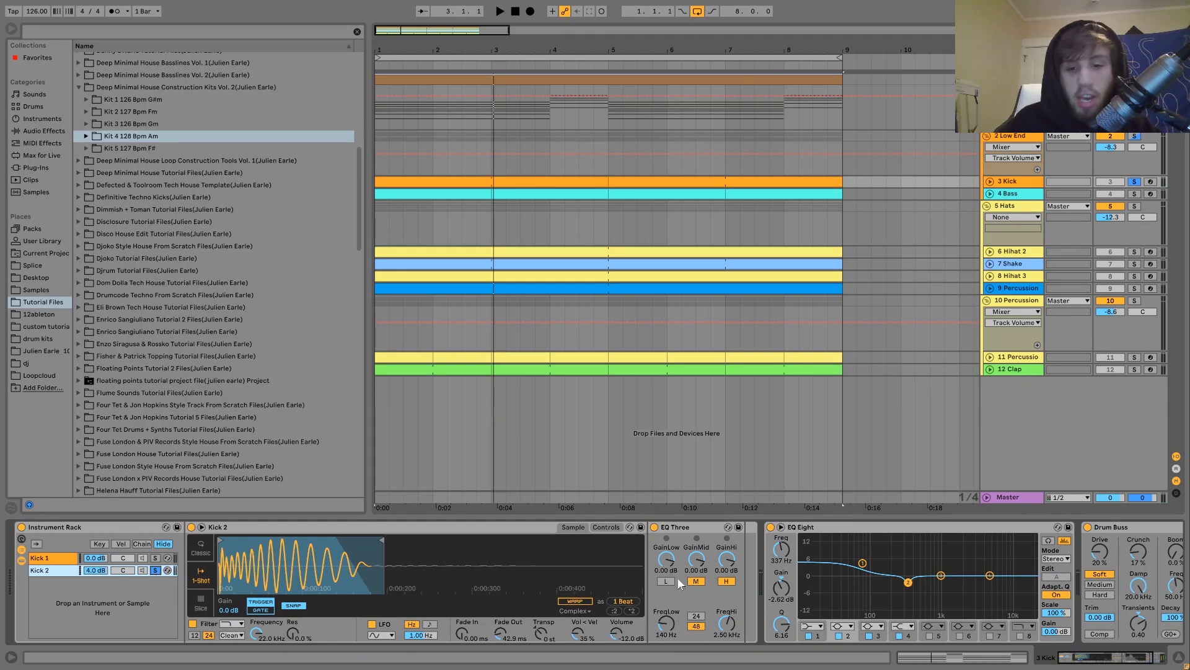
click(58, 558)
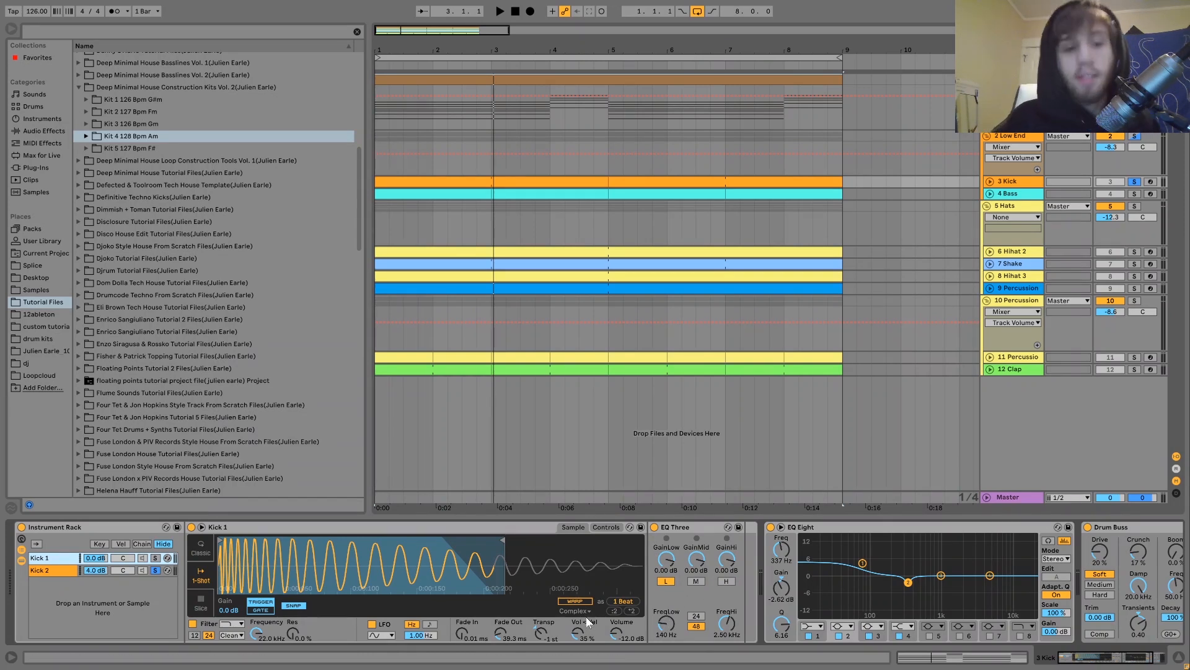
Play the Kick 2 chain from bar 1, then turn off the chain solo to hear both kick layers together
click(62, 570)
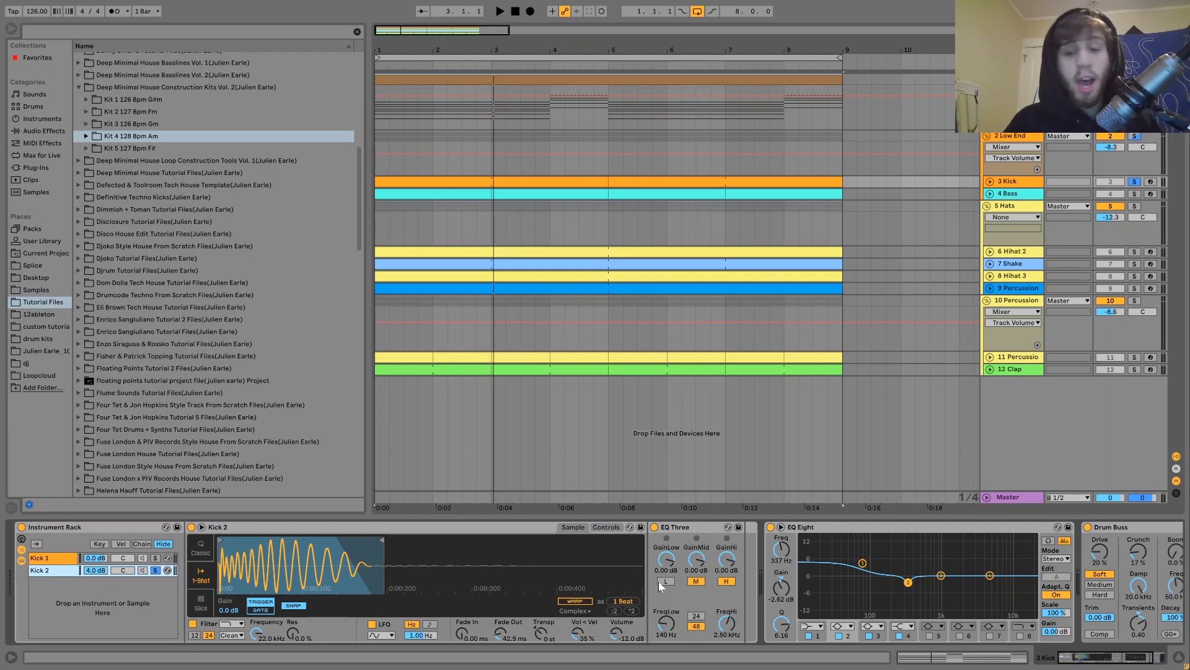
key(space)
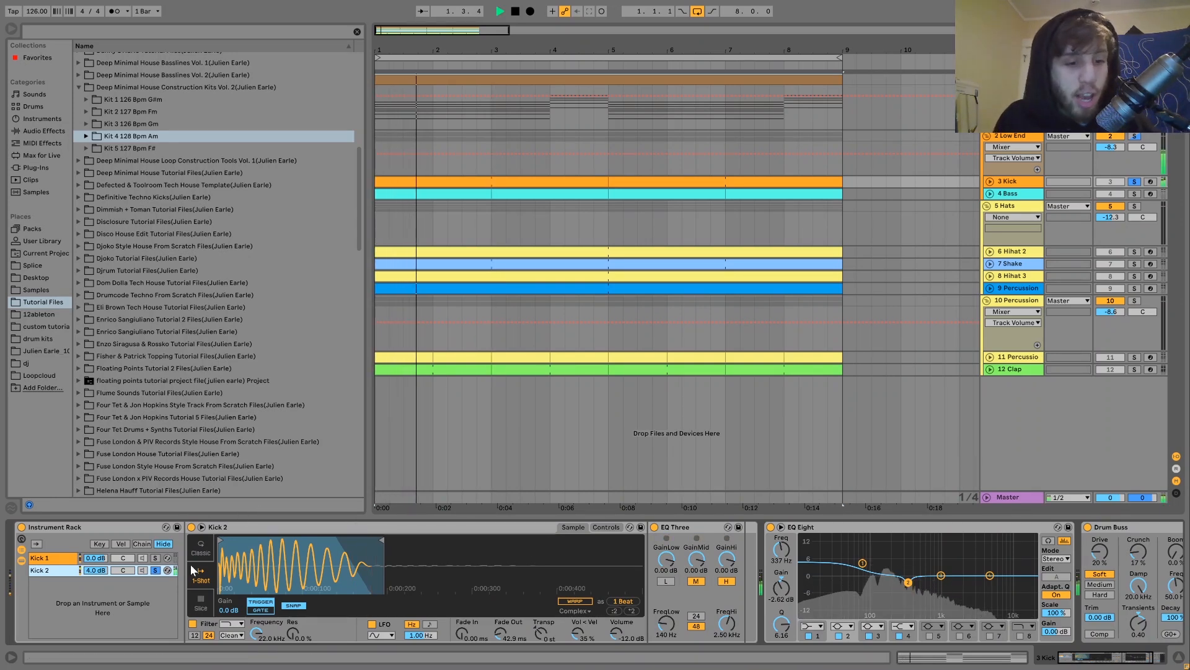
click(155, 558)
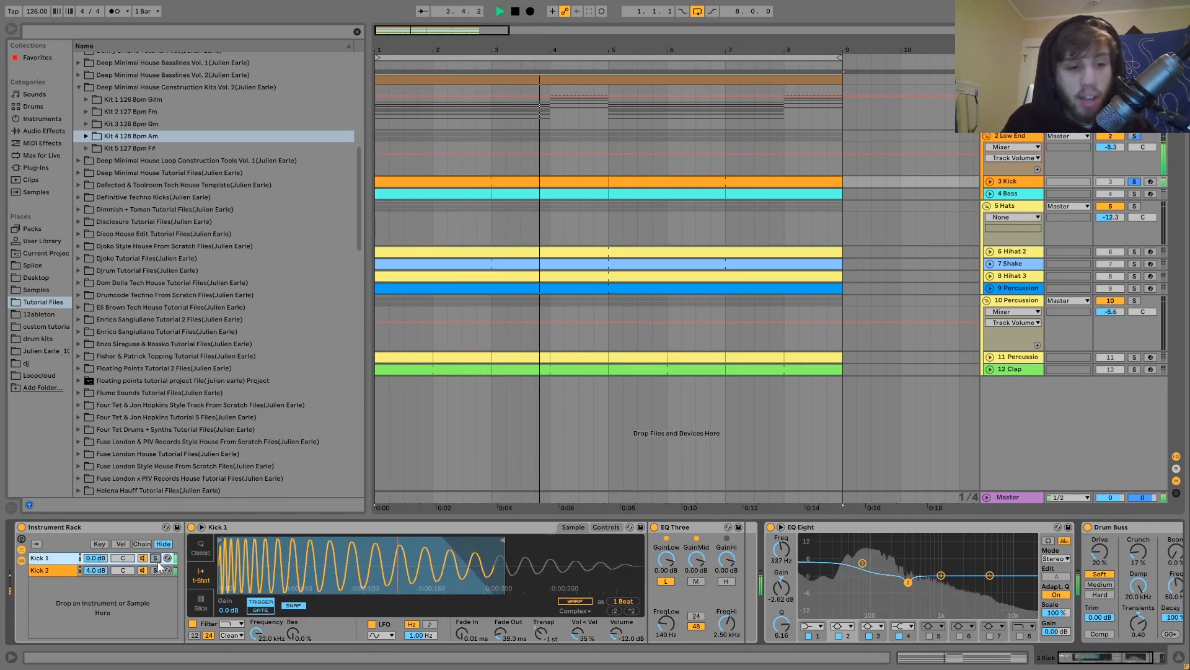
Hide the Kick rack's chain devices to examine the EQ Eight and Drum Buss, and play the full kick from bar 1
click(20, 562)
key(space)
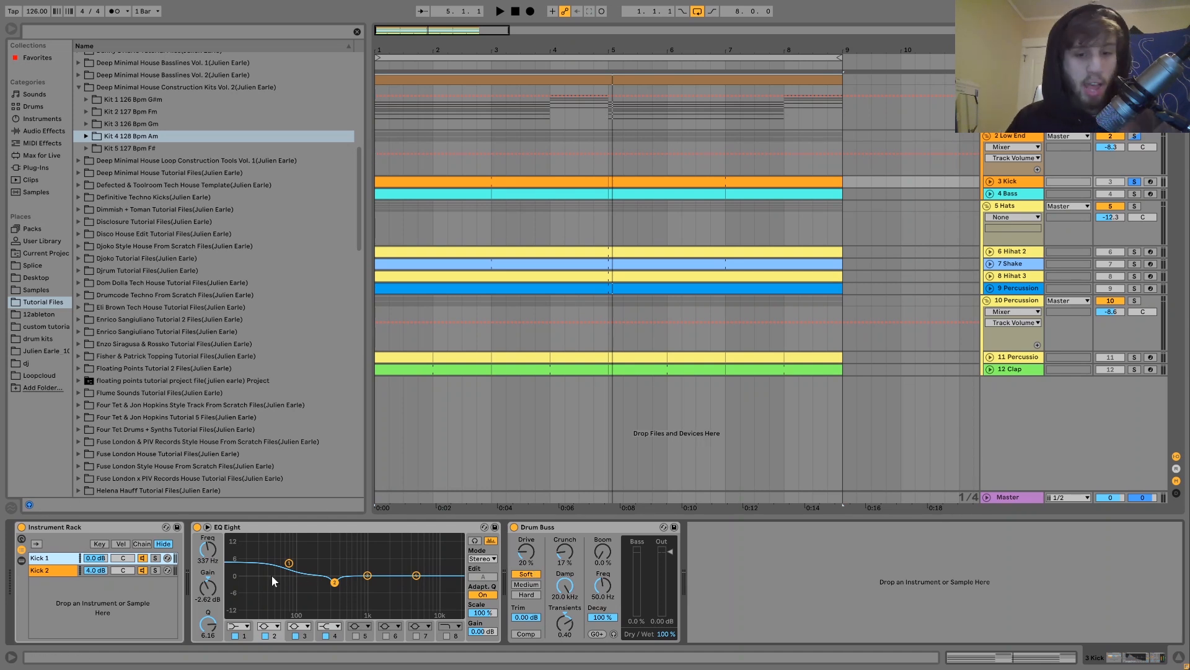
key(space)
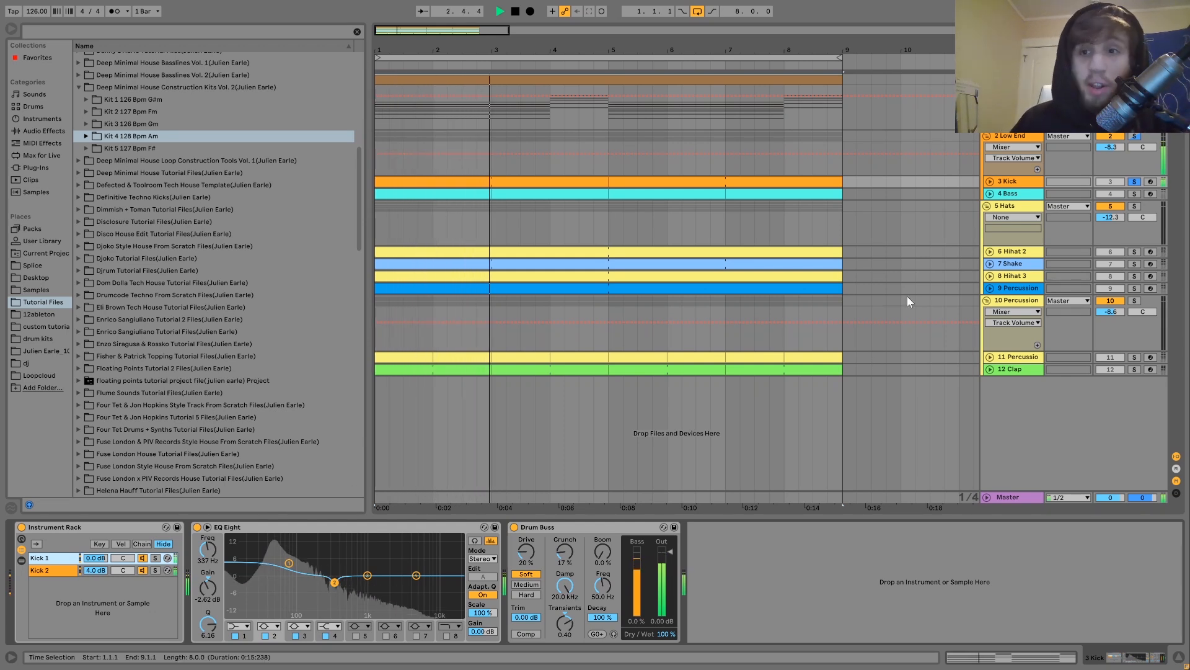
key(space)
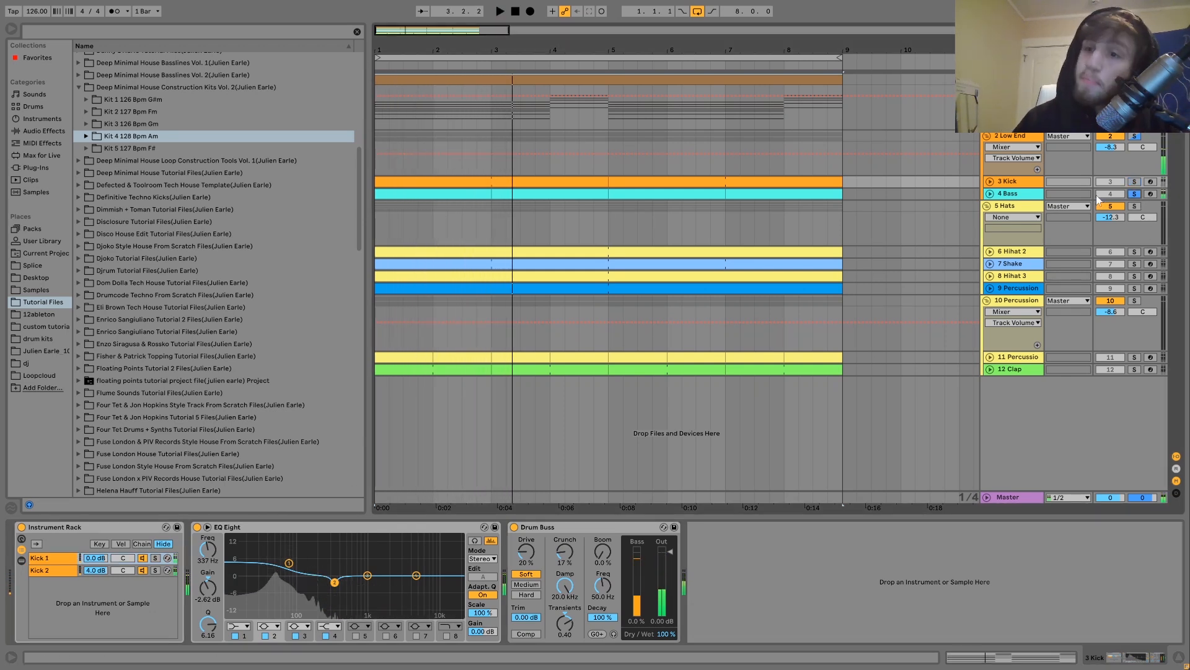
Unfold the soloed Bass track and play it from bar 1, then open its first clip's MIDI notes
click(1017, 195)
key(Right)
key(space)
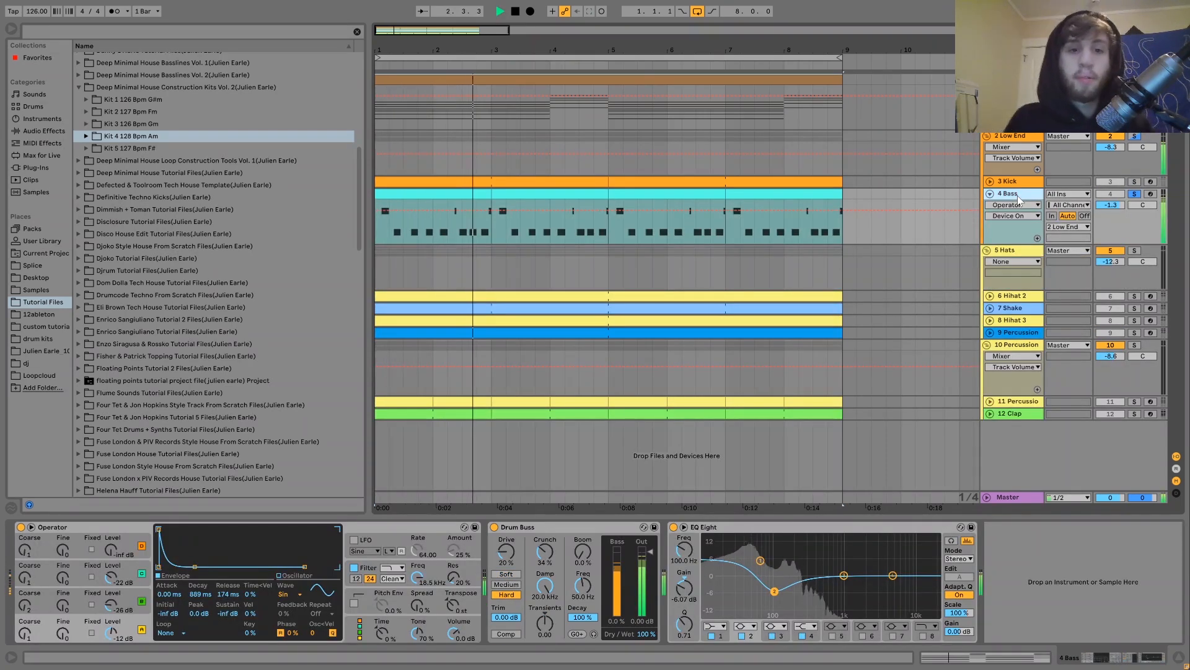
key(space)
double_click(470, 198)
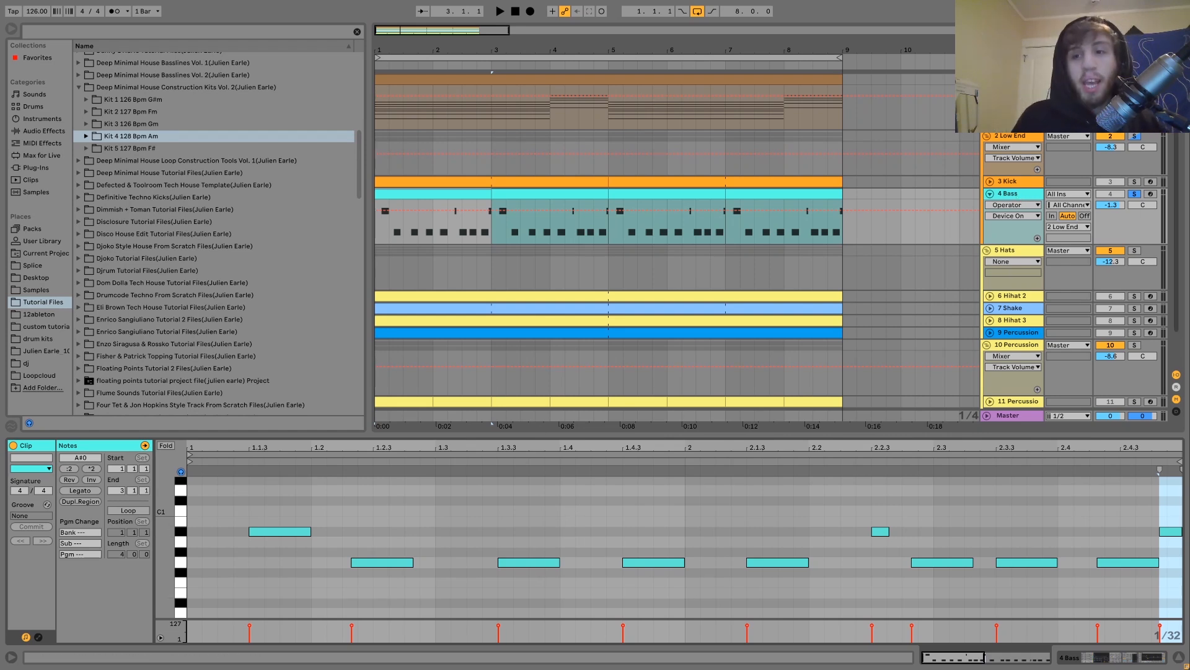
Solo the Low End group and play kick and bass together from bar 1, showing the Bass track's devices
click(1133, 136)
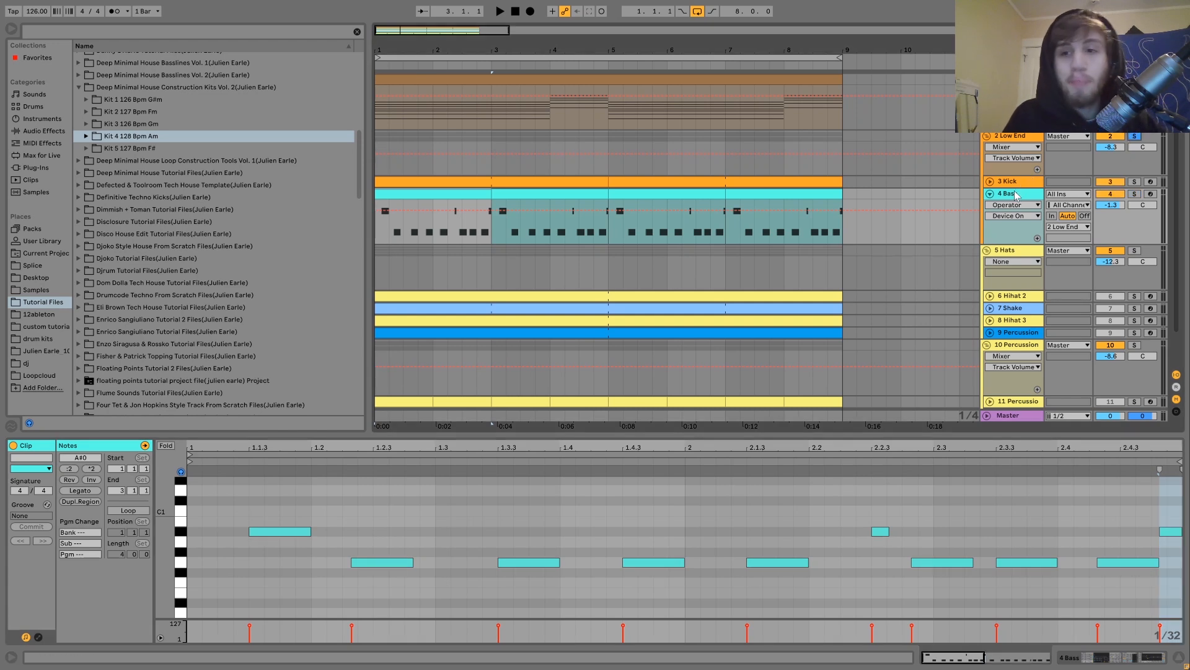
key(space)
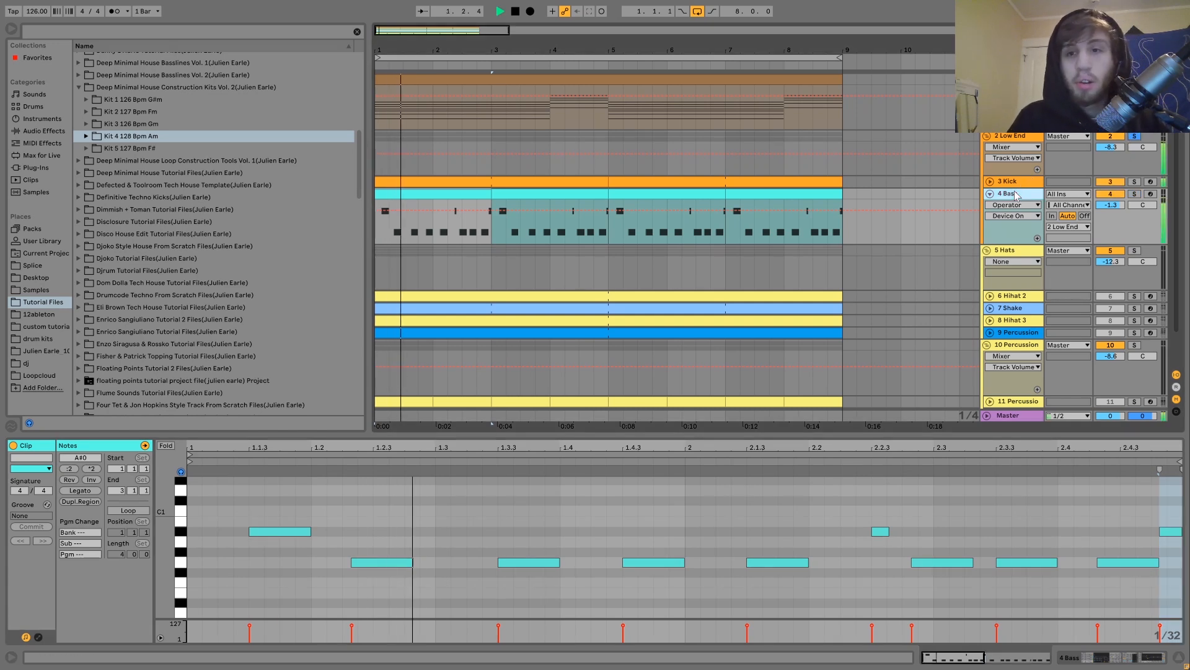
key(shift+Tab)
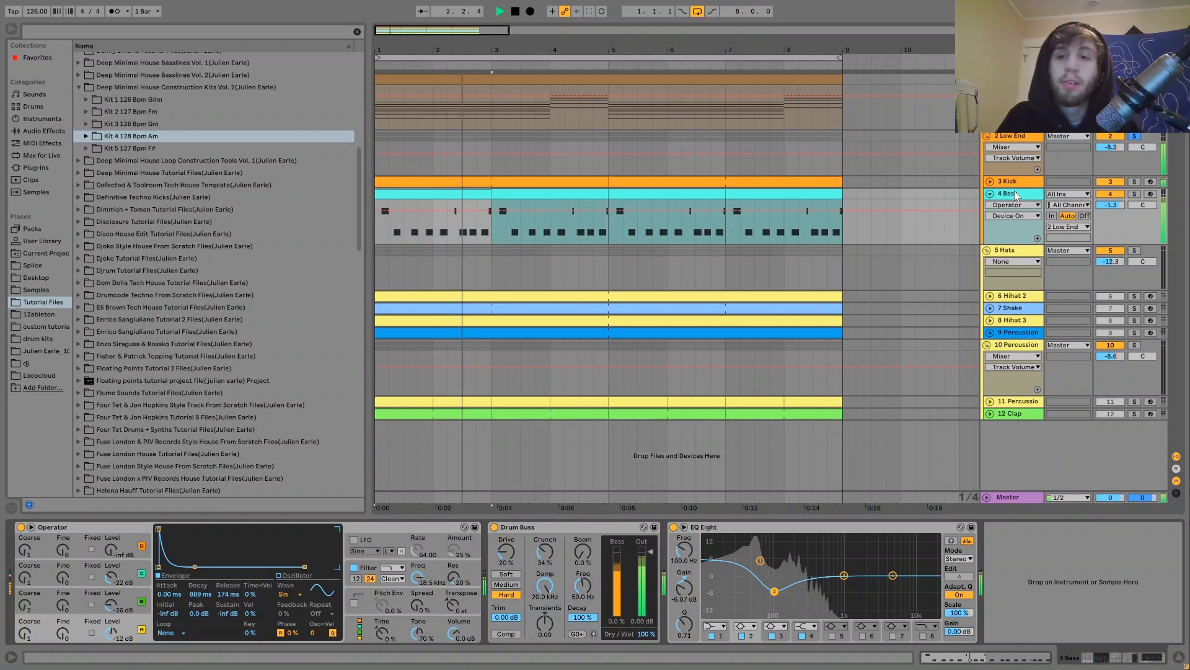
key(space)
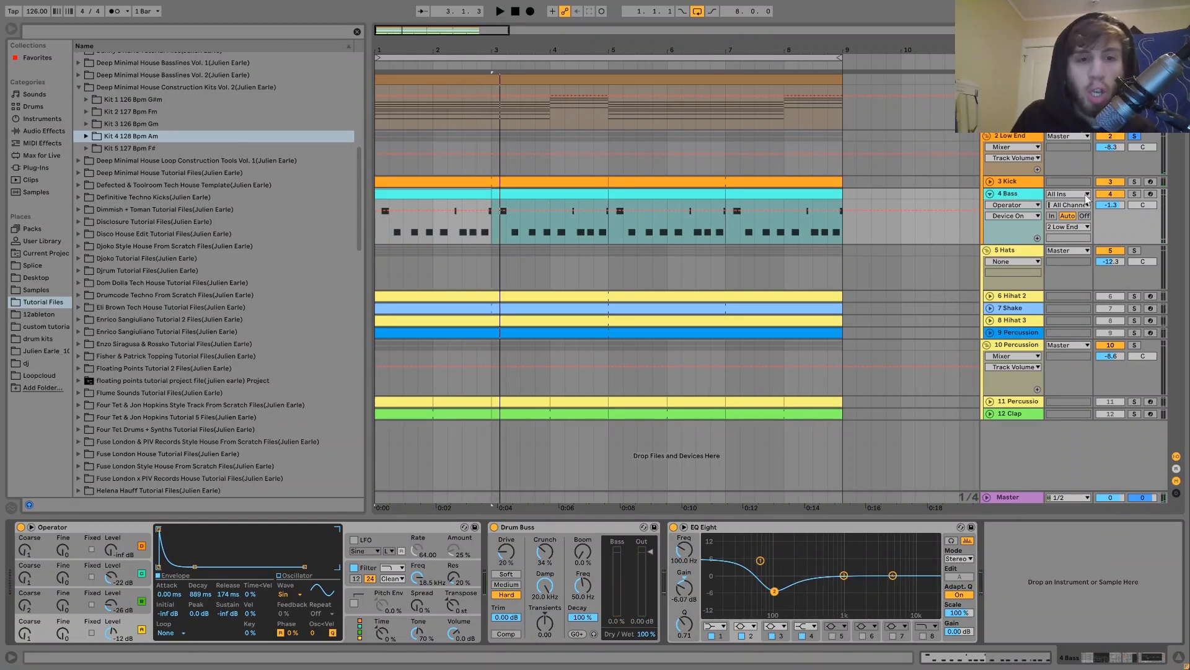
Restart playback from bar 1 and solo the Bass track to hear it alone, then stop
key(space)
click(1134, 194)
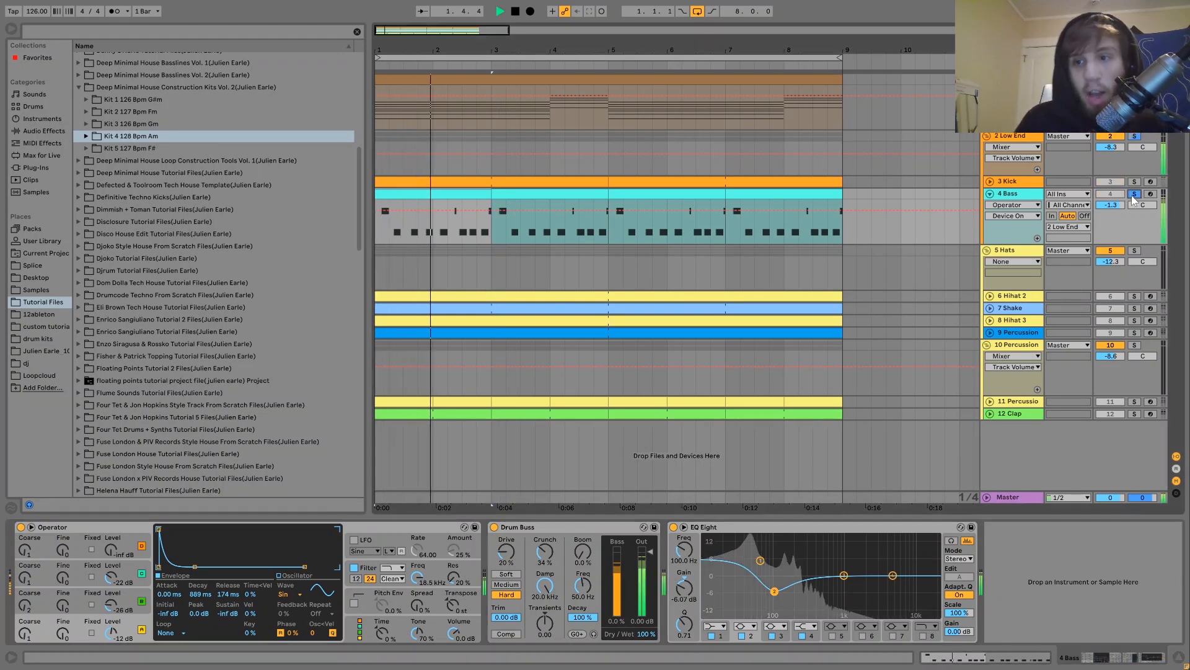
key(space)
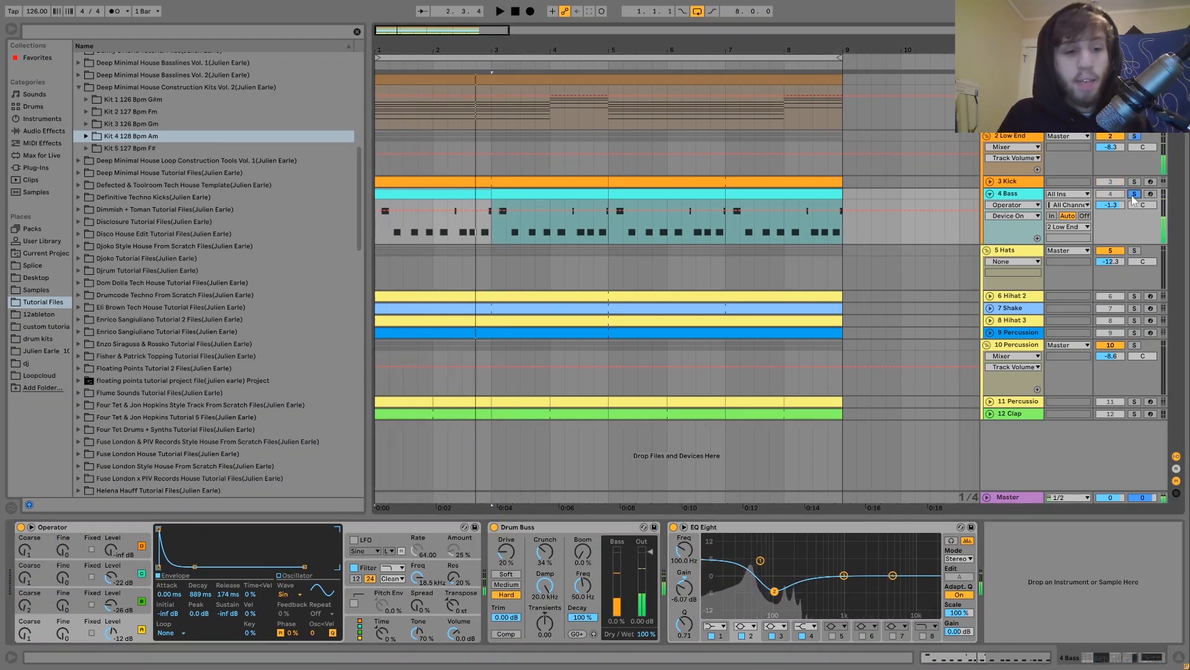
Examine the envelopes and levels of oscillators C, B and A in the Bass track's Operator
click(133, 597)
click(130, 569)
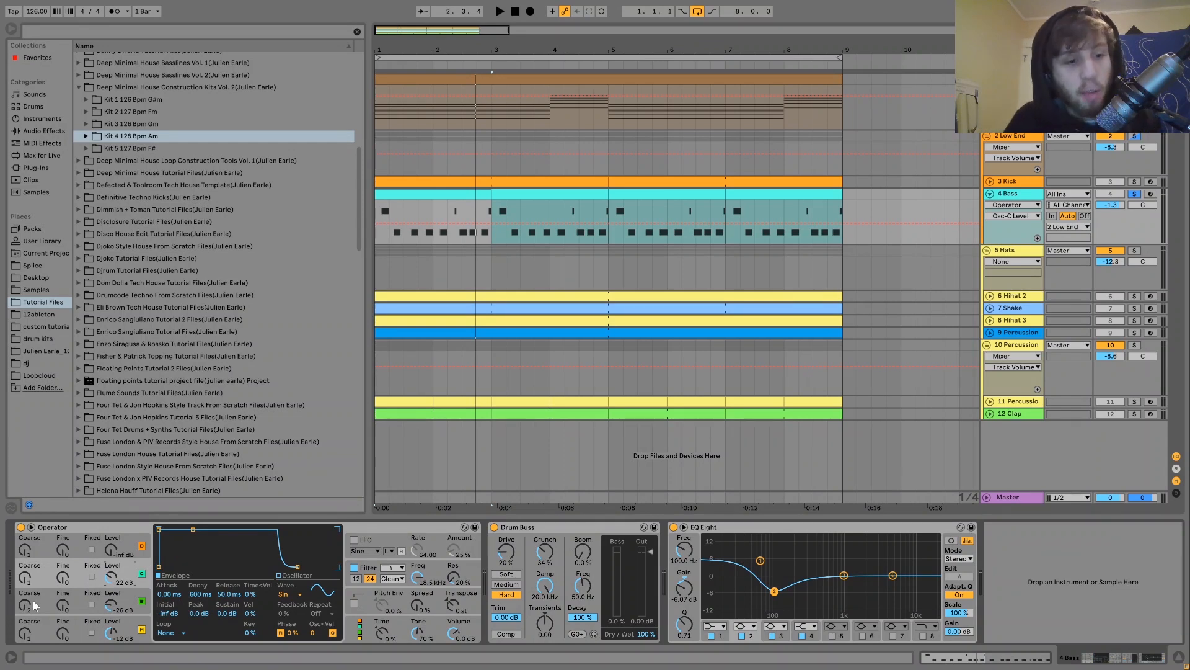
click(125, 592)
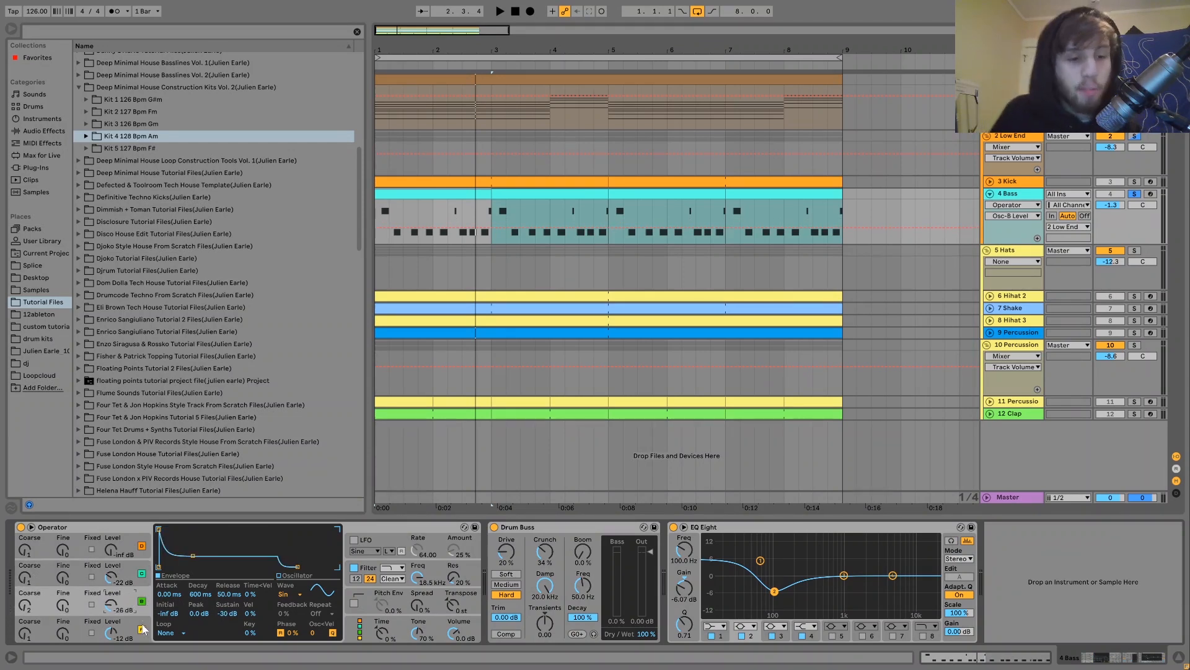
click(138, 620)
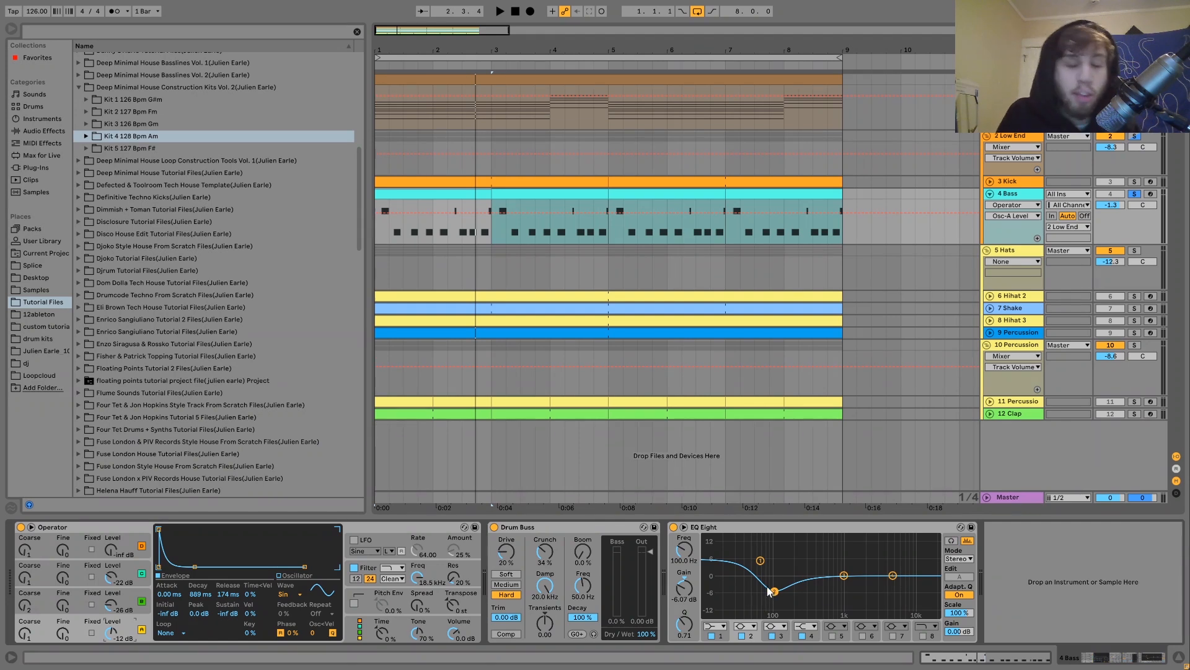
Solo the Kick and Bass tracks in turn during playback from bar 1 to compare them against the Bass's EQ Eight curve
click(1135, 182)
key(space)
click(1135, 193)
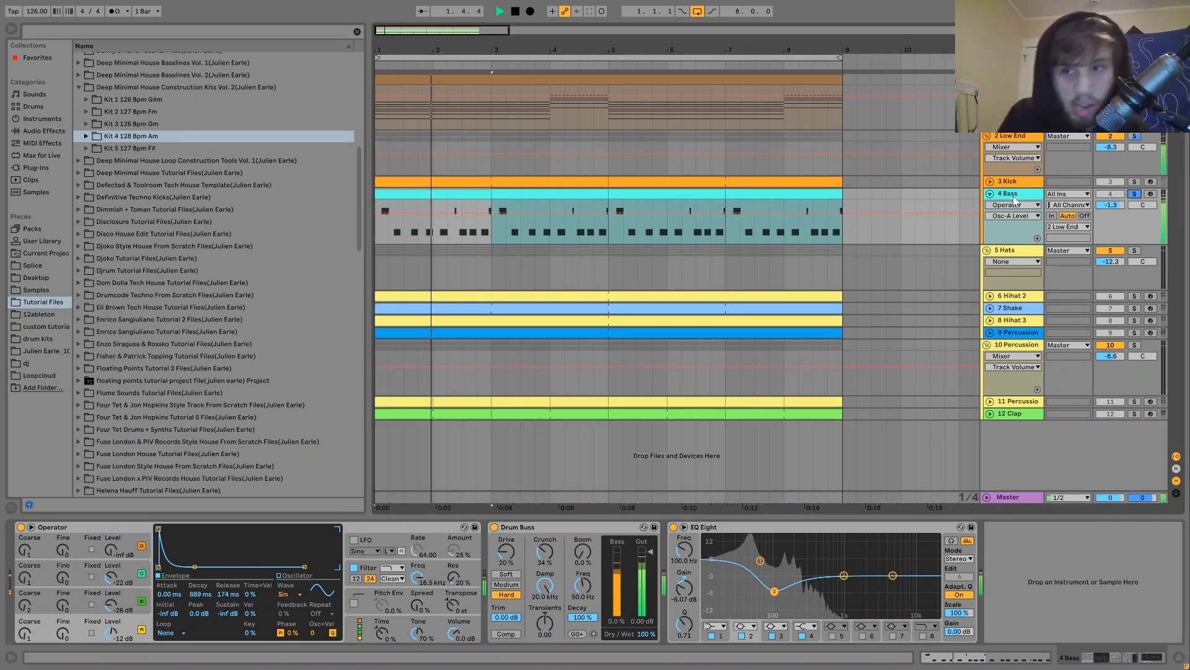
key(space)
key(space)
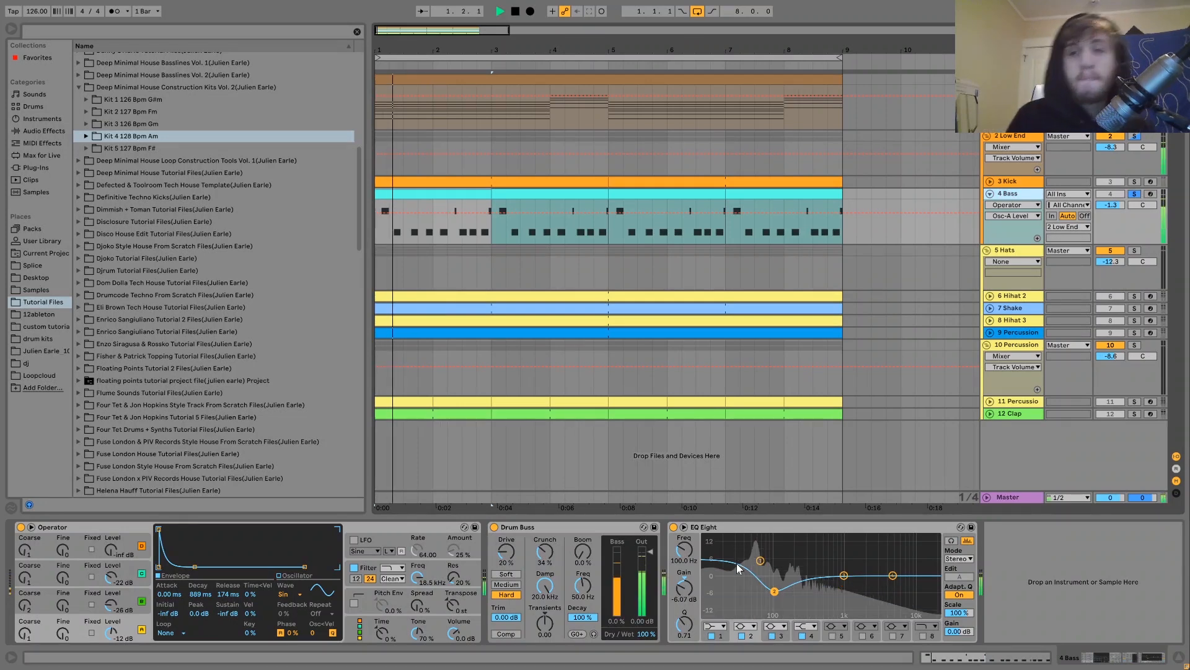
Solo the Low End group and play it with its EQ Eight and Saturator bypassed, then restore both to compare
click(1135, 137)
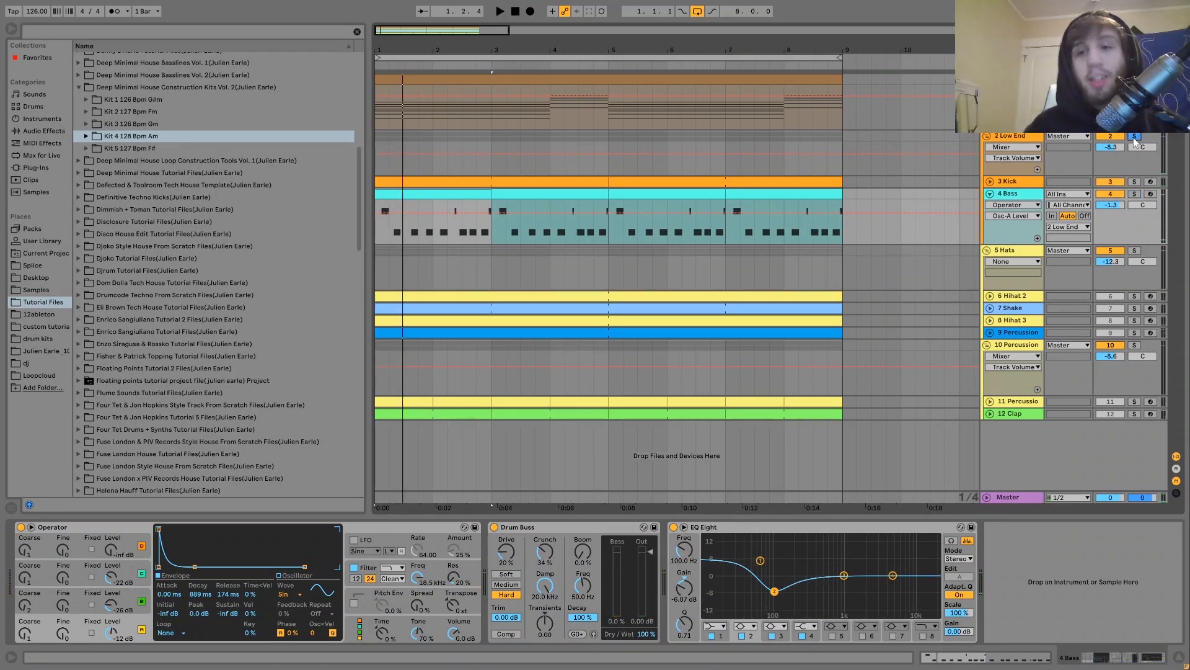
click(999, 136)
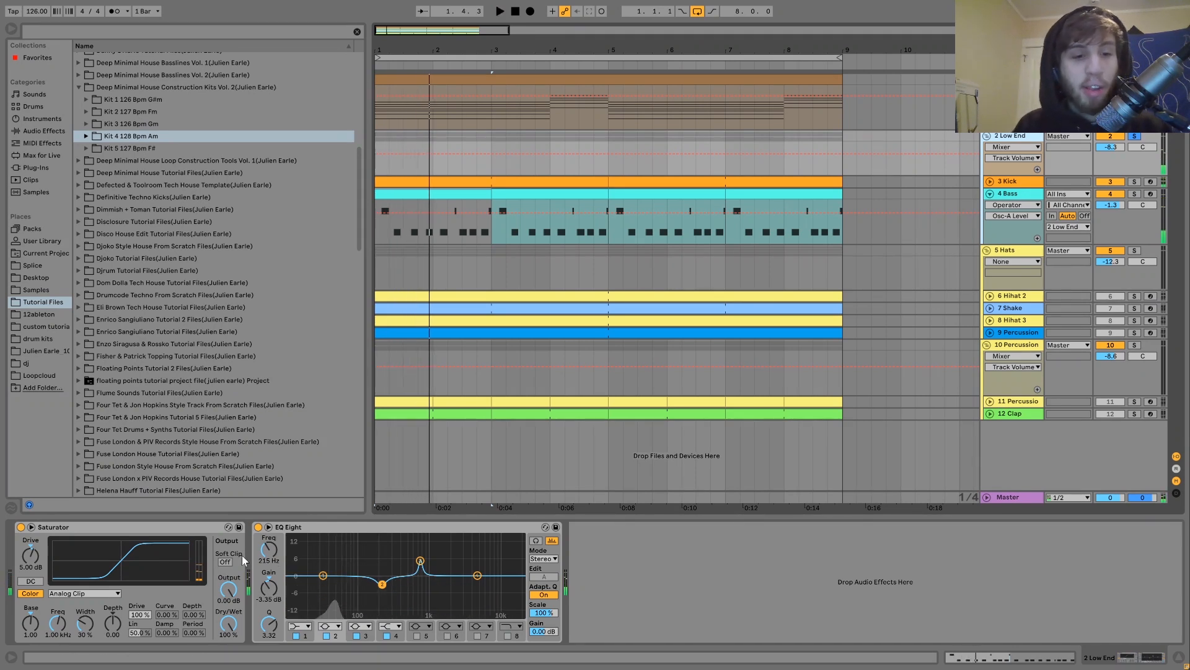
click(258, 527)
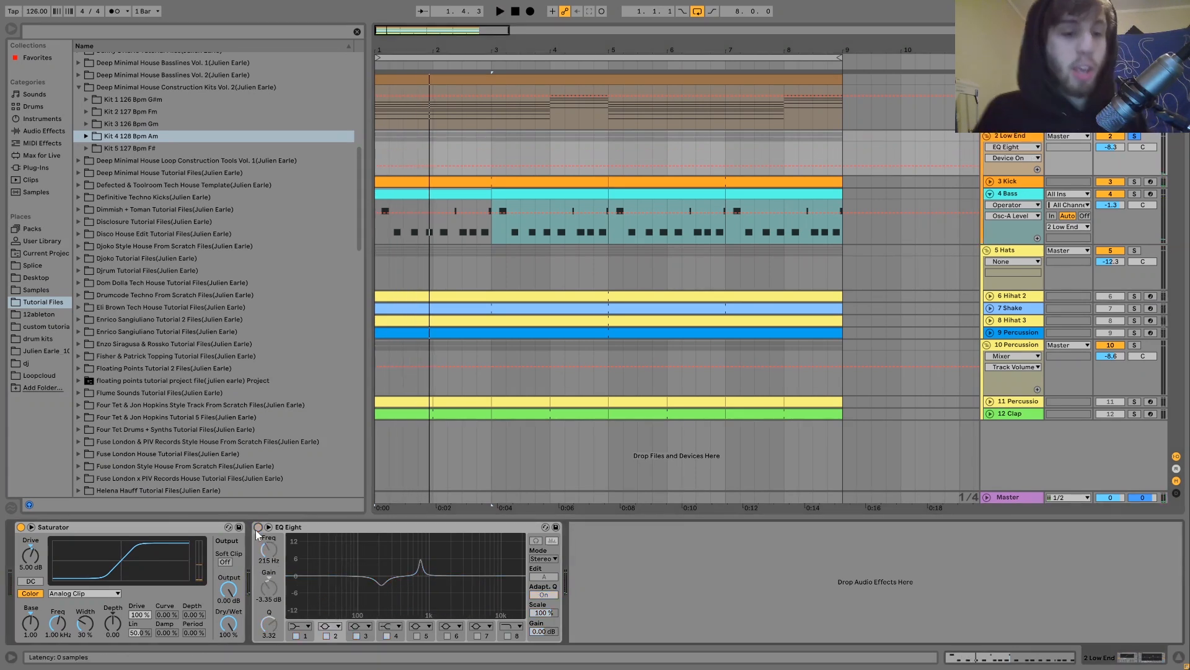
click(21, 527)
key(space)
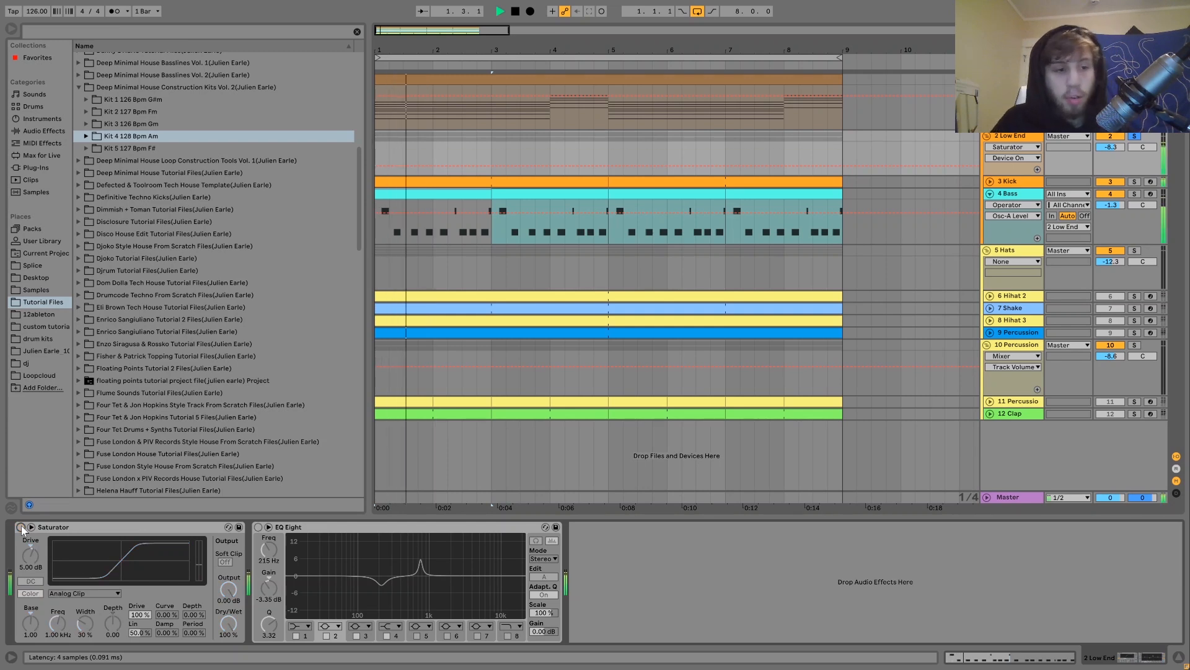
key(ctrl+z)
key(ctrl+z)
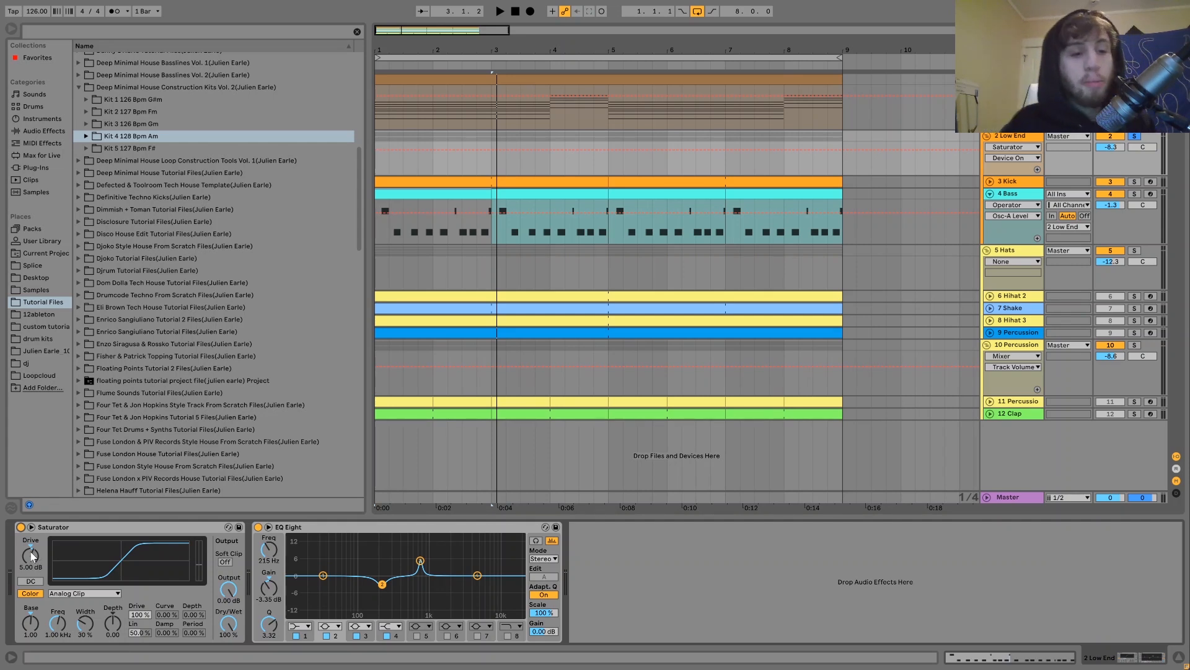
key(space)
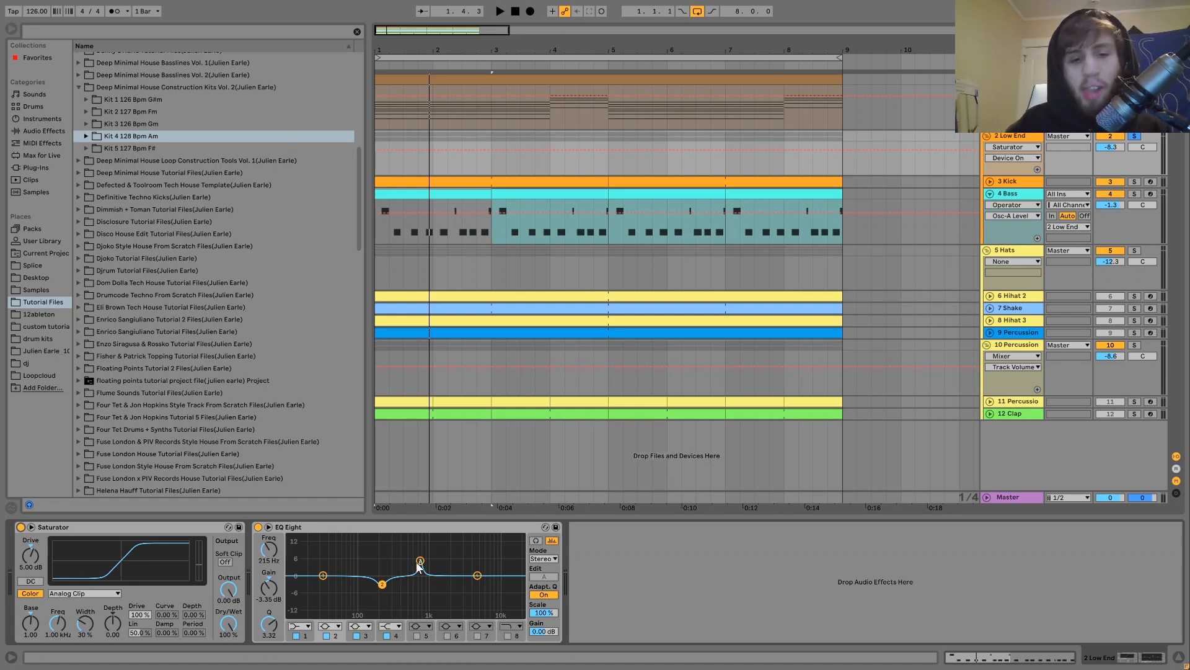
Play the Low End group from bar 1 and toggle its EQ Eight off and on to compare, then stop
key(space)
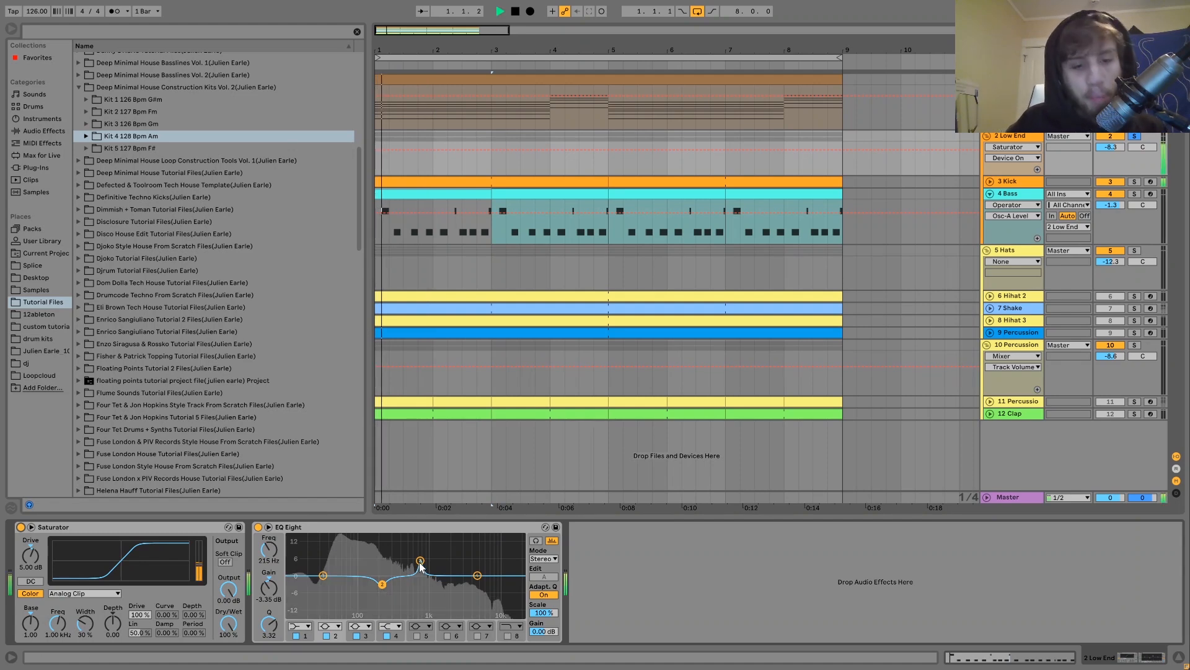
click(258, 526)
click(258, 526)
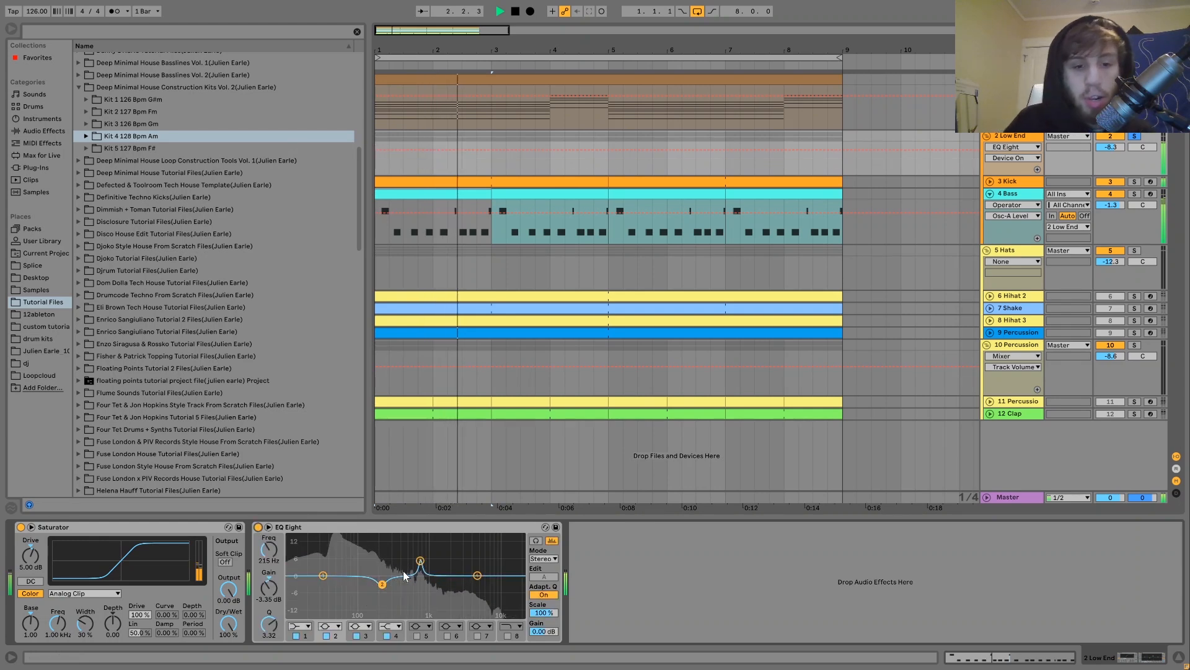
key(space)
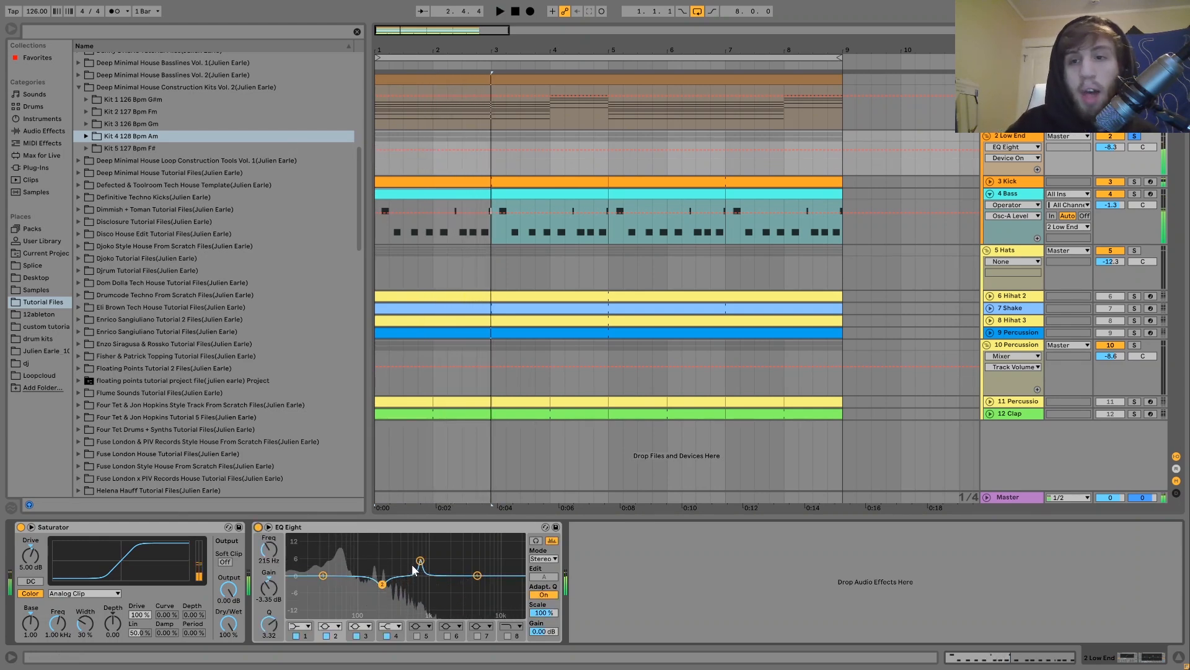
Solo and play the Hats group, then delete the Auto Filter from its effects chain
click(1134, 251)
click(1022, 254)
key(space)
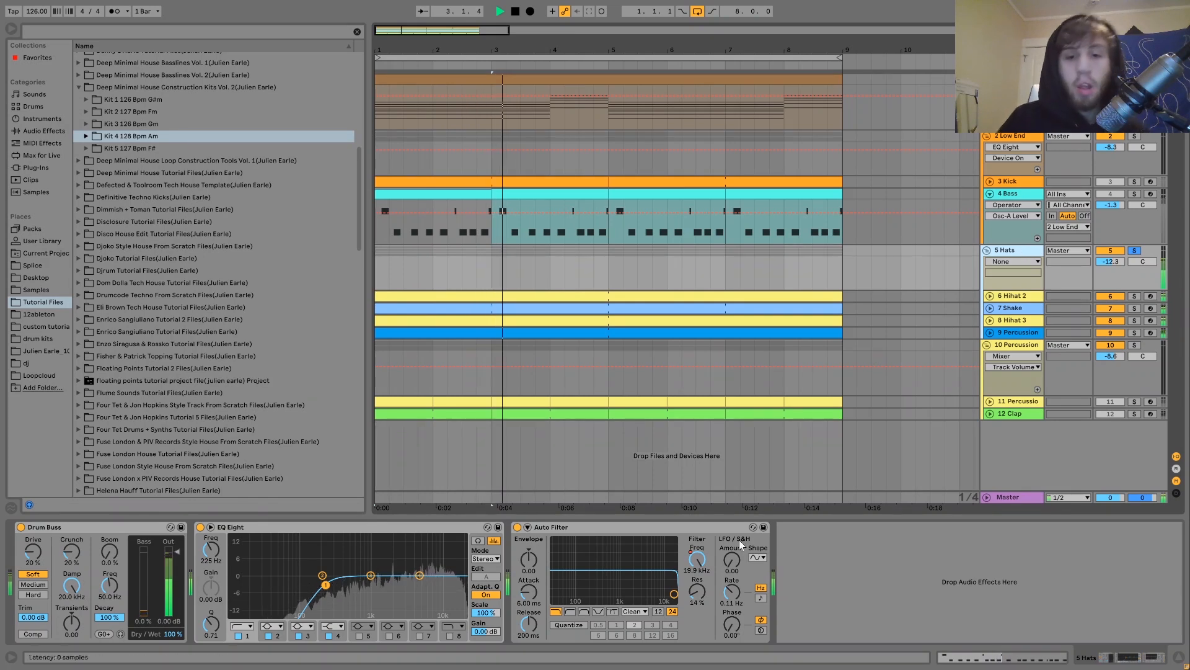
click(694, 527)
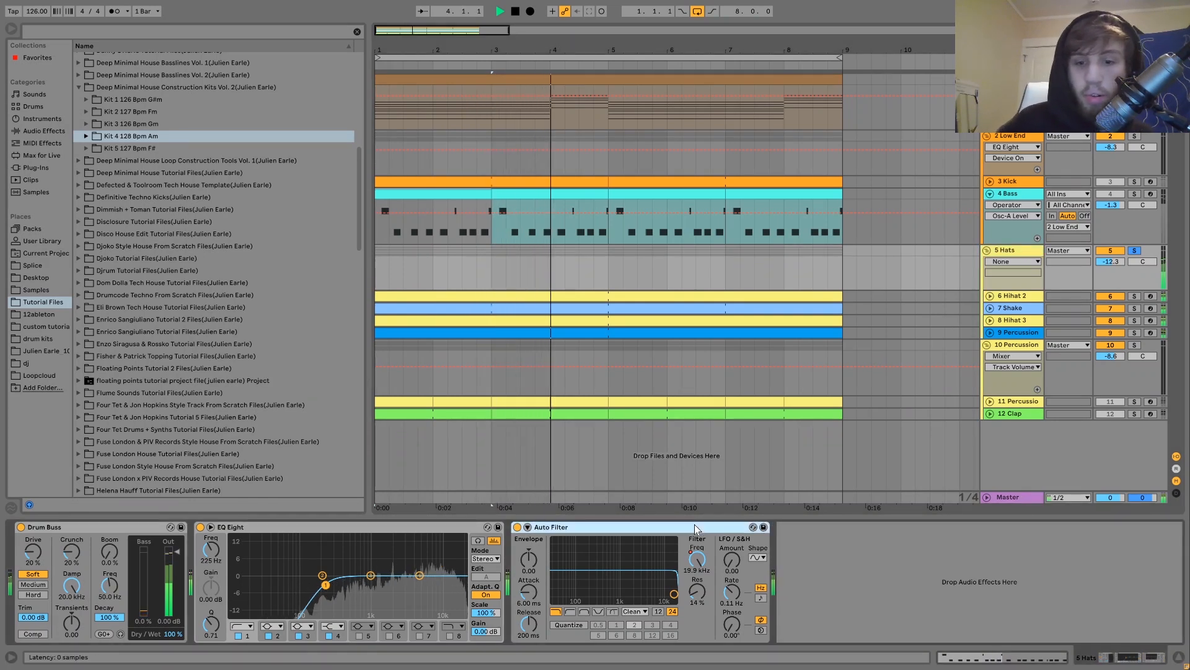
key(Delete)
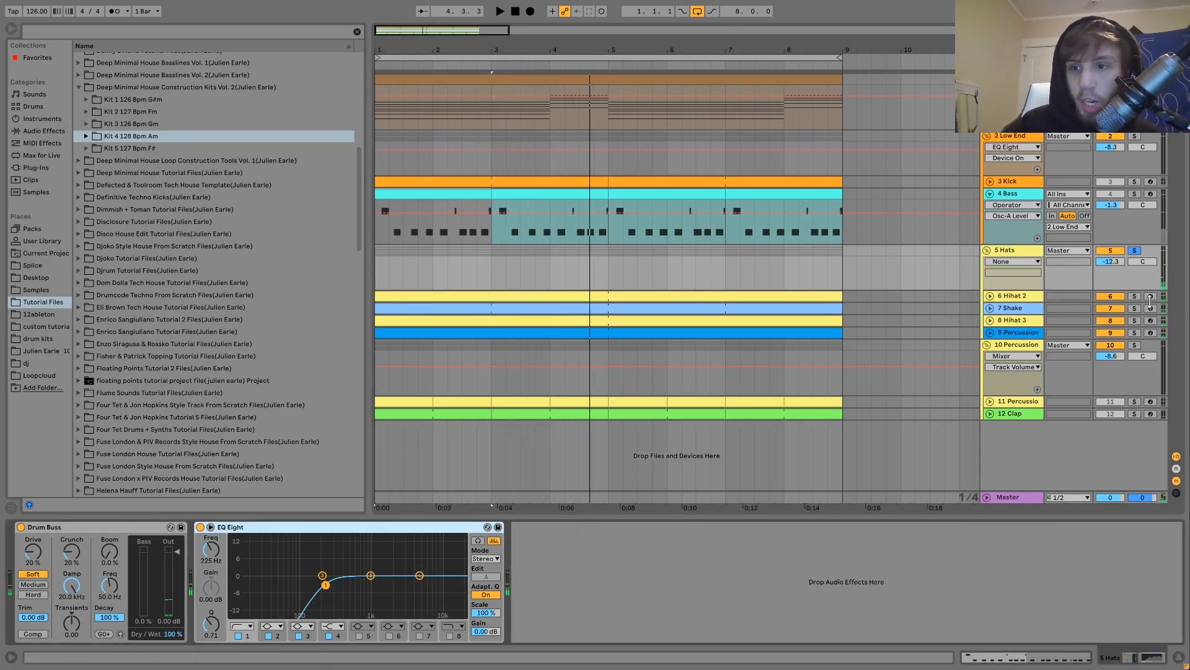
Play from bar 1 with Hihat 2 soloed inside the Hats group, then add Hihat 3 to the solo
key(space)
ctrl+click(1134, 295)
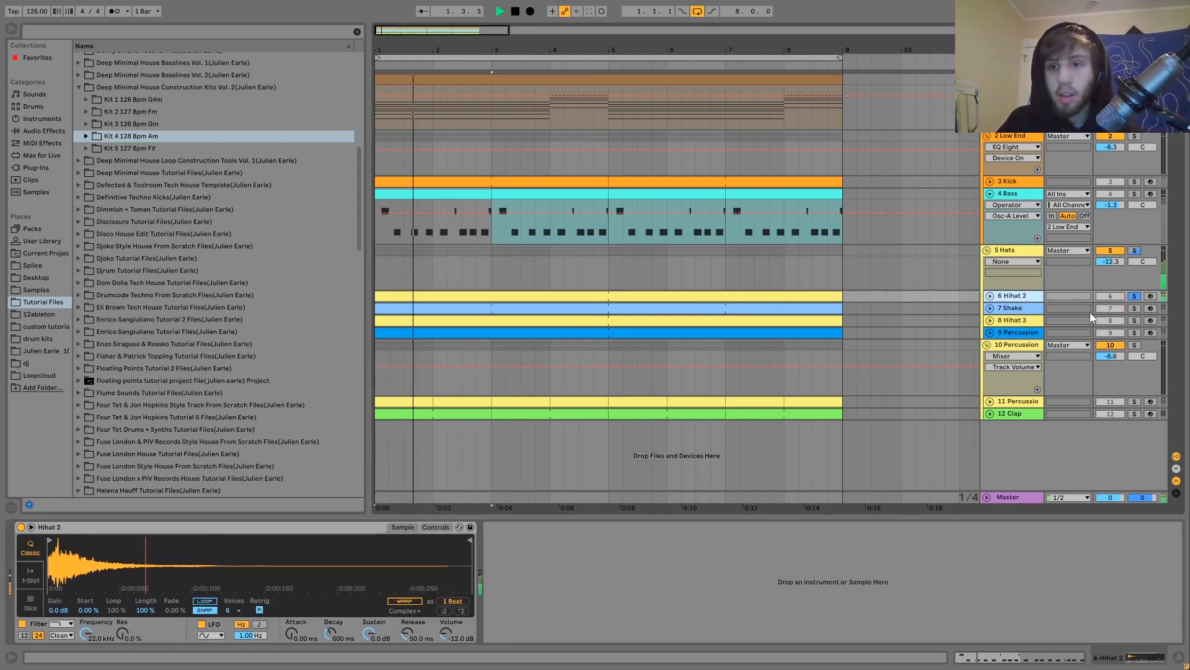
ctrl+click(1134, 320)
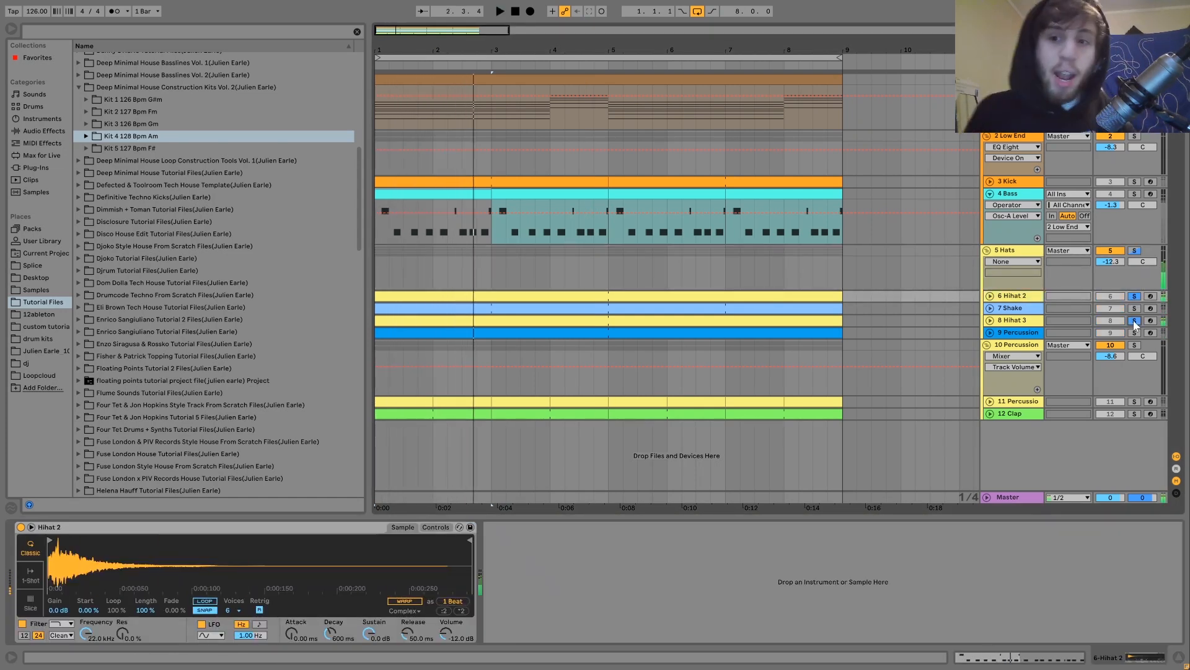
Play Hihat 3 alone from bar 1 while viewing its sampler, and unfold the Hihat 2 track to show its notes
key(space)
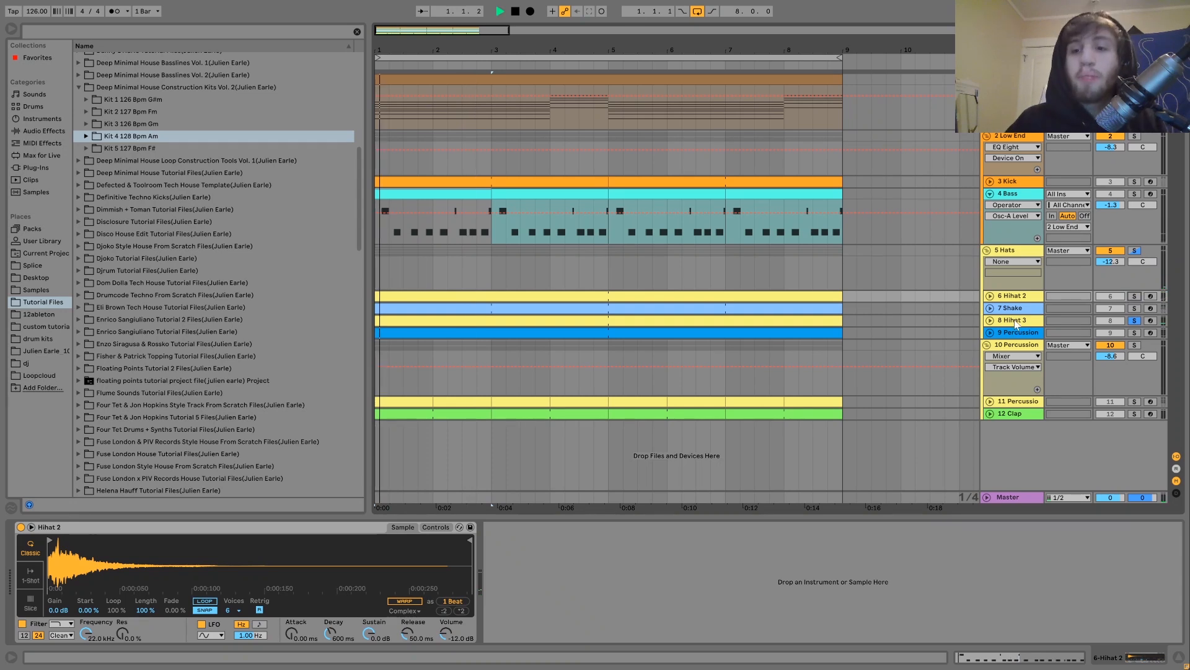
click(1023, 320)
click(990, 296)
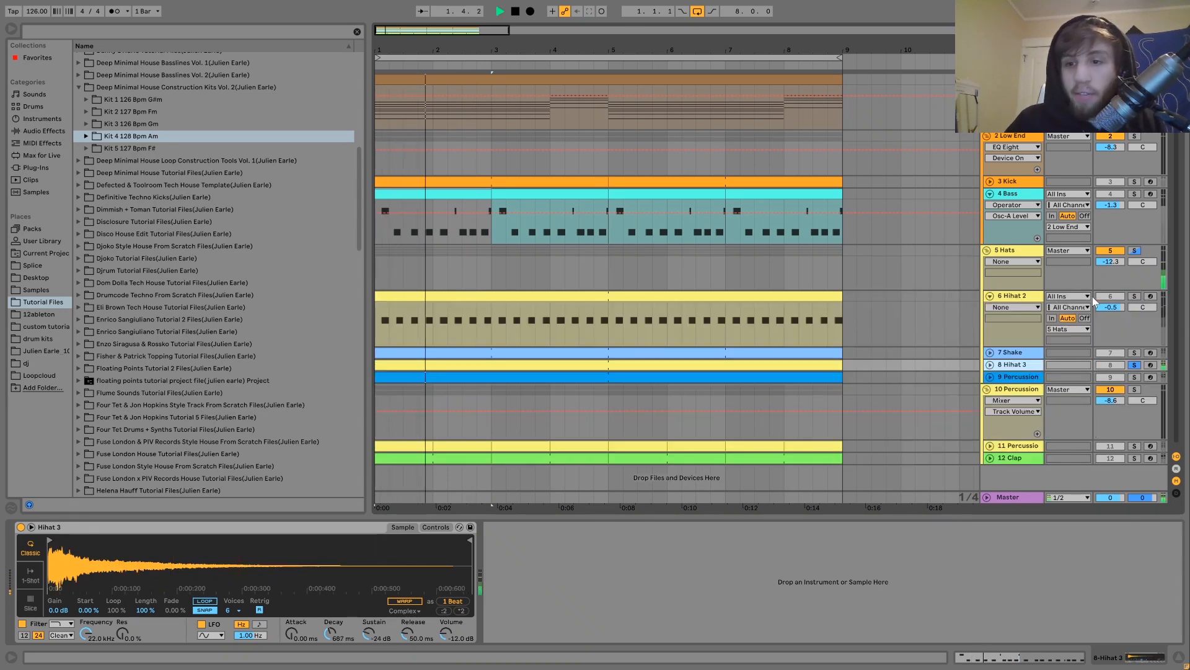
Play Hihat 3 alone from bar 1, then add Hihat 2 to the solo to hear both layers together, and stop
click(1134, 296)
click(1134, 364)
key(space)
key(space)
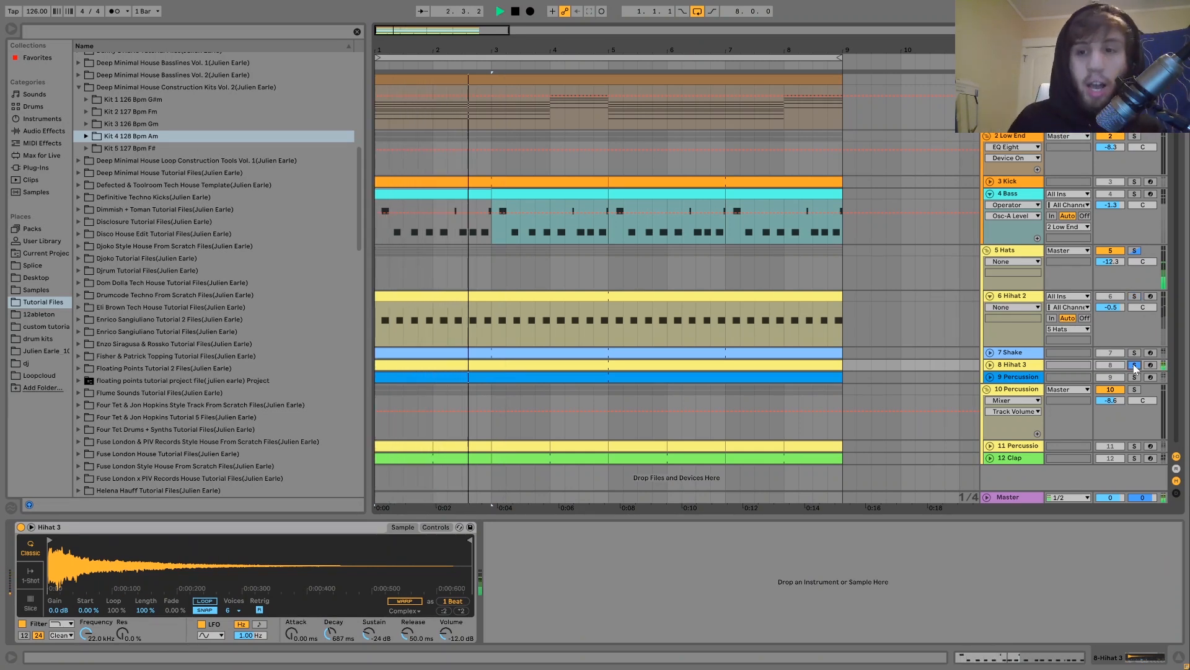
ctrl+click(1135, 296)
key(space)
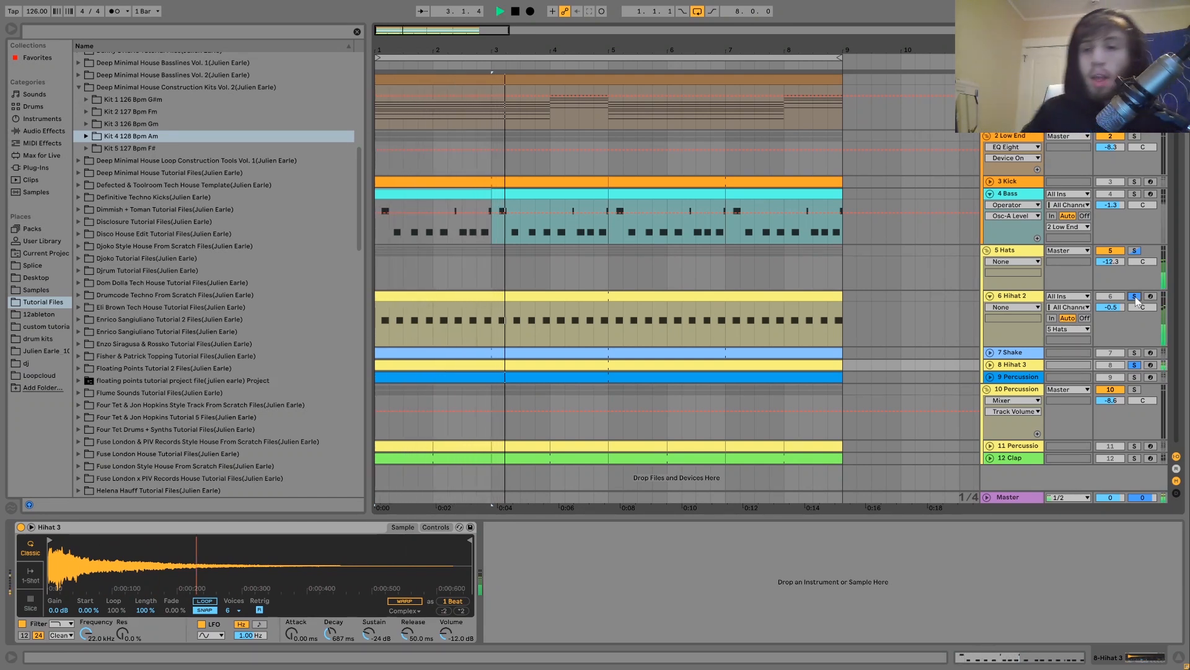
key(space)
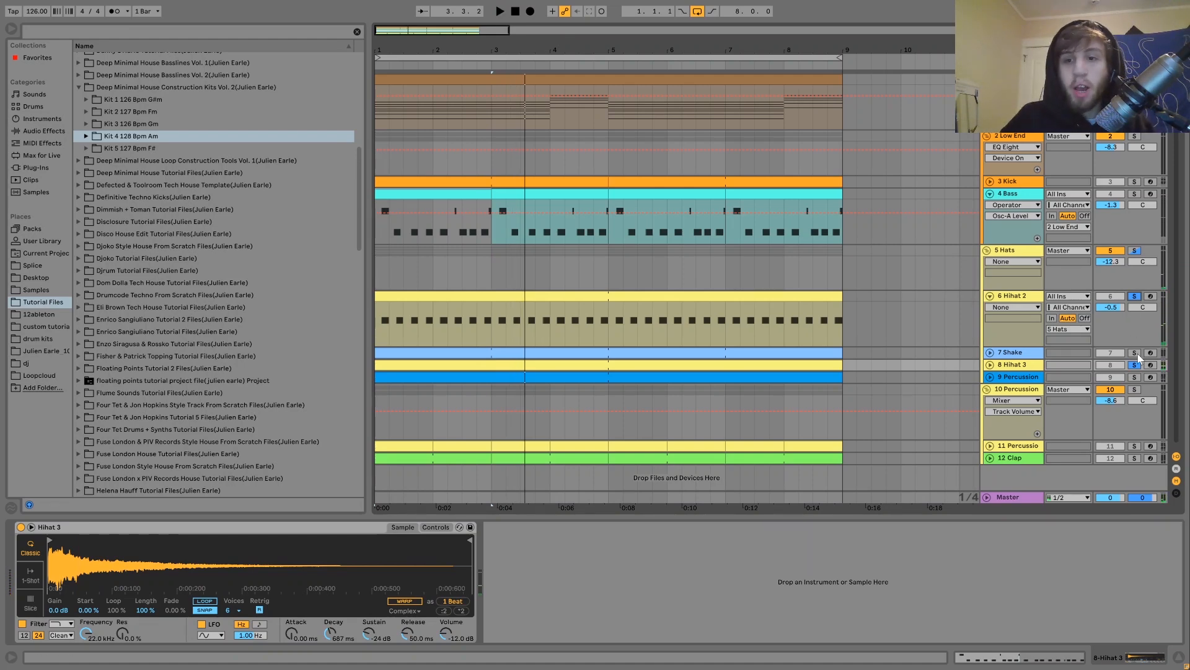
Solo the Shake track and play it from bar 1 while examining the filter settings in its Operator, then stop
key(space)
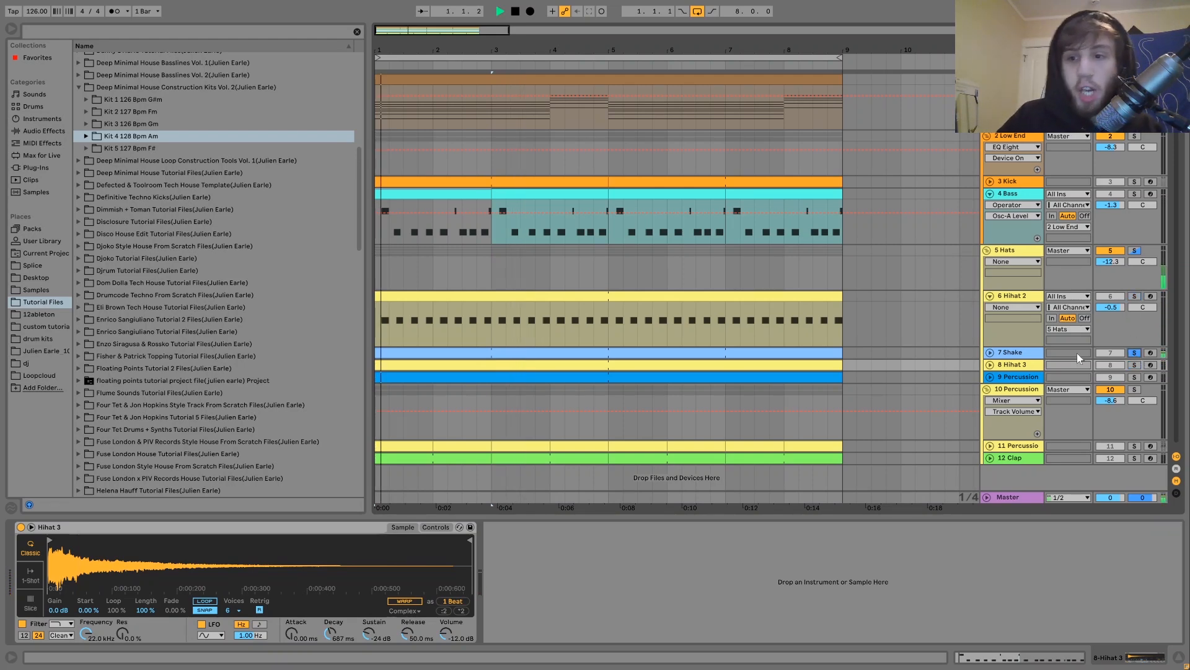
click(1010, 353)
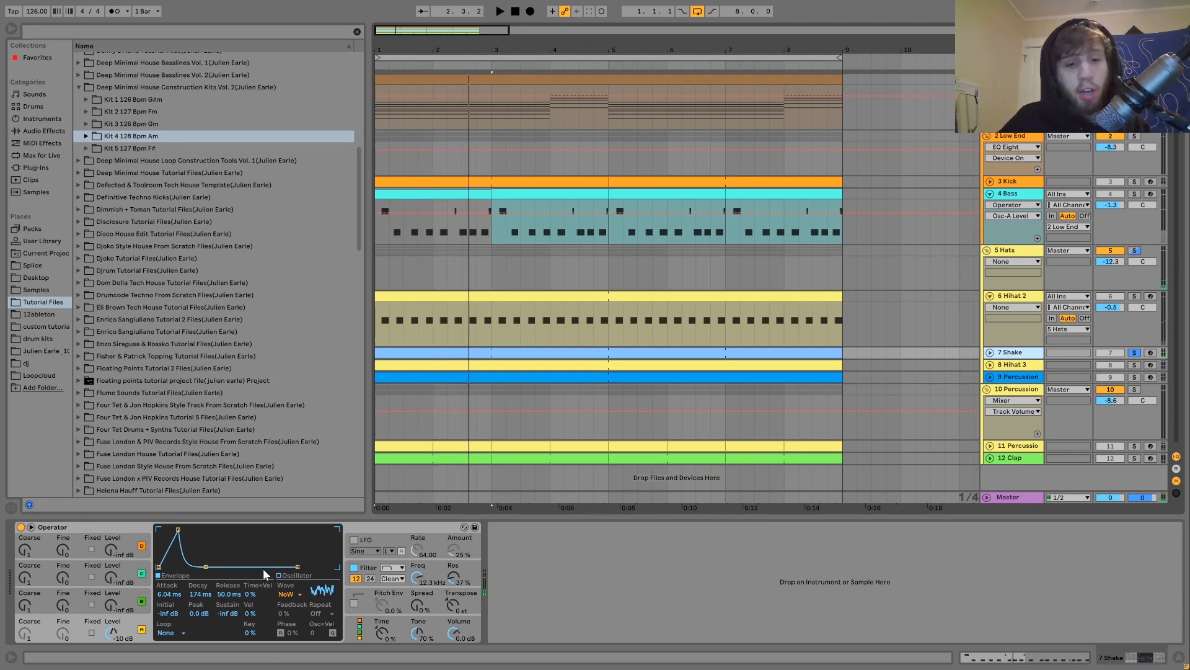
click(355, 571)
key(space)
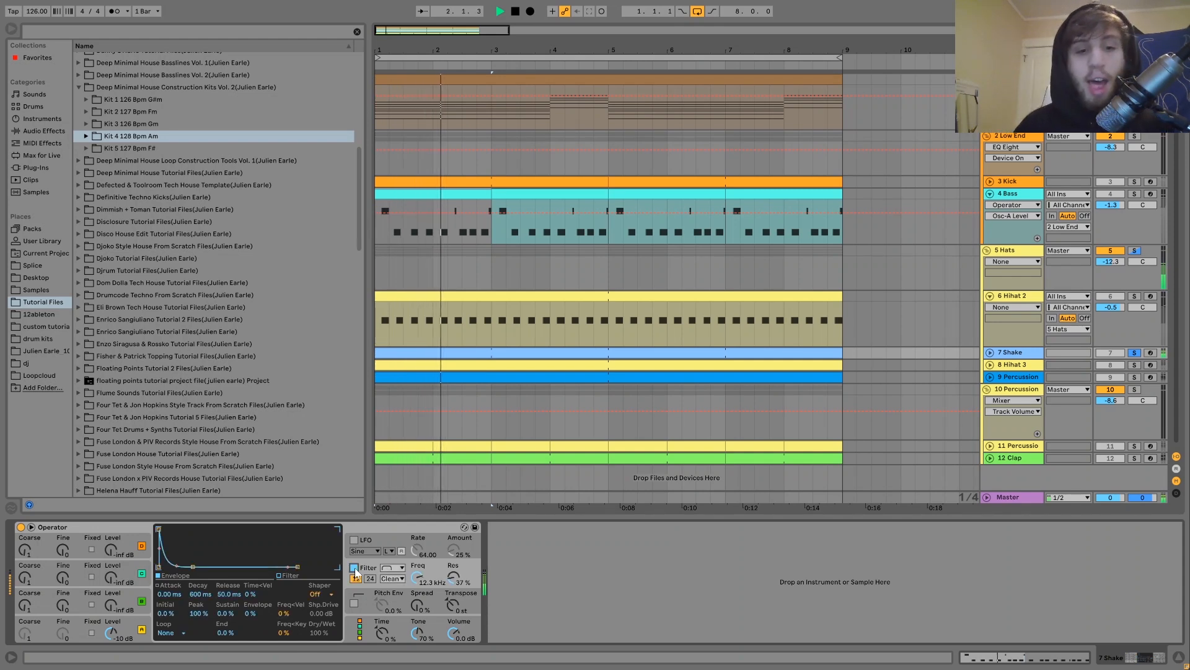
key(space)
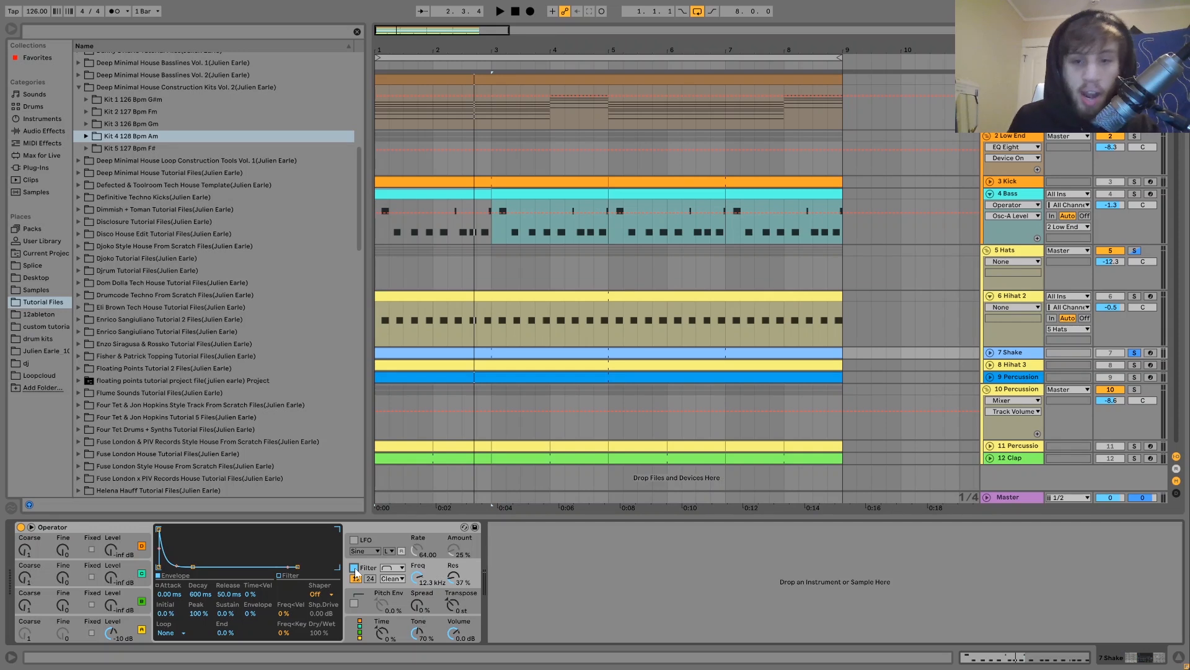
key(space)
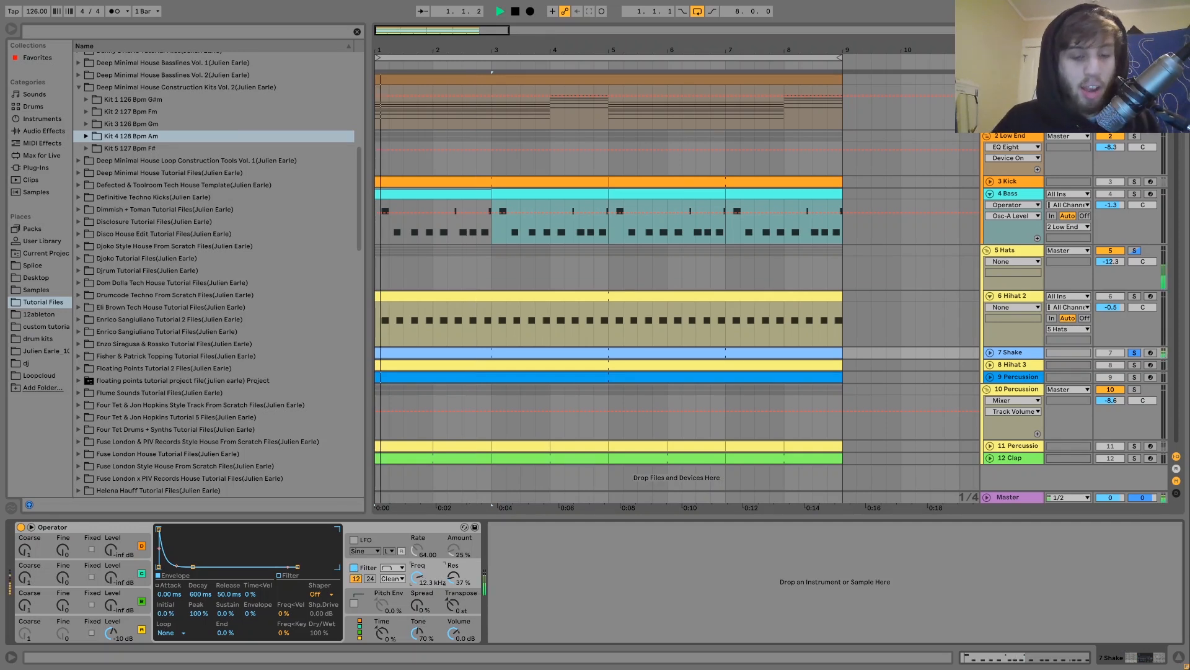
key(space)
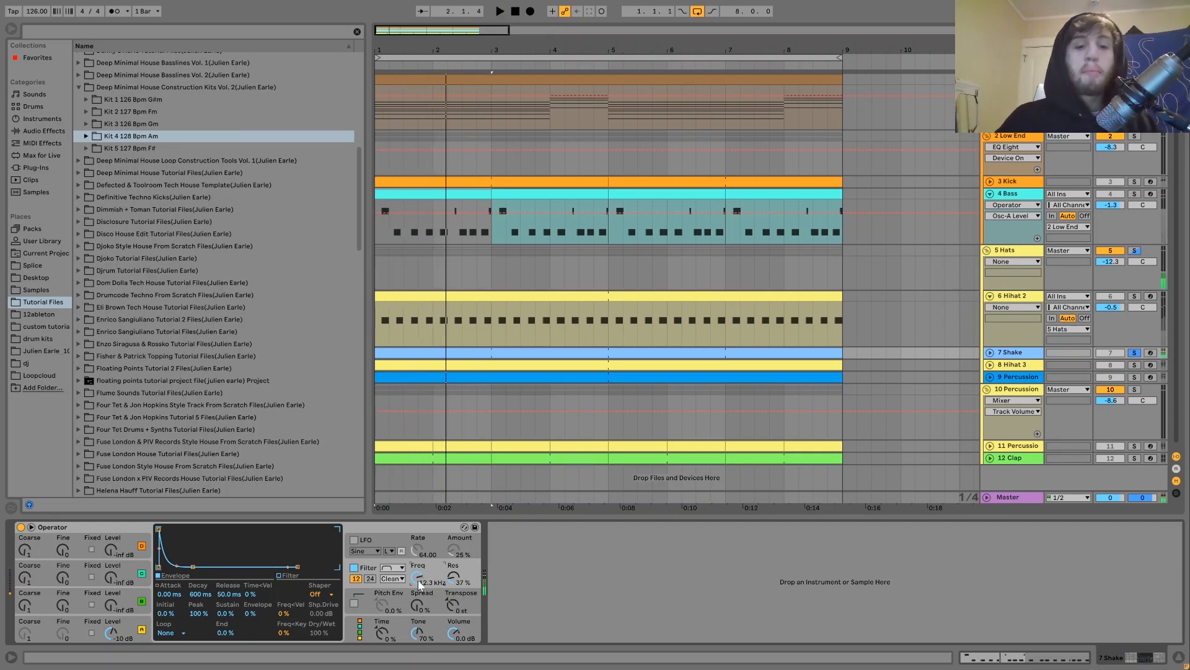
Solo and play the Percussion track inside the Hats group, unfold it to show its notes, then unsolo it and stop
click(1134, 377)
click(1023, 377)
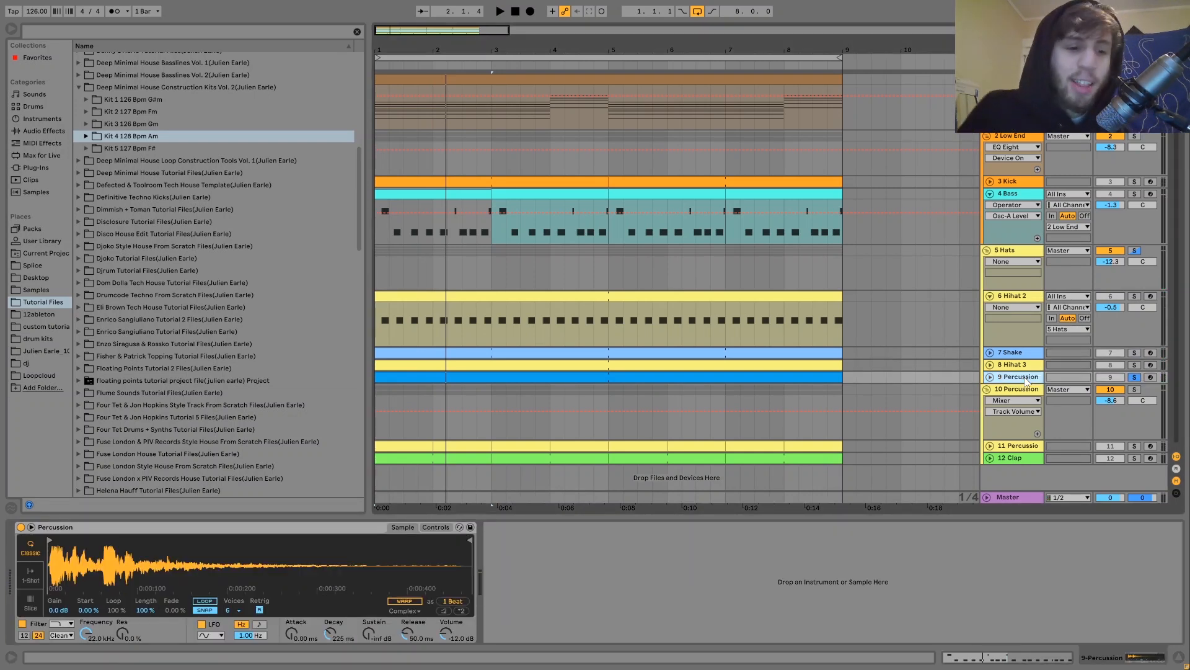
key(space)
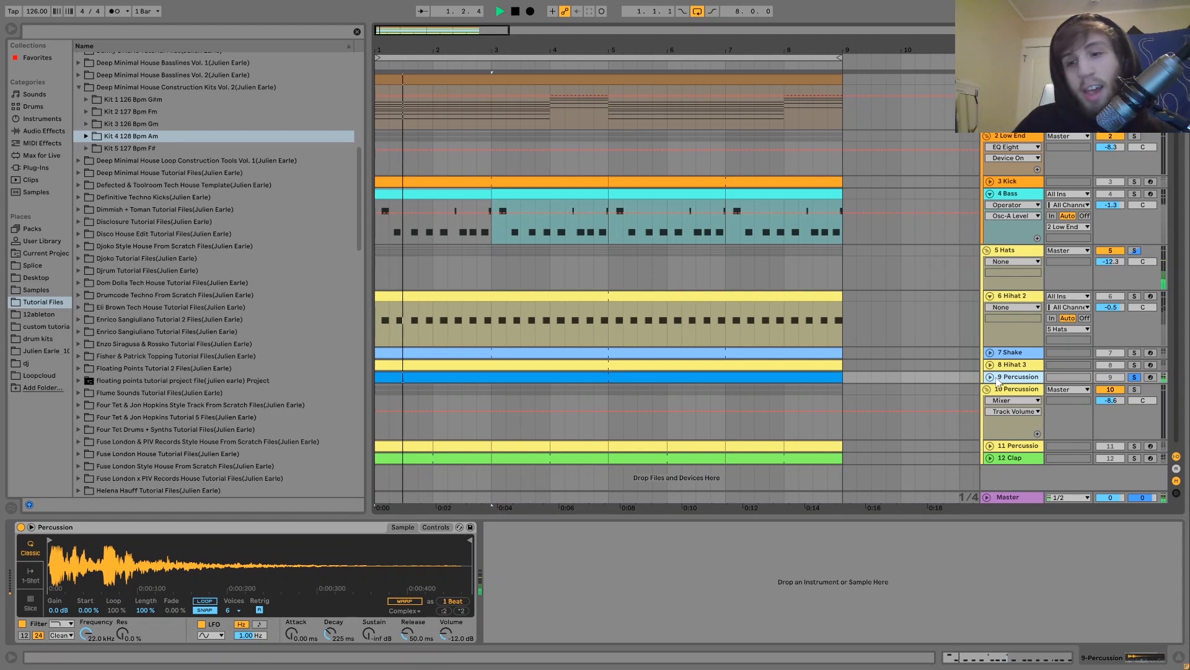
key(u)
click(1133, 376)
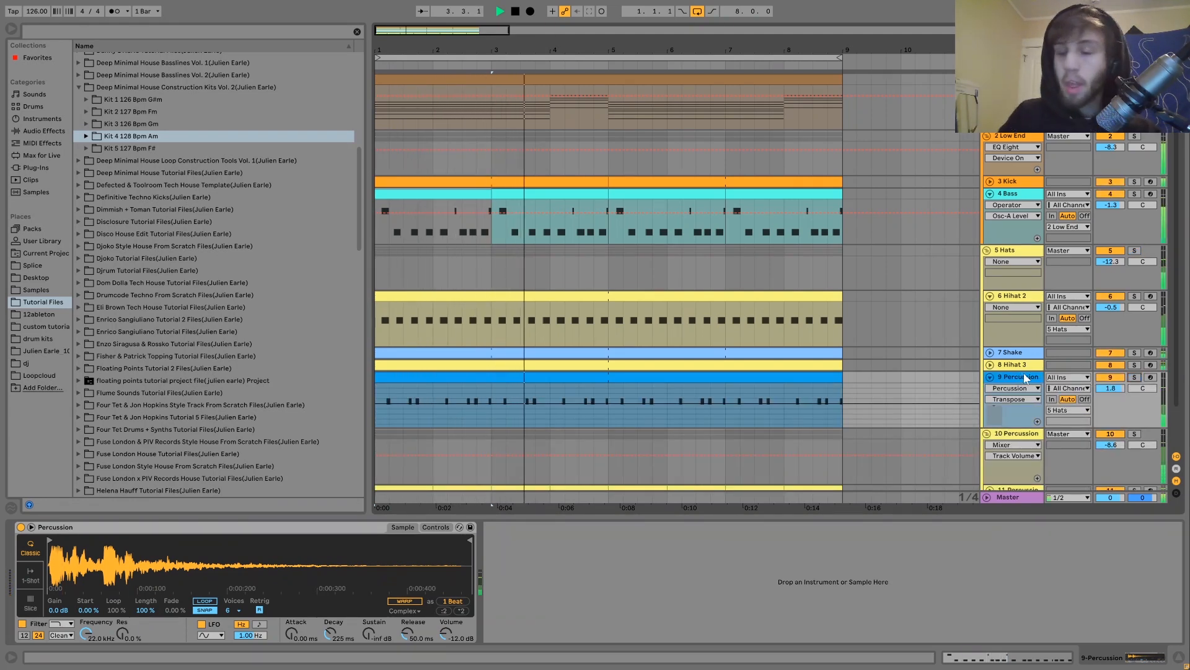
key(space)
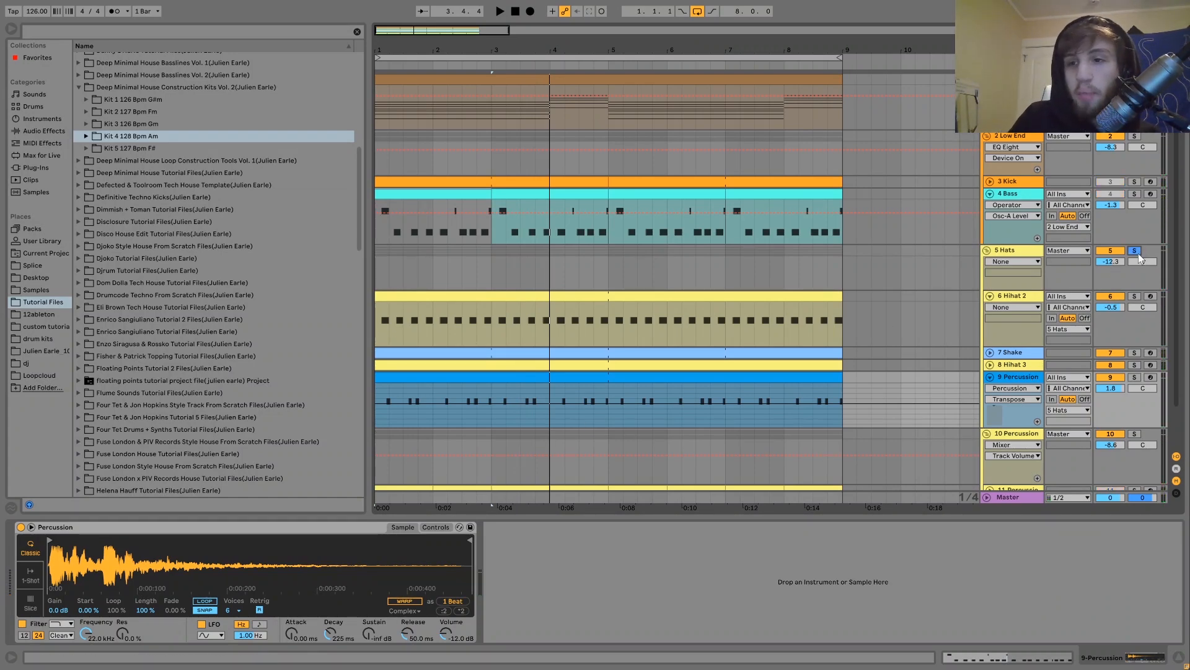
Play the soloed Hats group and toggle its Drum Buss and EQ Eight off and on to compare the sound
click(1004, 251)
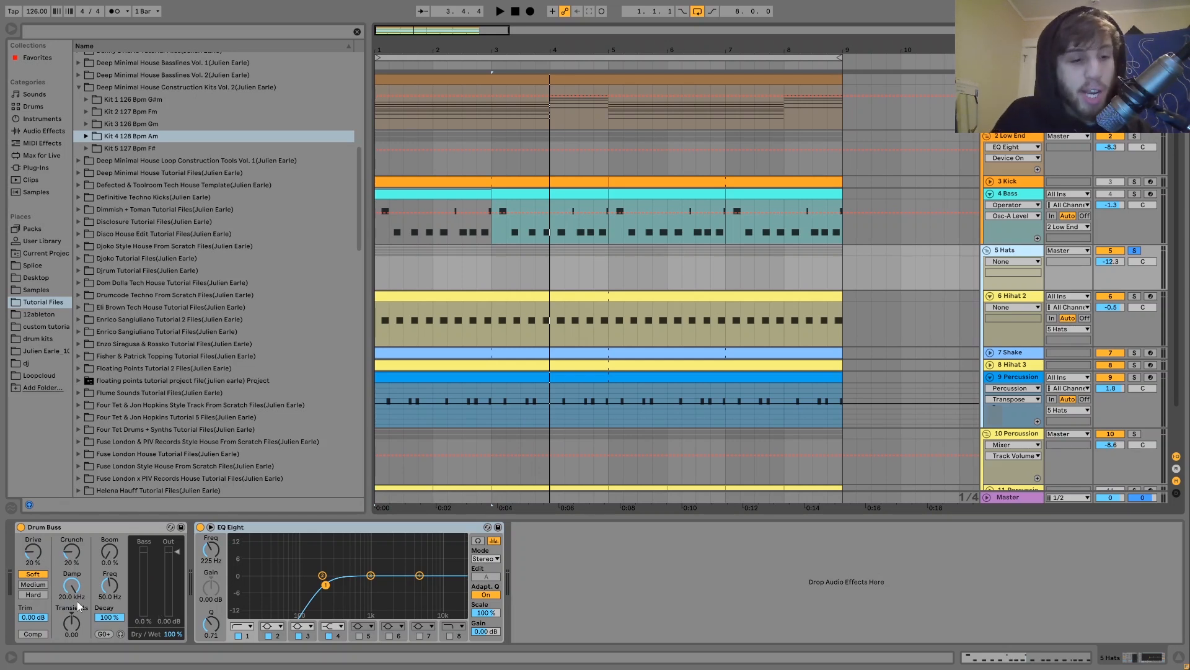
click(21, 531)
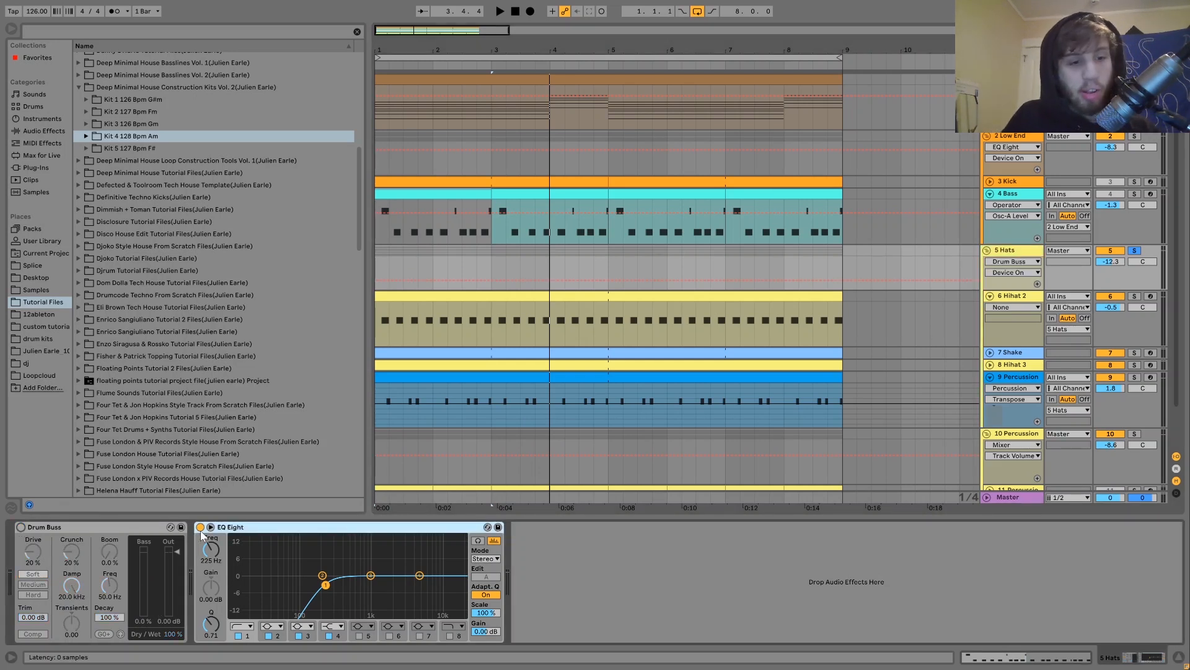
key(space)
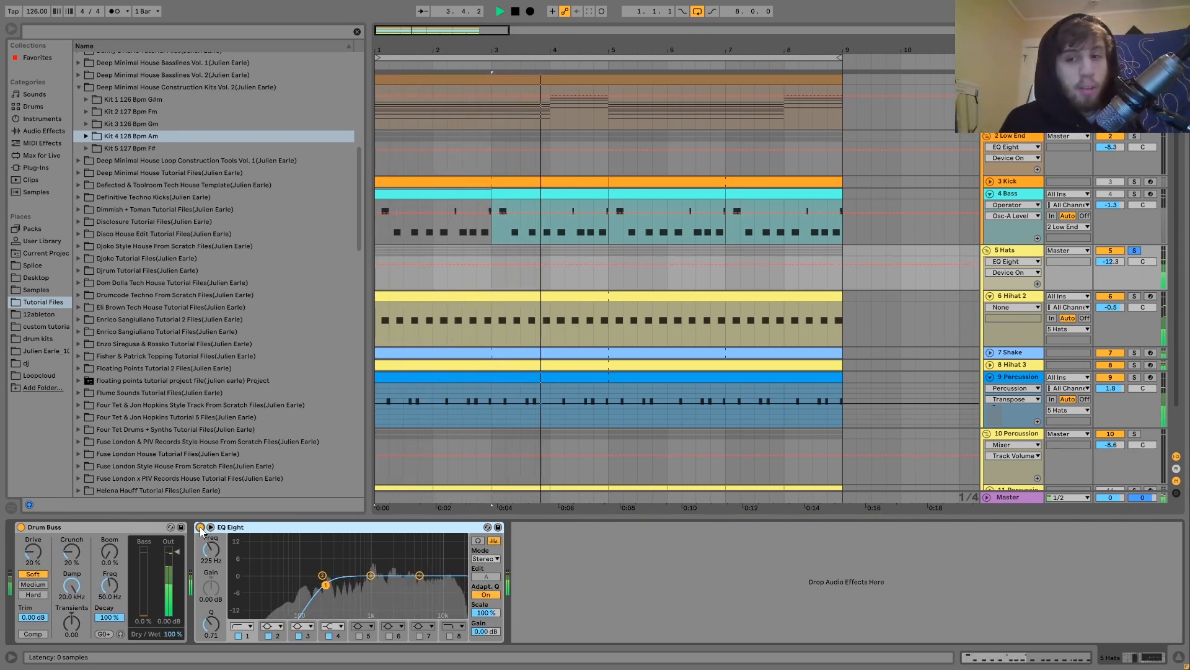
key(space)
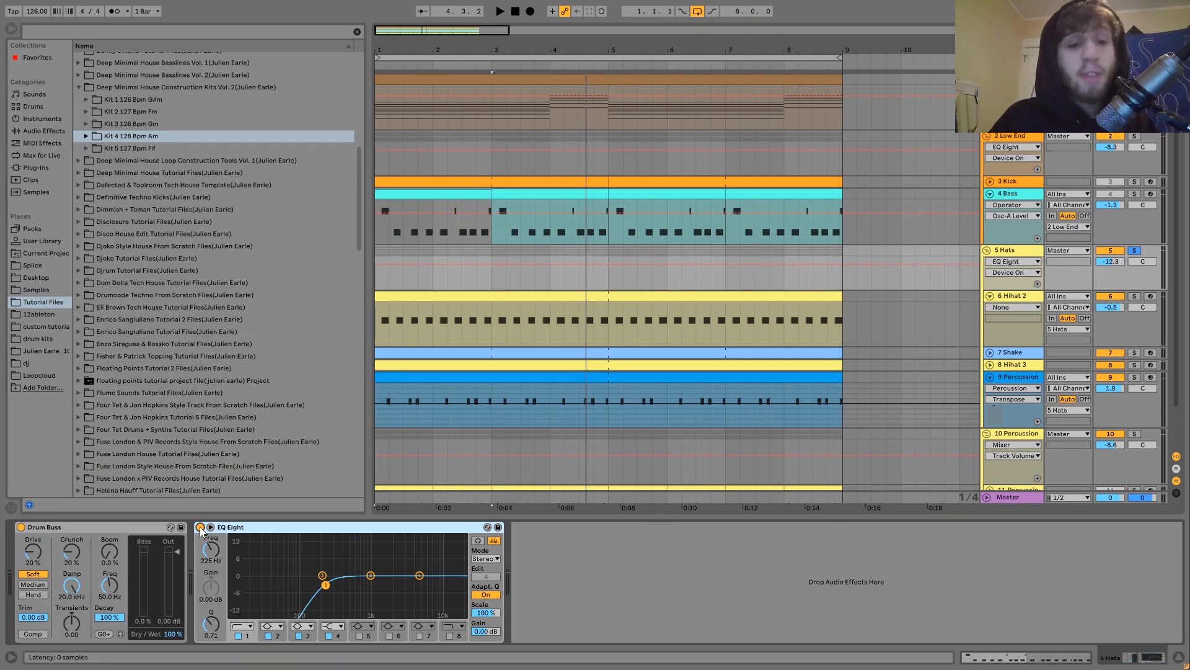
key(space)
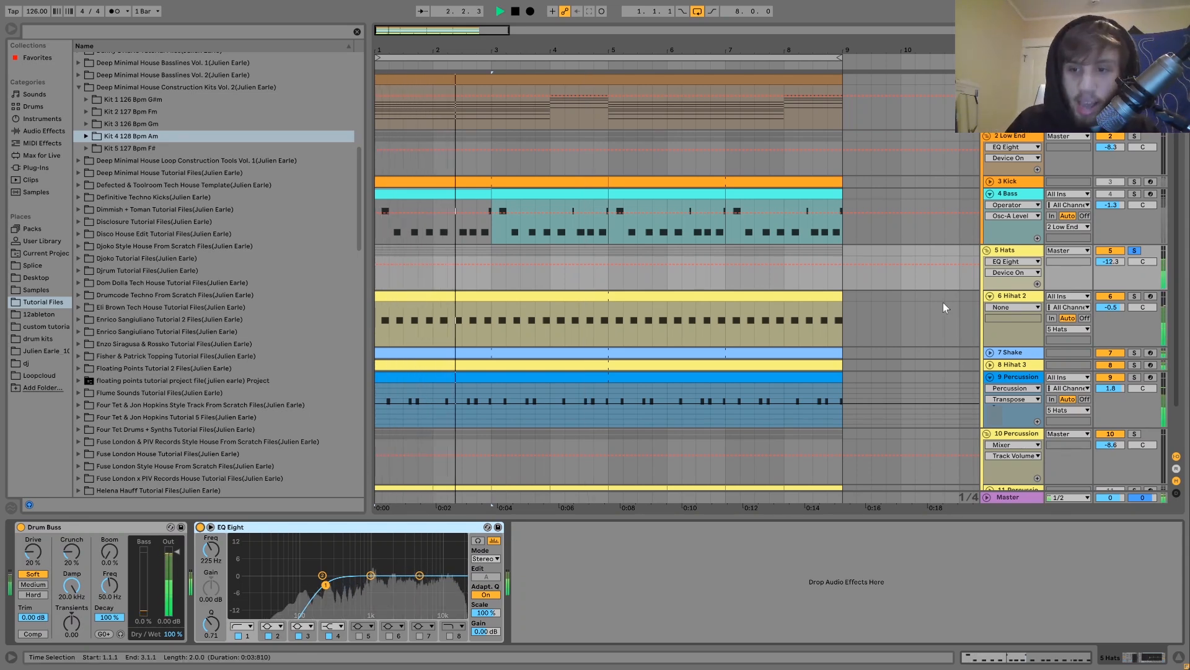
Stop the Hats playback, solo the Percussion group and play it from bar 1 with its effects chain shown
scroll(943, 302, down, 2)
key(space)
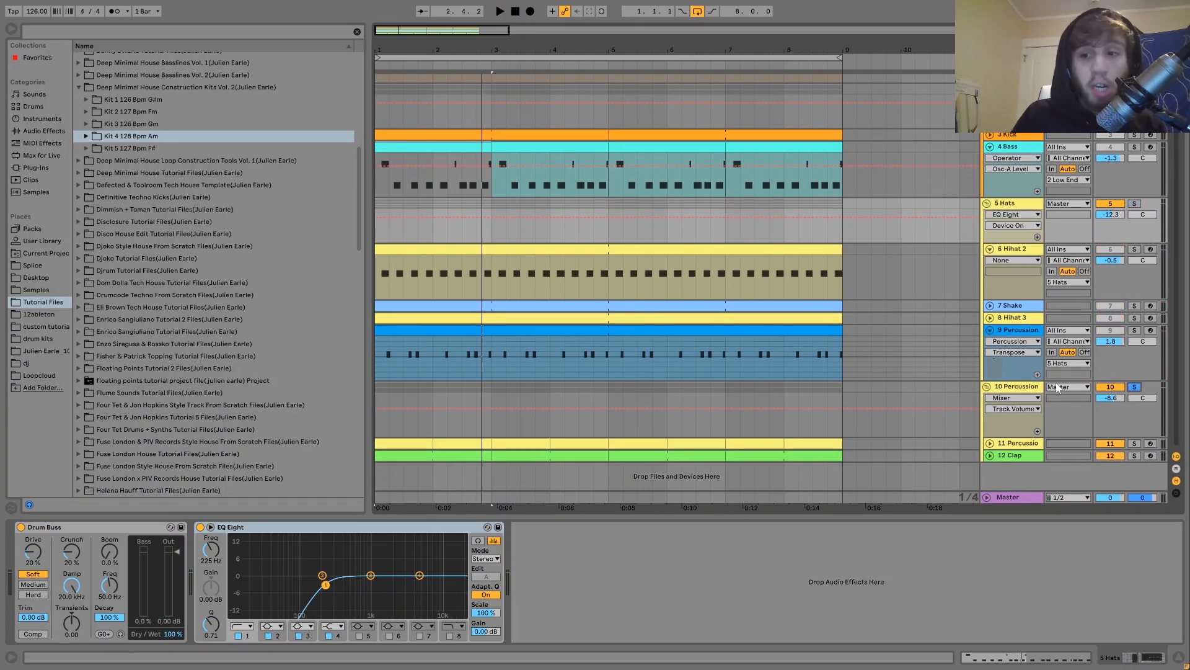
click(1011, 386)
key(space)
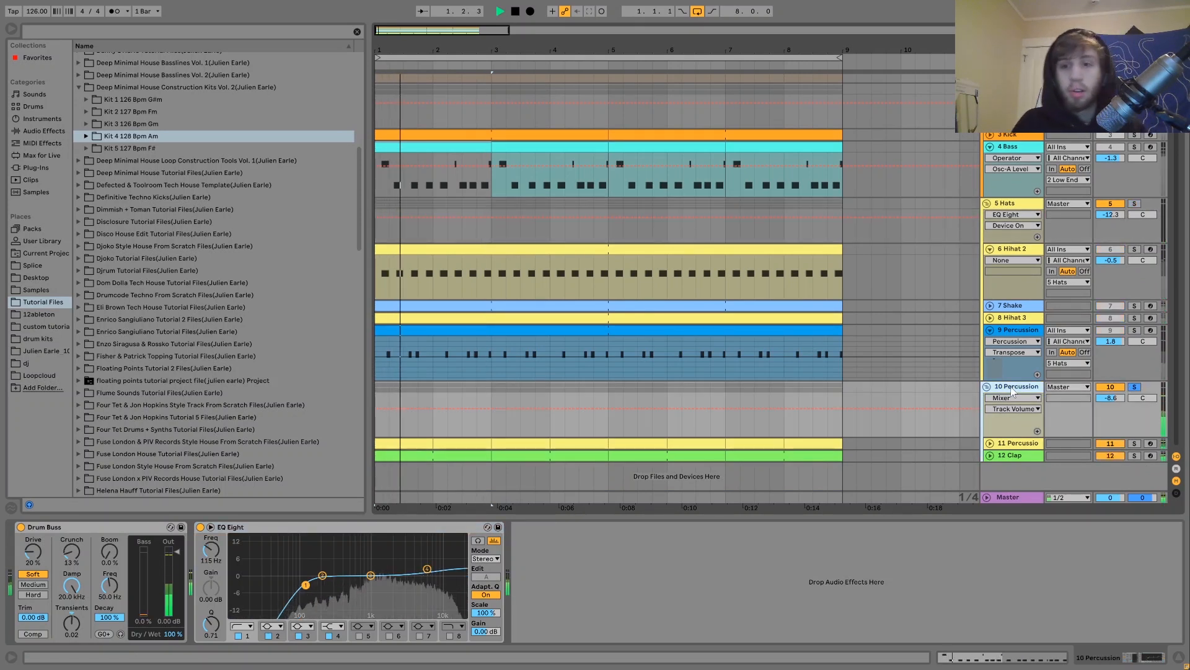
key(space)
key(space)
Play the soloed Clap track with its sampler shown, unfold it to show its notes, then unsolo it
click(1027, 455)
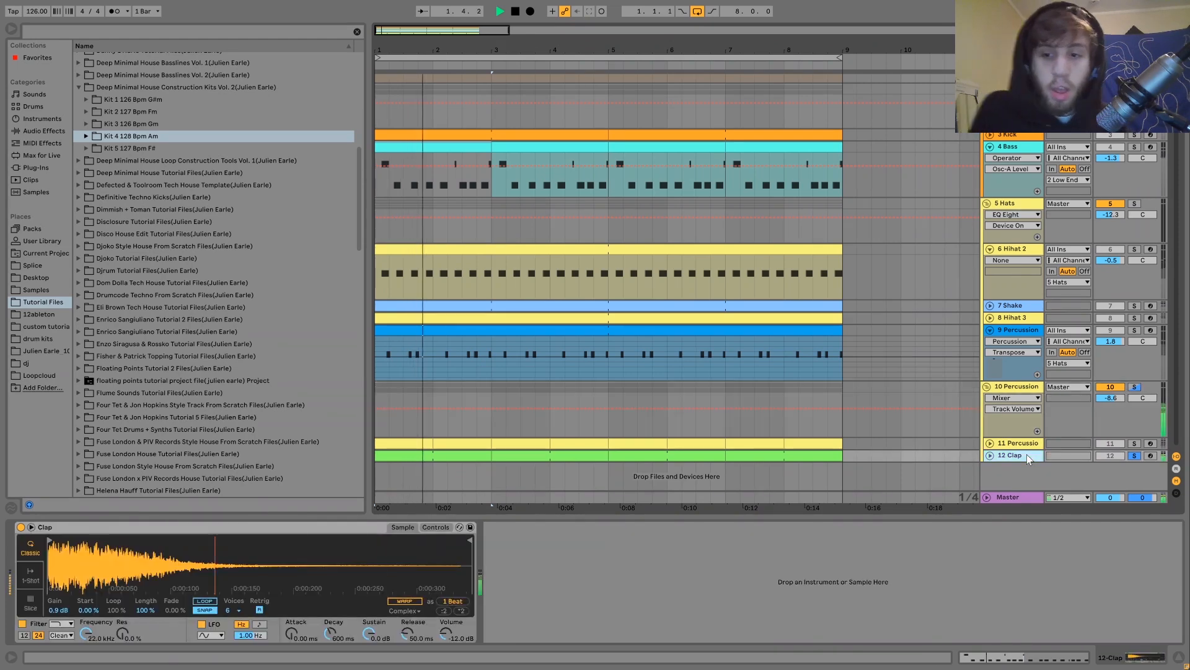
key(u)
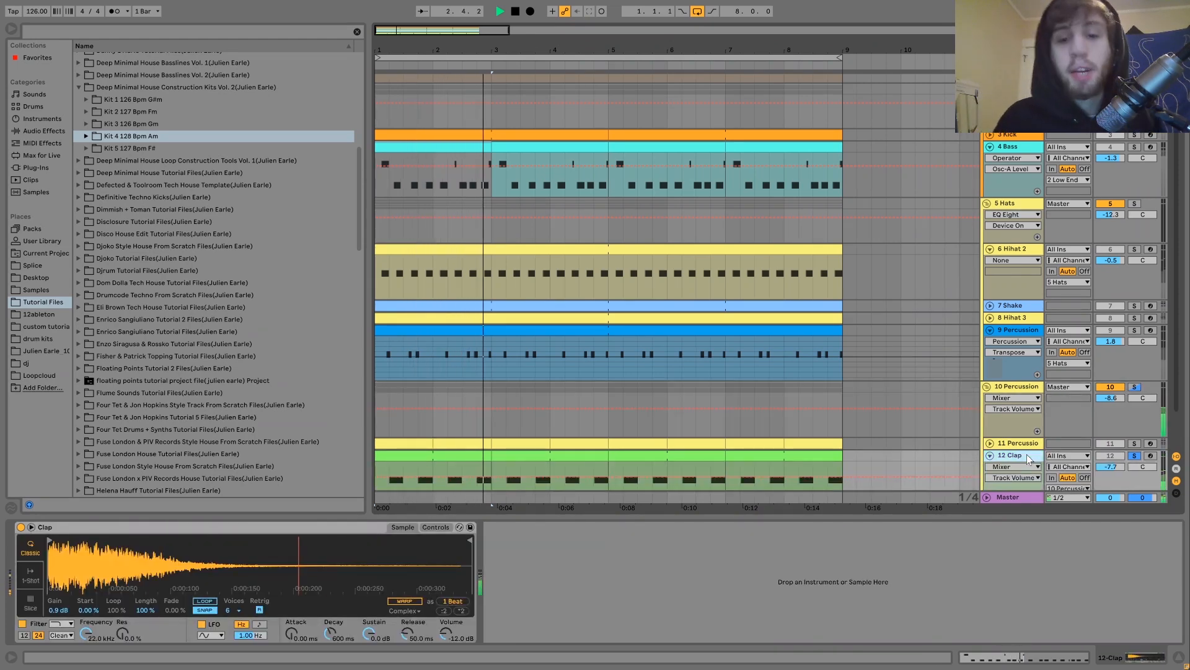
scroll(1027, 454, down, 2)
click(1139, 410)
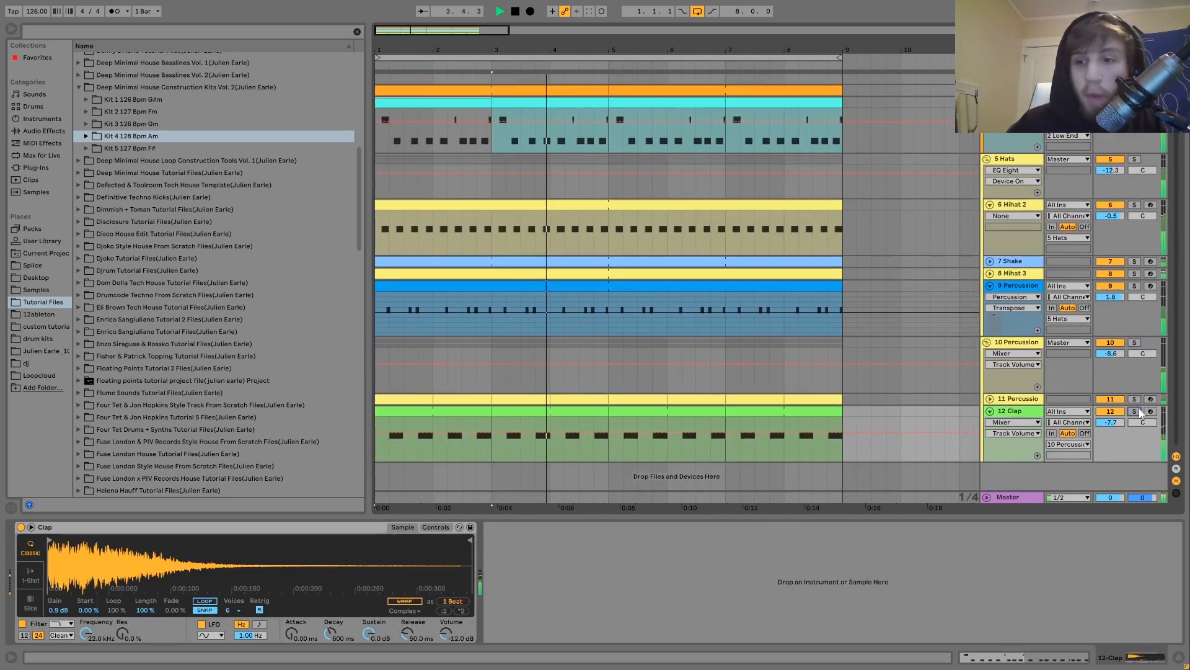
Solo track 11 in the Percussion group, view its sampler and unfold its notes while it plays, then unsolo it
click(1135, 399)
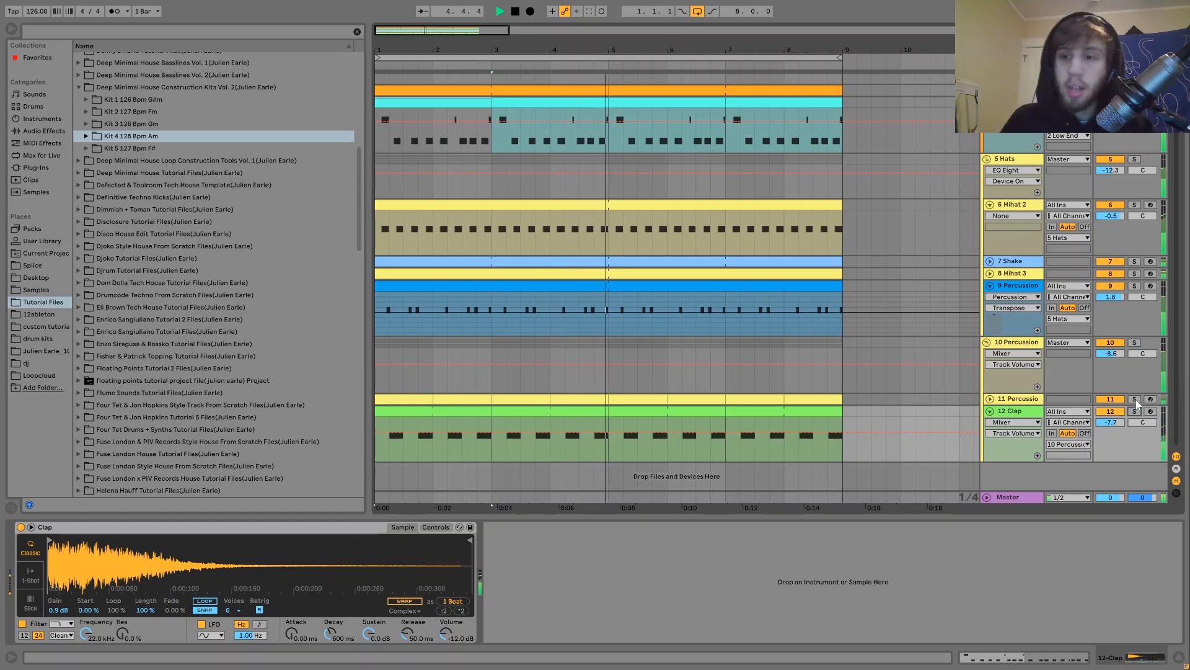
click(1006, 400)
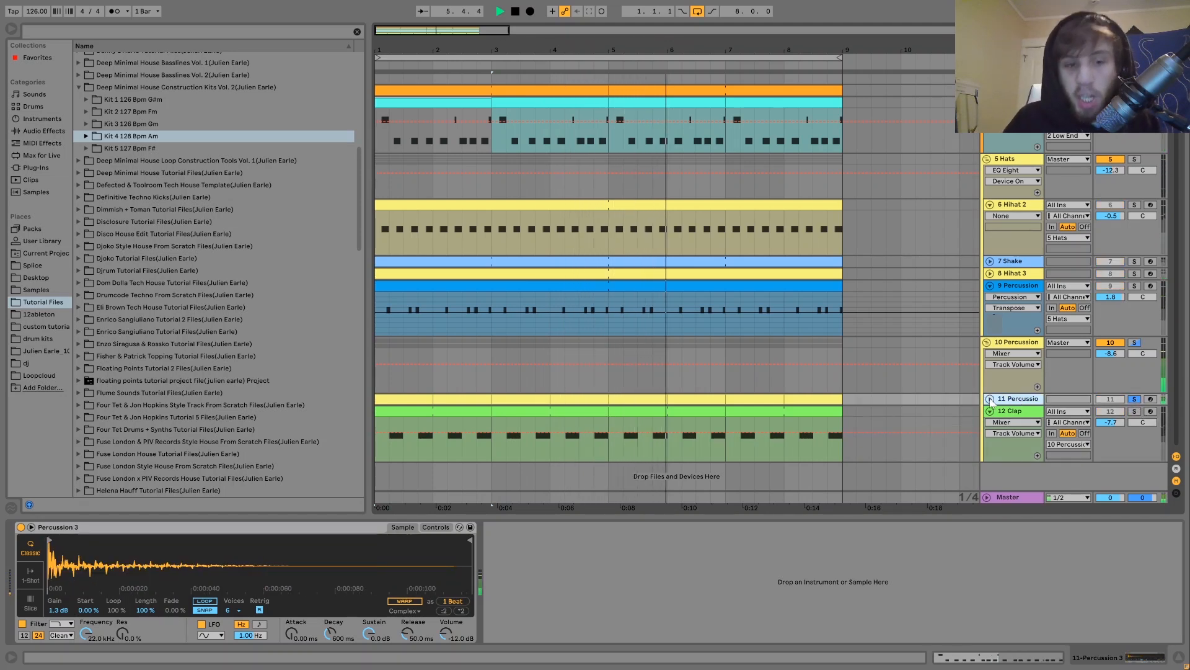
click(991, 399)
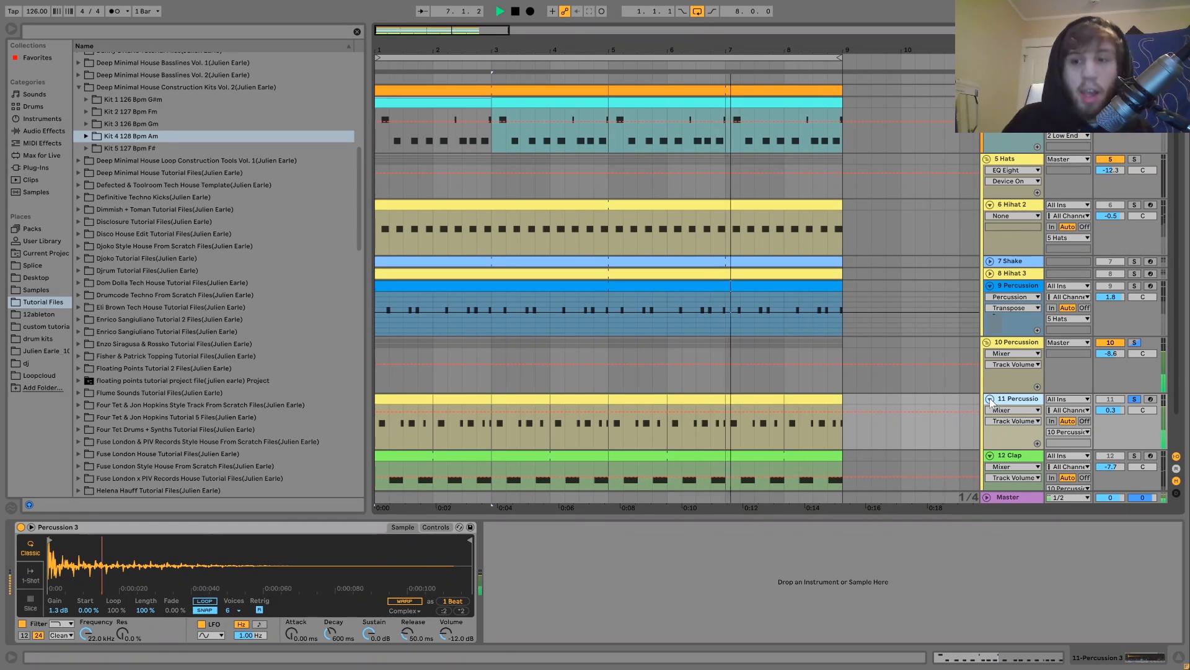
click(1134, 399)
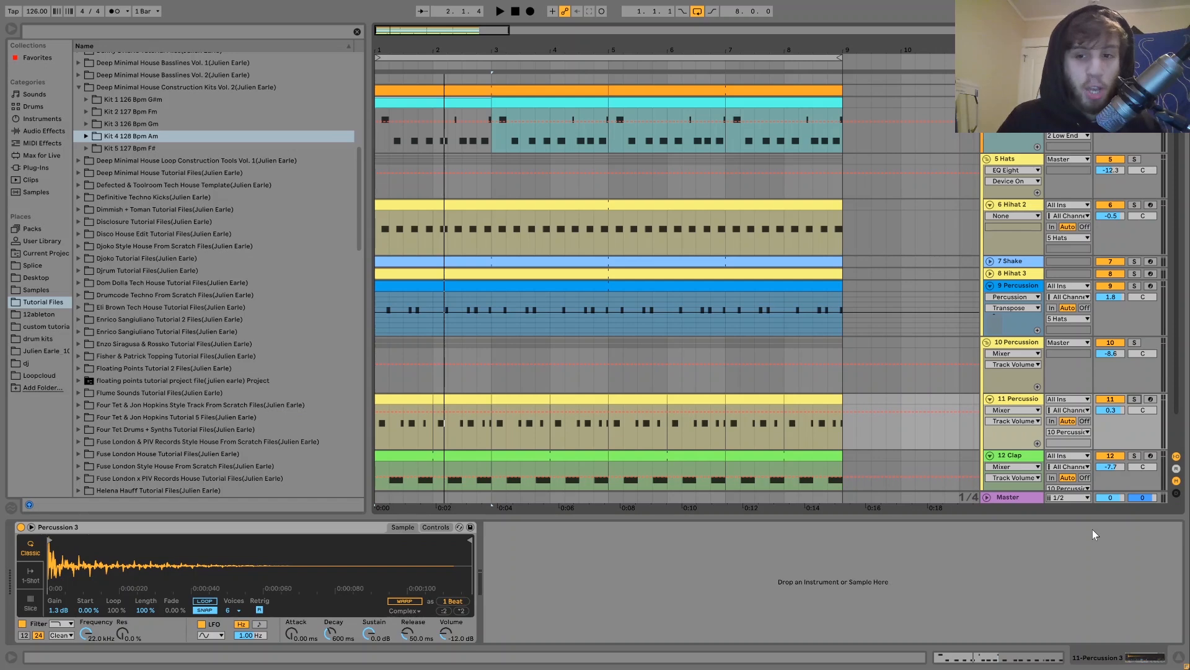
Play the Percussion group alone while examining its Drum Buss and EQ Eight, then stop, unsolo it and select the Kit 1 126 Bpm G#m folder
key(space)
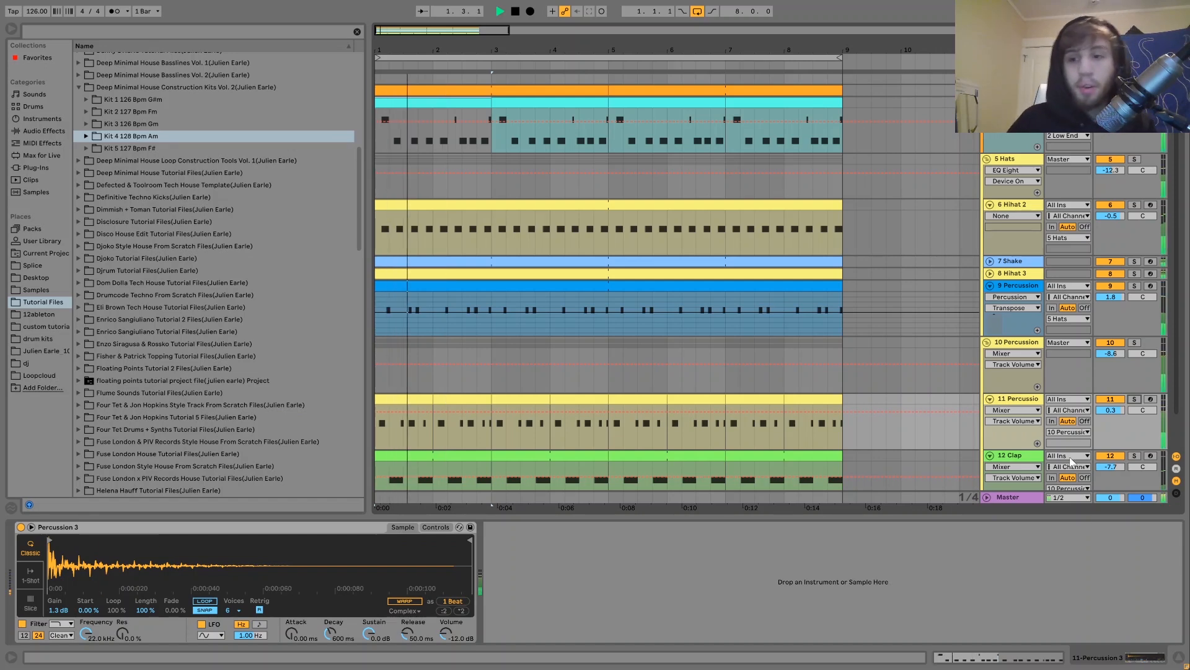
click(1017, 342)
click(1134, 342)
key(space)
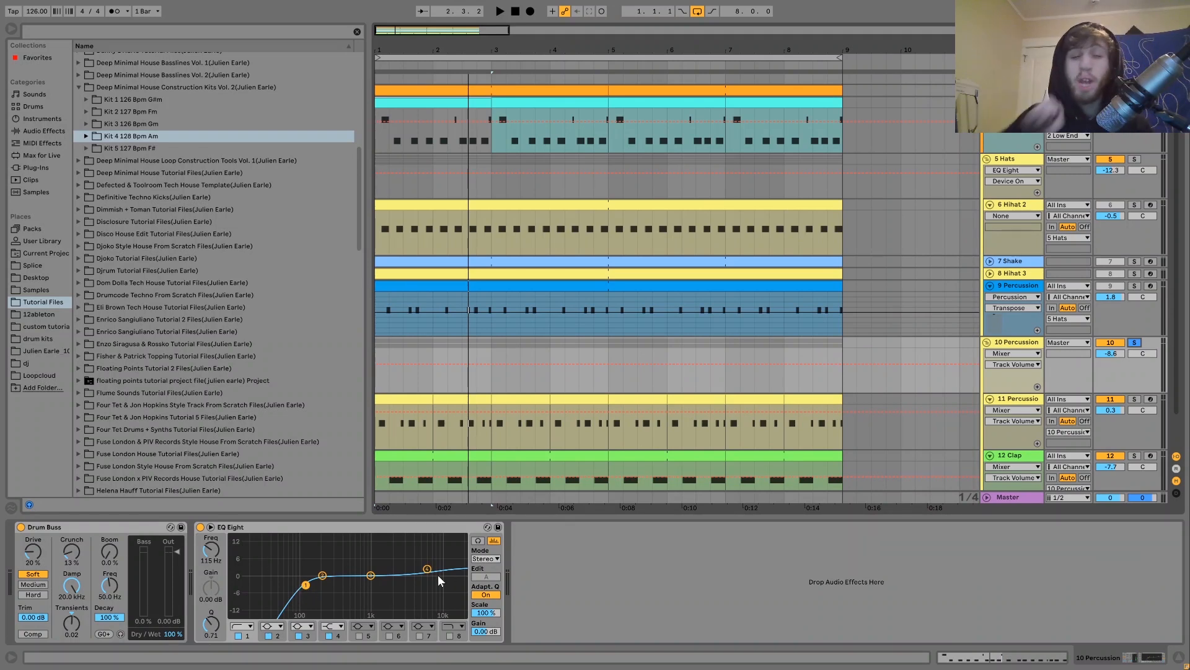
key(space)
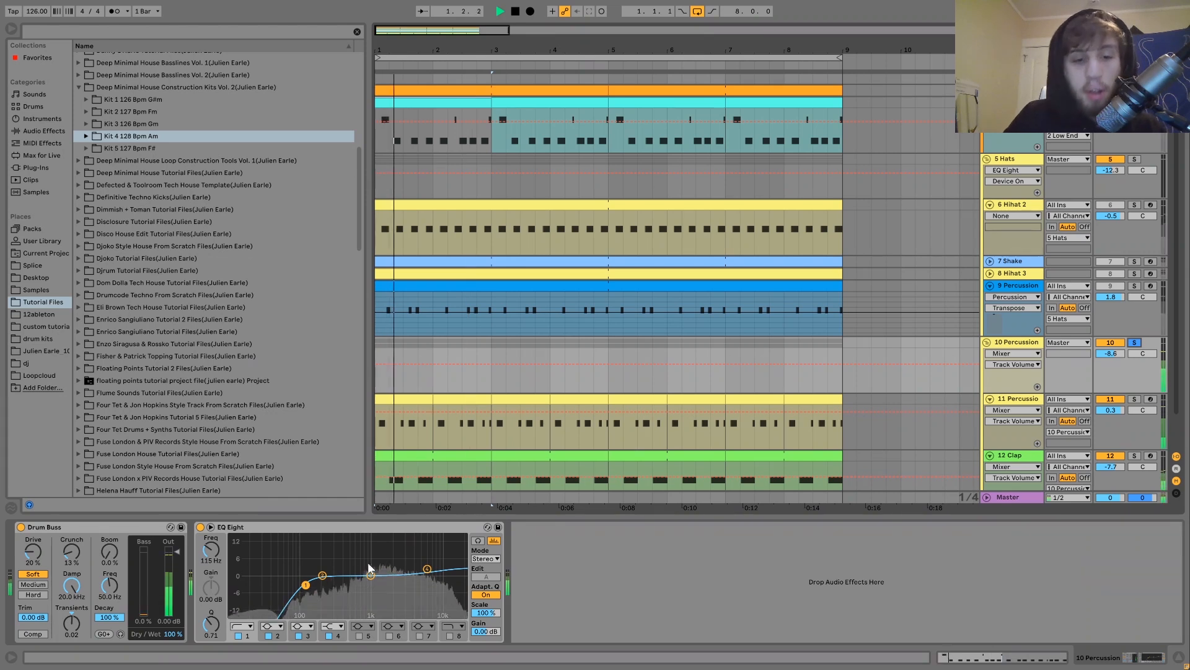
key(space)
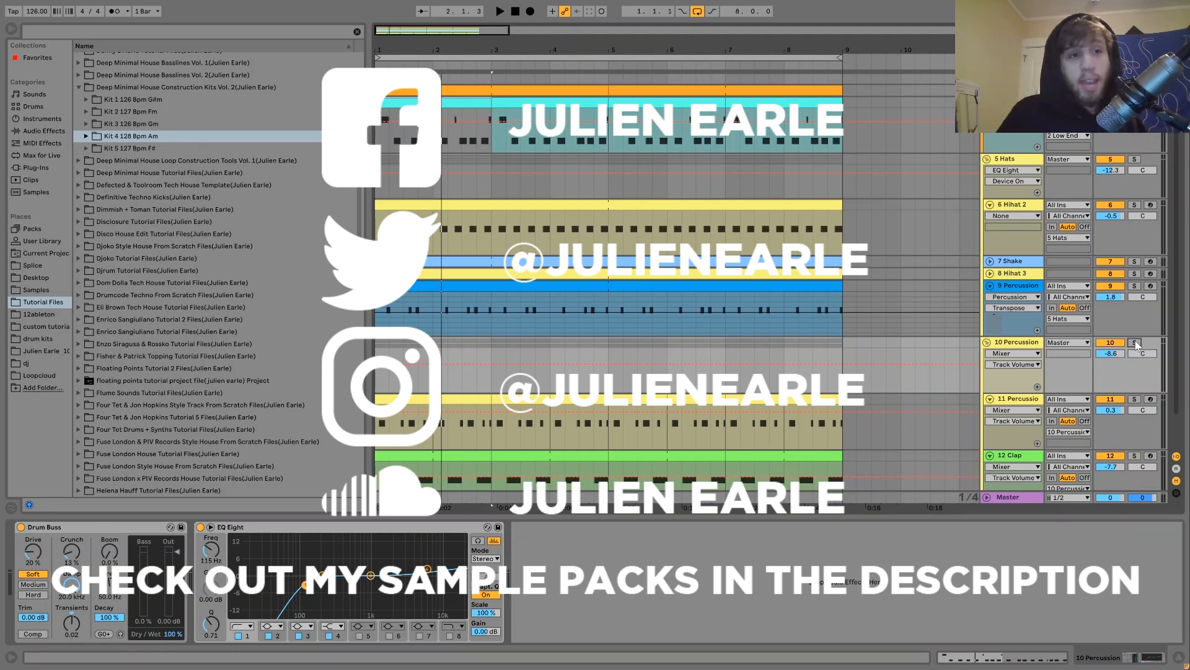
click(111, 99)
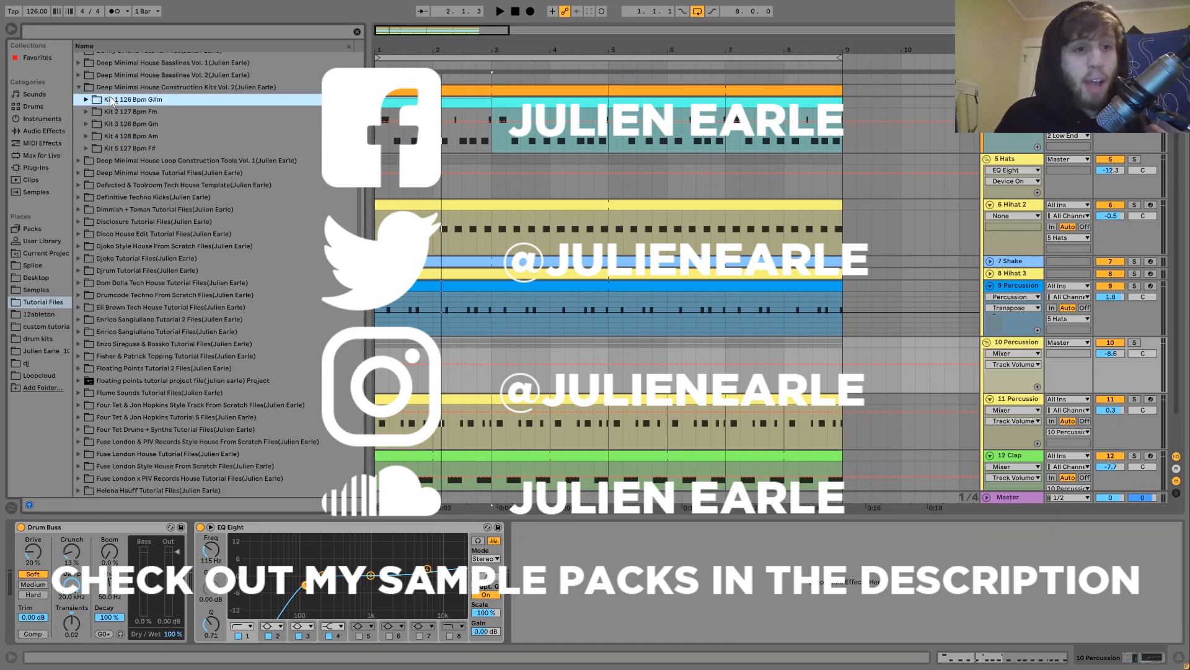